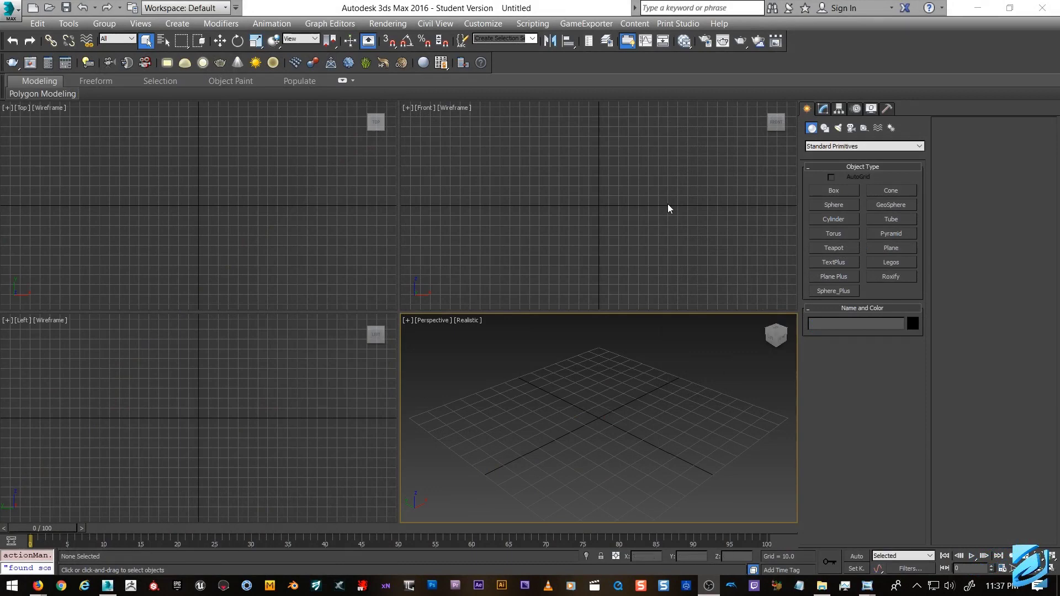
left_click(313, 243)
left_click(523, 250)
left_click(560, 359)
left_click(359, 358)
left_click(386, 237)
left_click(480, 247)
left_click(514, 391)
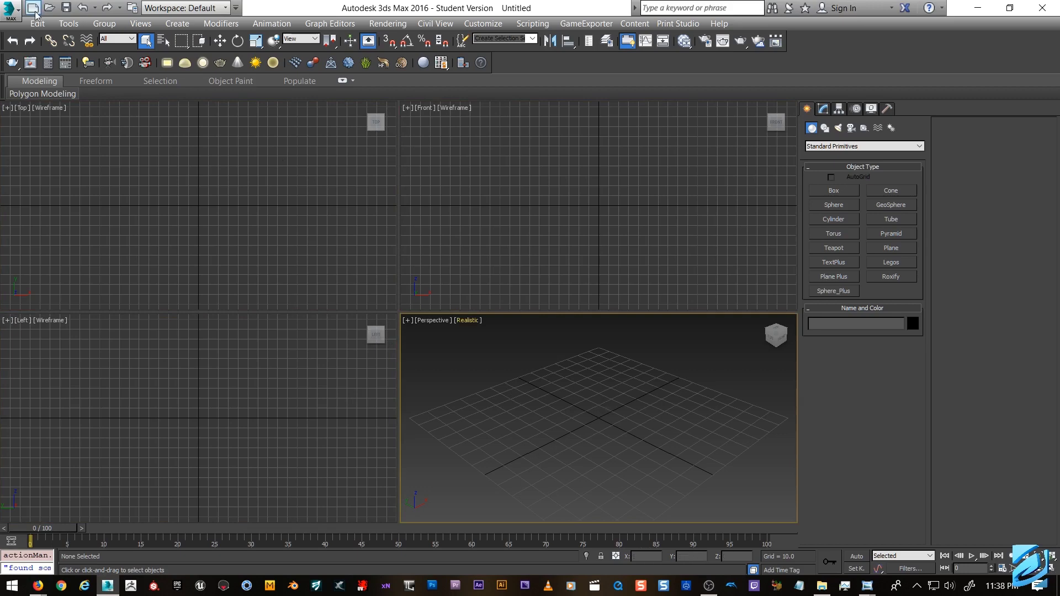
left_click(4, 18)
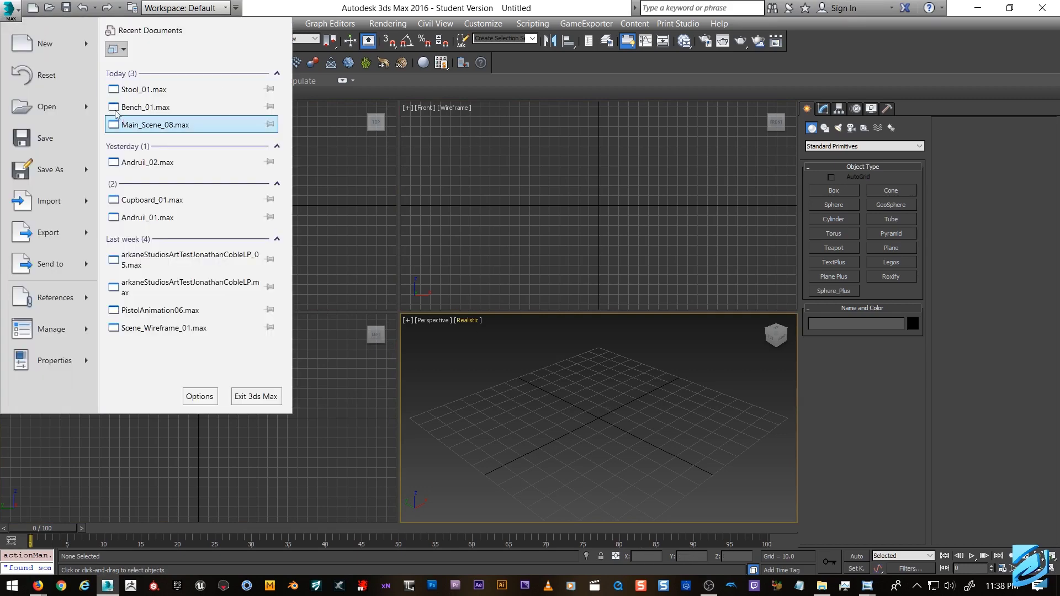
mouse_move(49, 56)
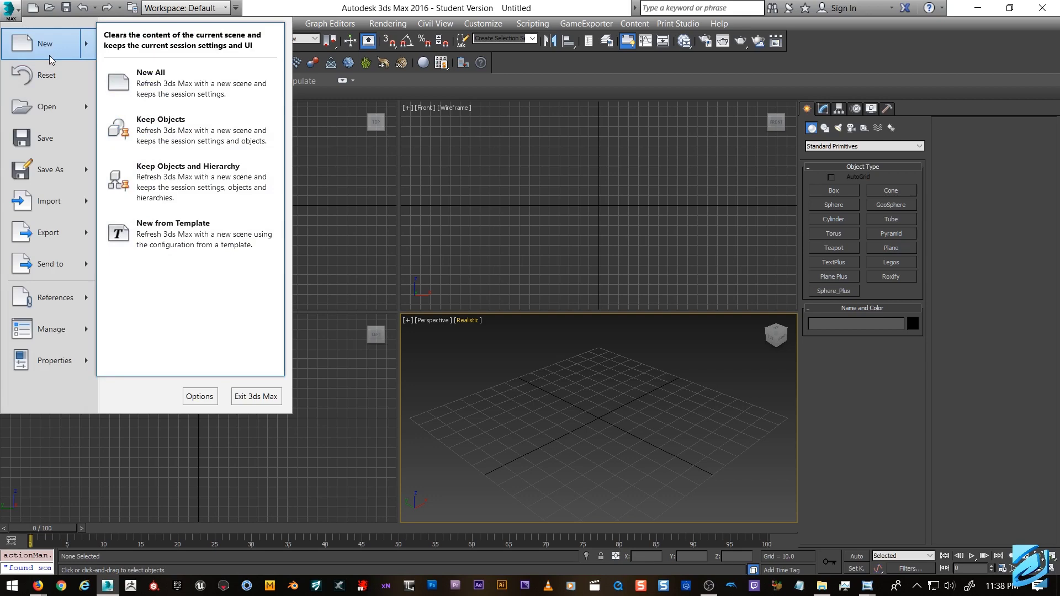
left_click(6, 10)
Step: Create a box about 50.4 long, 30.3 wide and 33.3 high near the grid centre in a maximized perspective view
left_click(834, 190)
key("alt+w")
left_click_drag(338, 295, 562, 322)
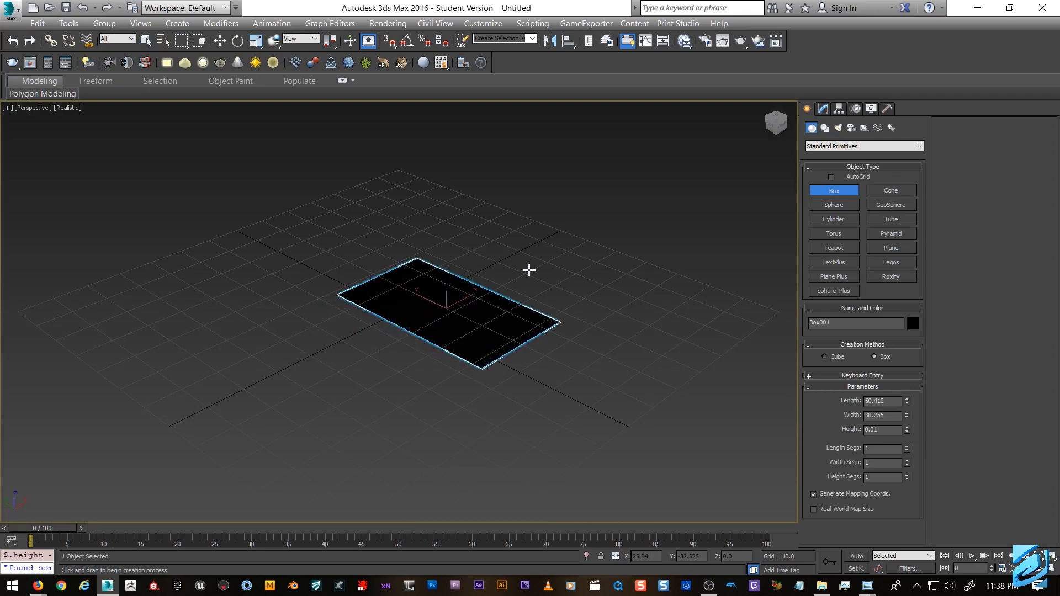
left_click(515, 193)
scroll(529, 231, "down", 3)
middle_click_drag(619, 312, 631, 294, "alt")
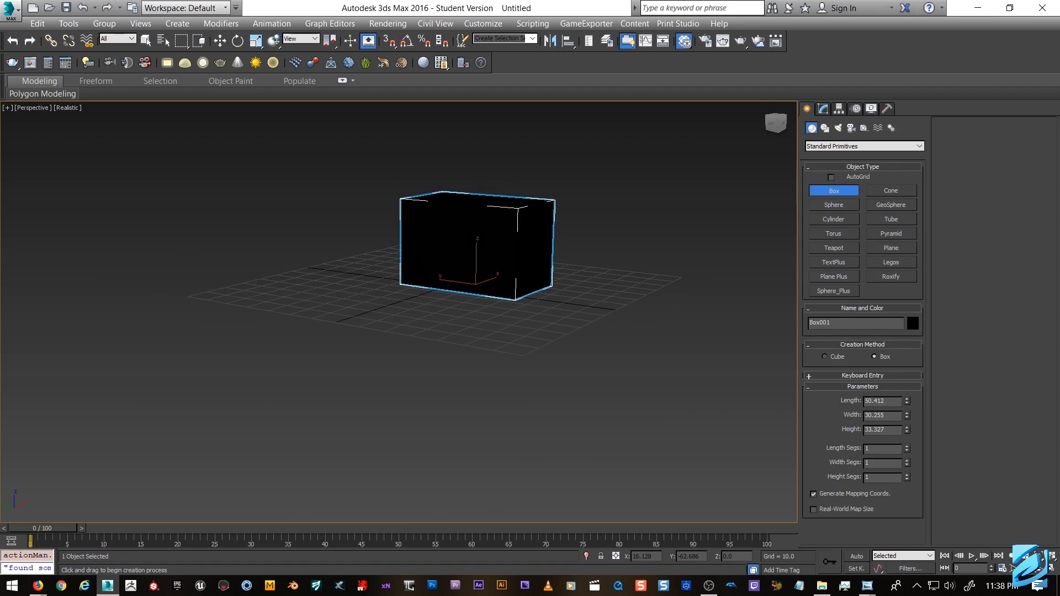
Step: Create a VRayMtl material in the Slate Material Editor and assign it to the box
scroll(214, 399, "down", 10)
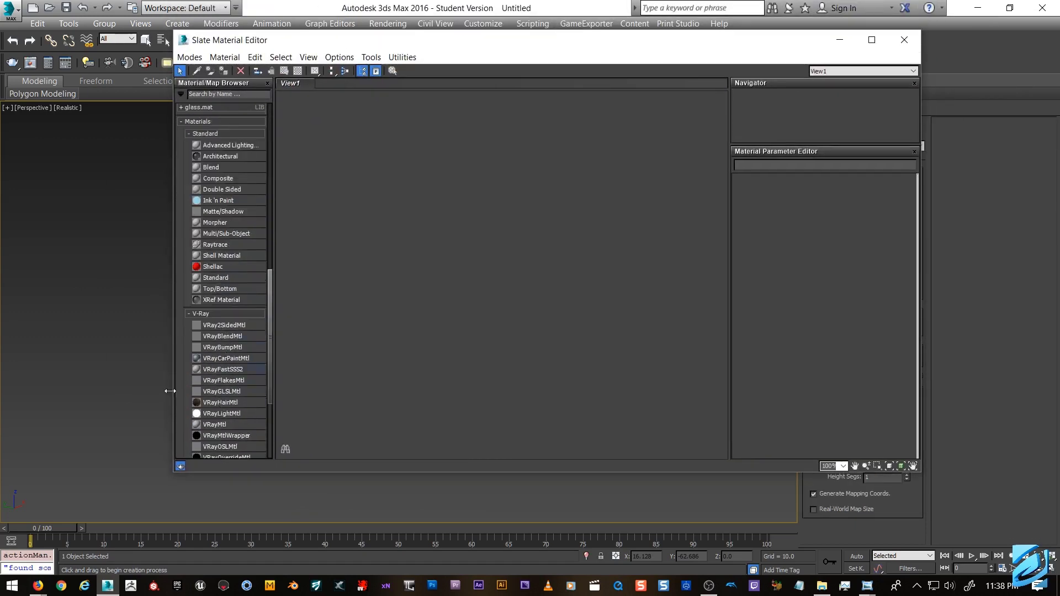
double_click(226, 428)
left_click(223, 72)
key("m")
Step: Scale the box down along its long side to give it a more cubic shape
middle_click_drag(504, 281, 481, 293)
key("w")
scroll(530, 281, "down", 3)
key("r")
left_click_drag(456, 322, 450, 322)
key("w")
scroll(604, 303, "down", 3)
middle_click_drag(614, 300, 602, 294, "alt")
Step: Create a sphere on one side of the box and raise it to a height of about 23.3
left_click(843, 208)
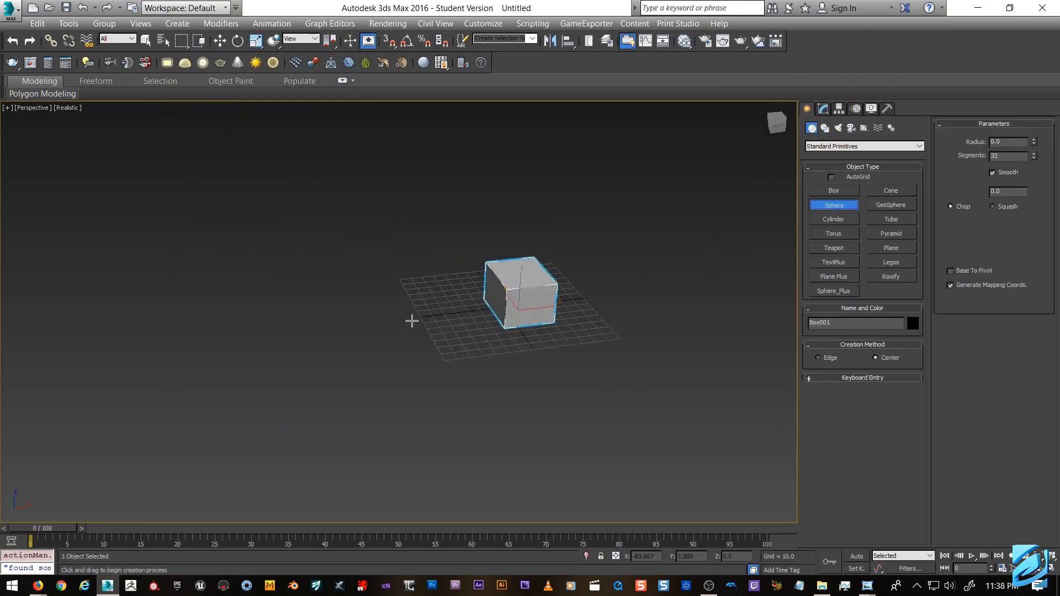
left_click_drag(404, 318, 438, 330)
key("w")
left_click_drag(412, 287, 413, 259)
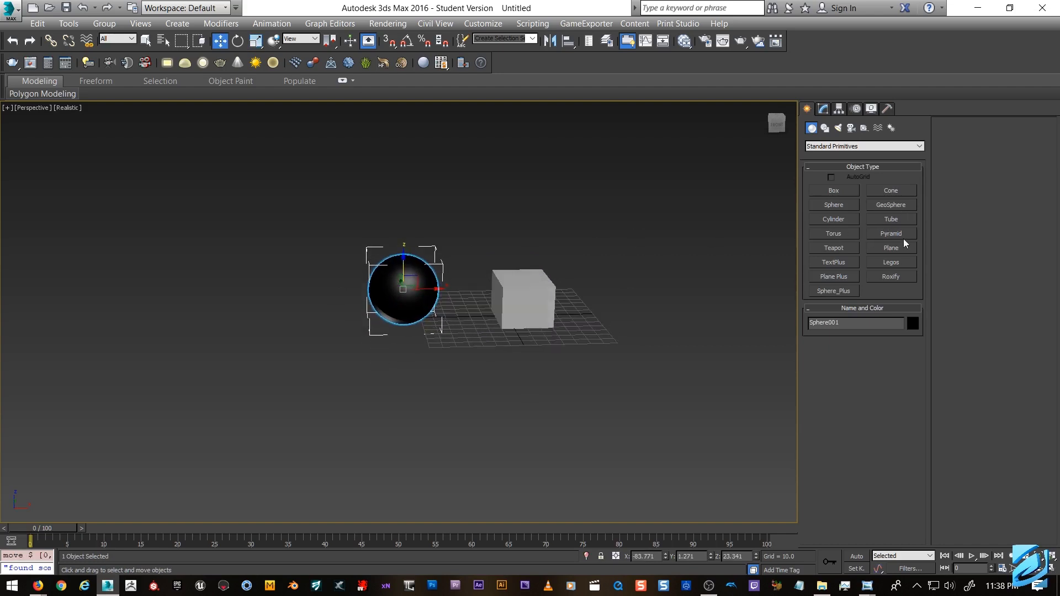
Step: Create a cylinder with a radius of about 23.2 and a height of about 62.2 on the other side of the box
left_click(835, 219)
left_click_drag(610, 299, 637, 303)
left_click(636, 228)
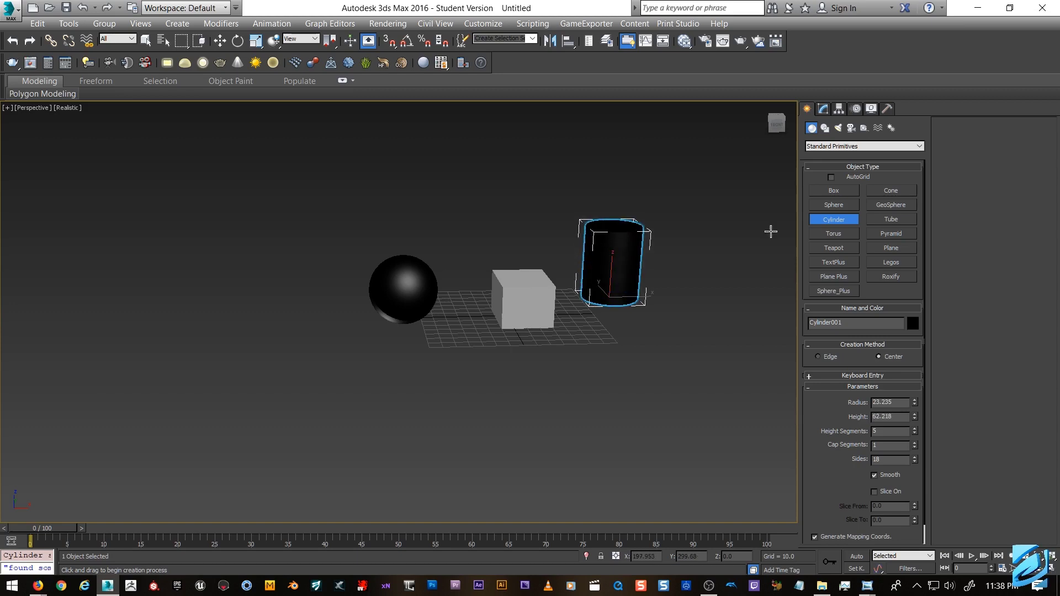
Step: Create a torus with radii of about 22.5 and 6.3 in front of the sphere, on its outer side
left_click(849, 234)
left_click_drag(322, 345, 341, 350)
left_click_drag(335, 309, 338, 333)
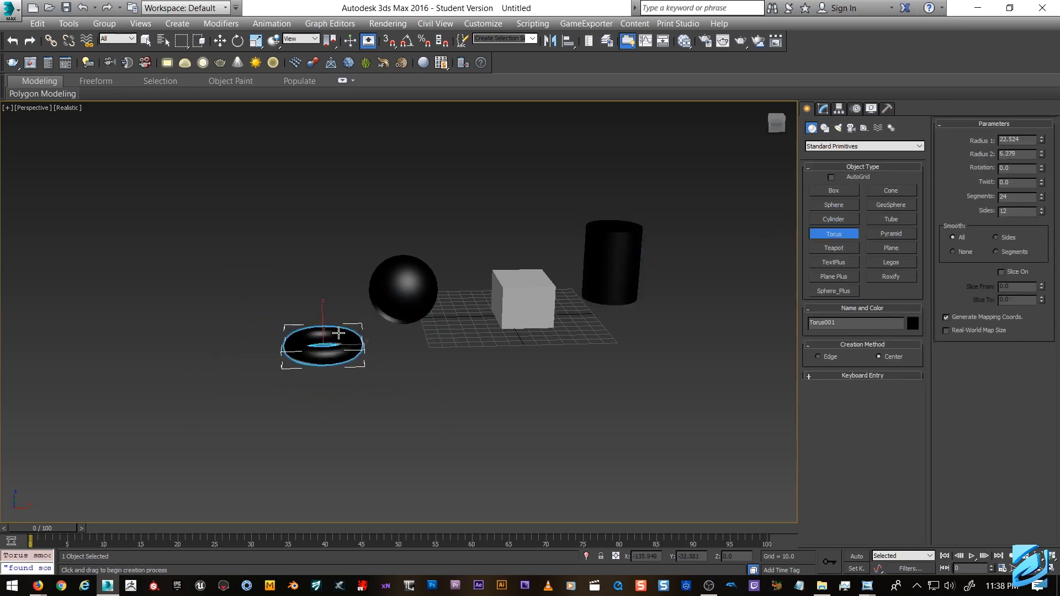
mouse_move(487, 323)
middle_mouse_down("alt")
mouse_move(485, 339)
mouse_move(499, 329)
middle_mouse_up("alt")
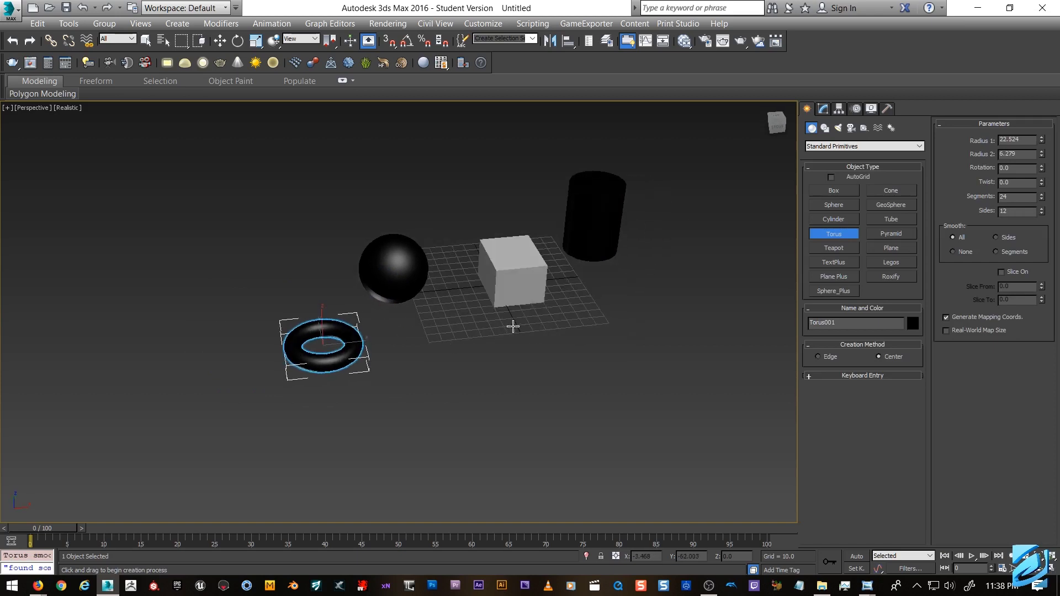
Step: Assign the existing VRayMtl material to all four objects and leave the Torus tool
key("m")
left_click(74, 301)
key("ctrl+a")
left_click(501, 268)
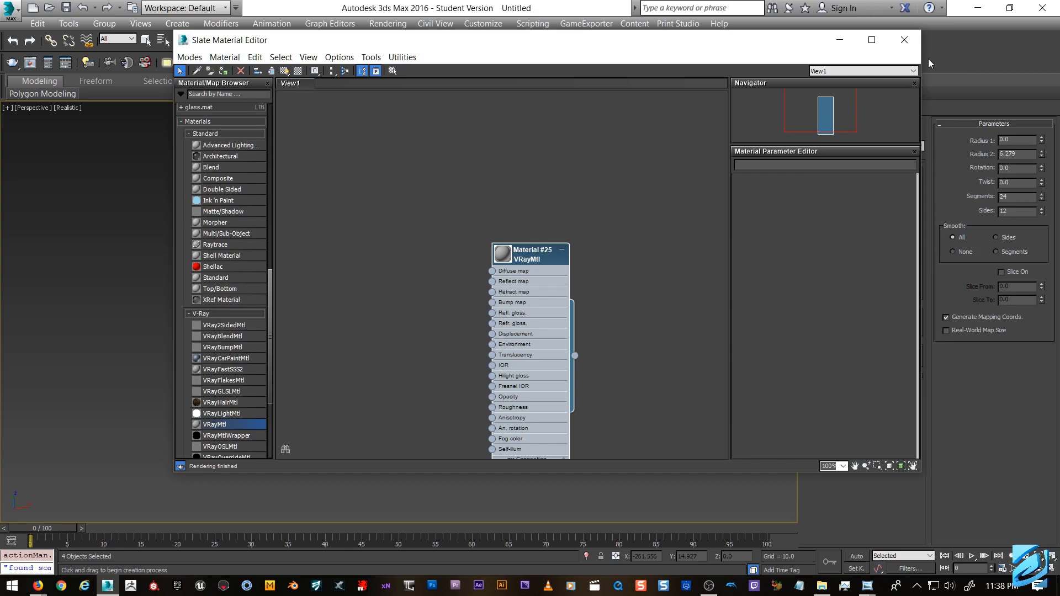
left_click(903, 40)
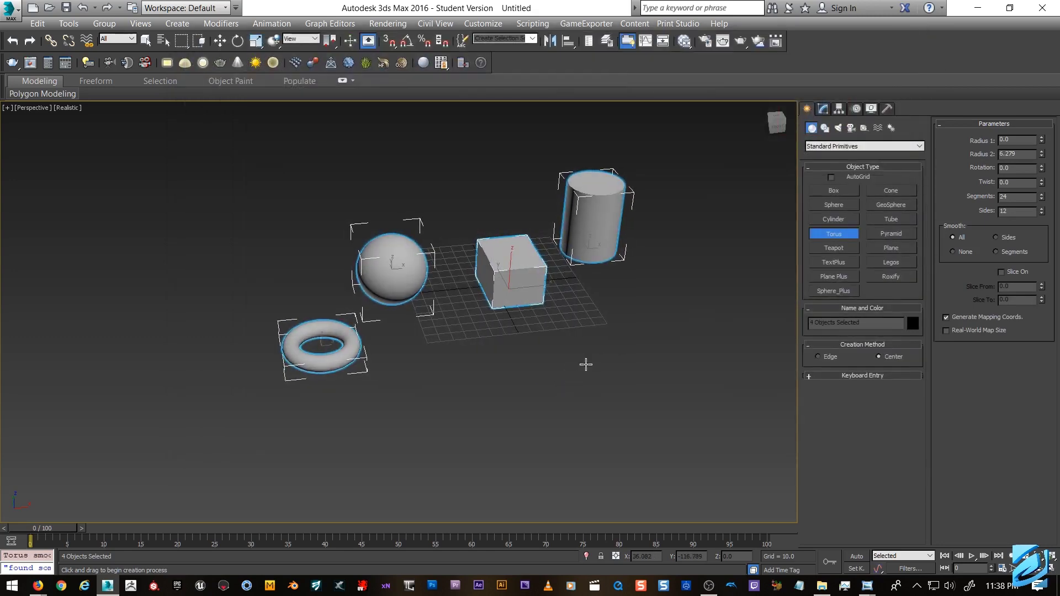
right_click(575, 354)
right_click(577, 338)
left_click(497, 367)
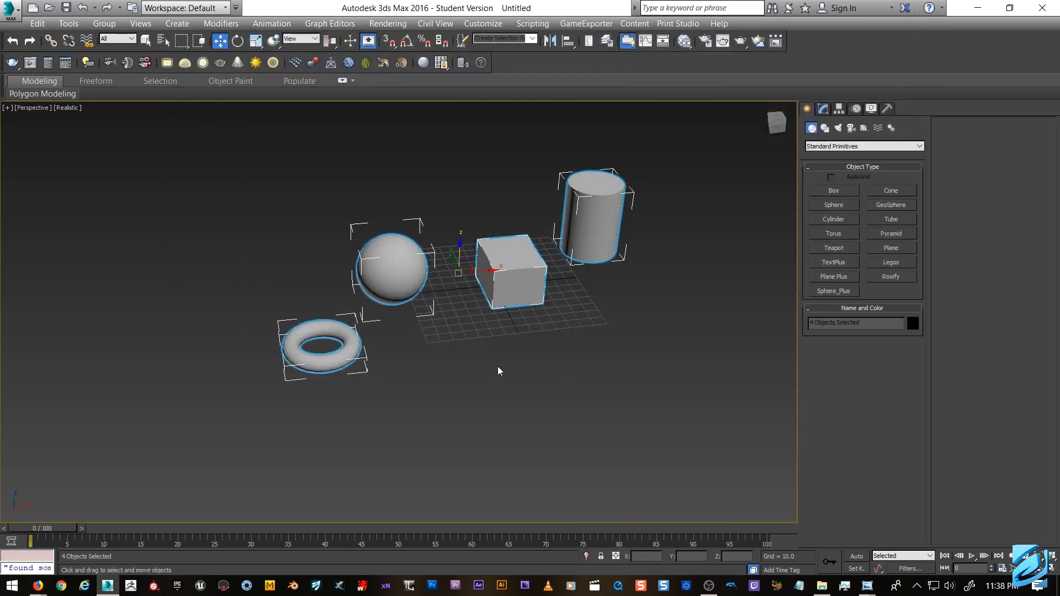
Step: Select only the box and start saving the selected object as a separate file on the Desktop
left_click(566, 320)
left_click(530, 282)
middle_click_drag(634, 330, 624, 306, "alt")
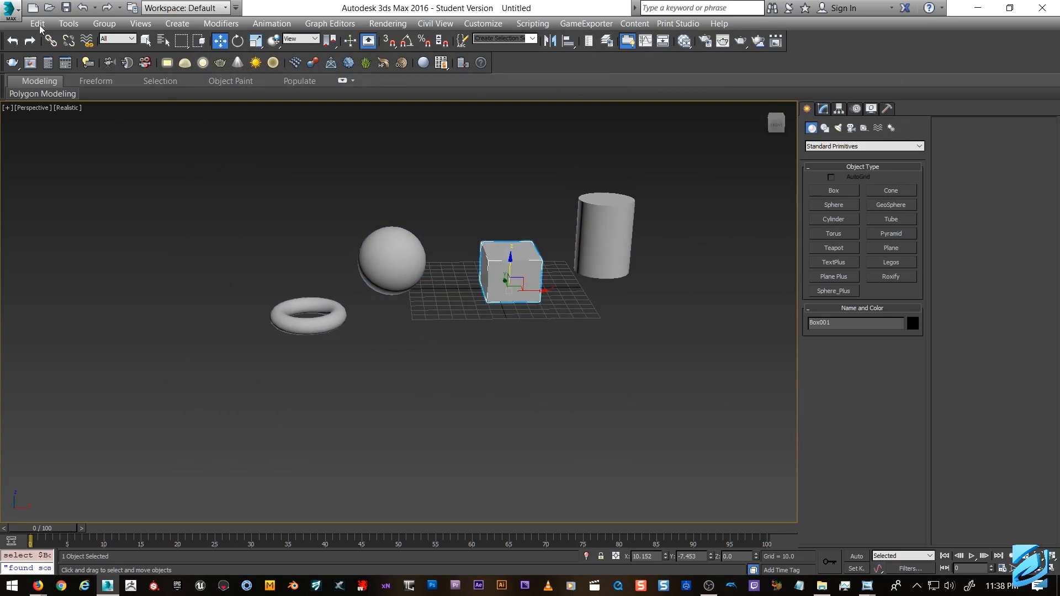
left_click(10, 9)
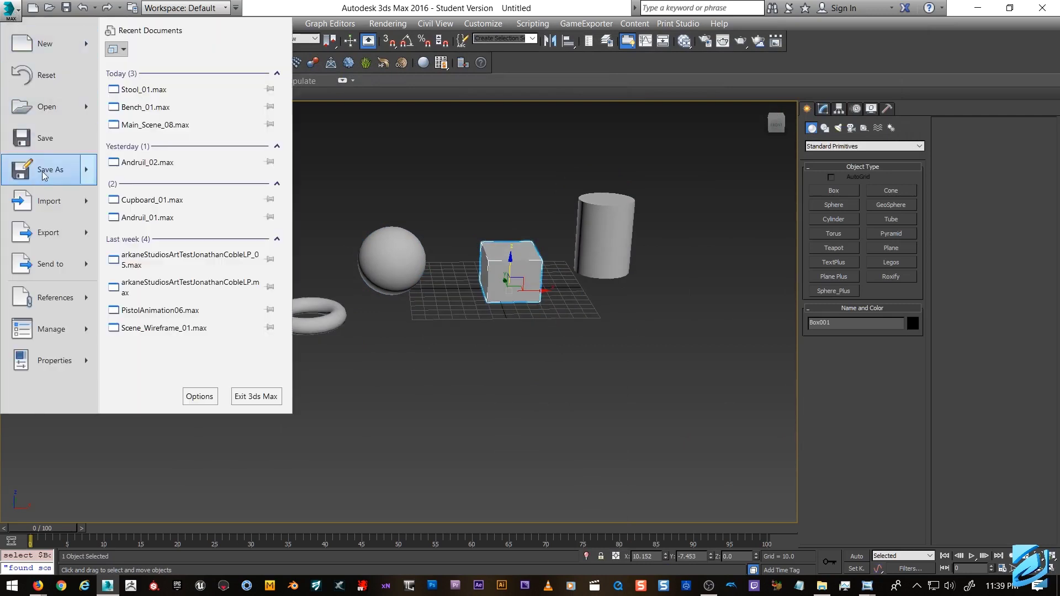
mouse_move(44, 176)
left_click(194, 161)
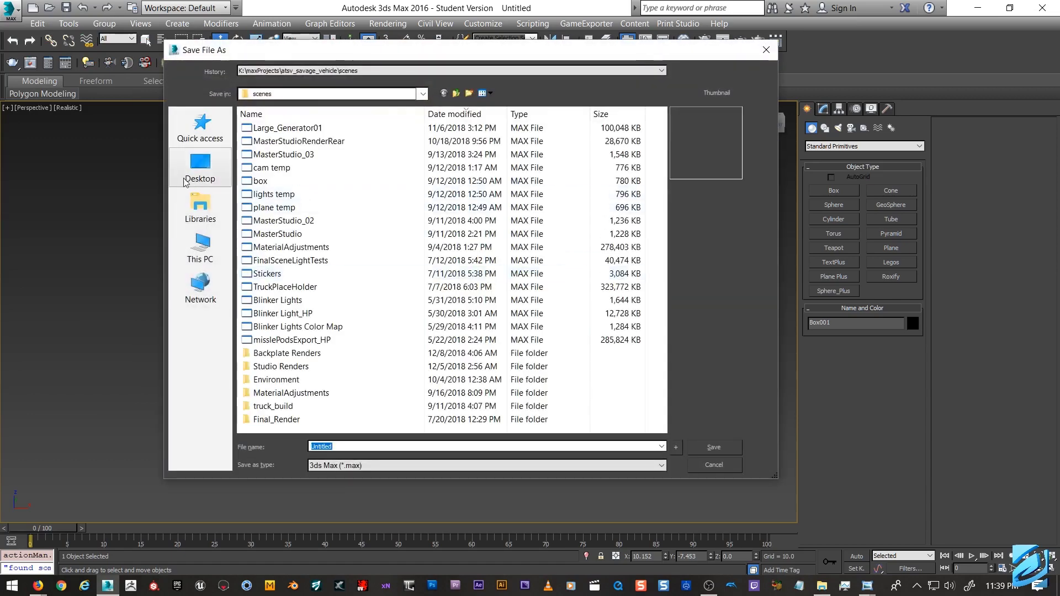
left_click(185, 176)
Step: Create a folder named "Xref Tutorial" on the Desktop and open it as the save location
left_click(551, 334)
scroll(561, 332, "down", 3)
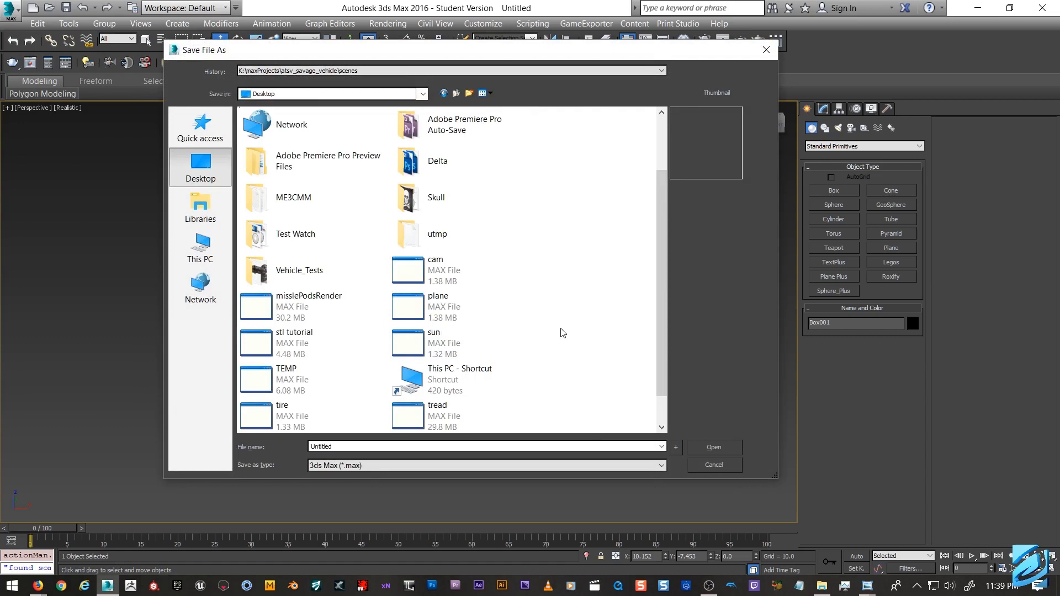
left_click_drag(660, 329, 657, 356)
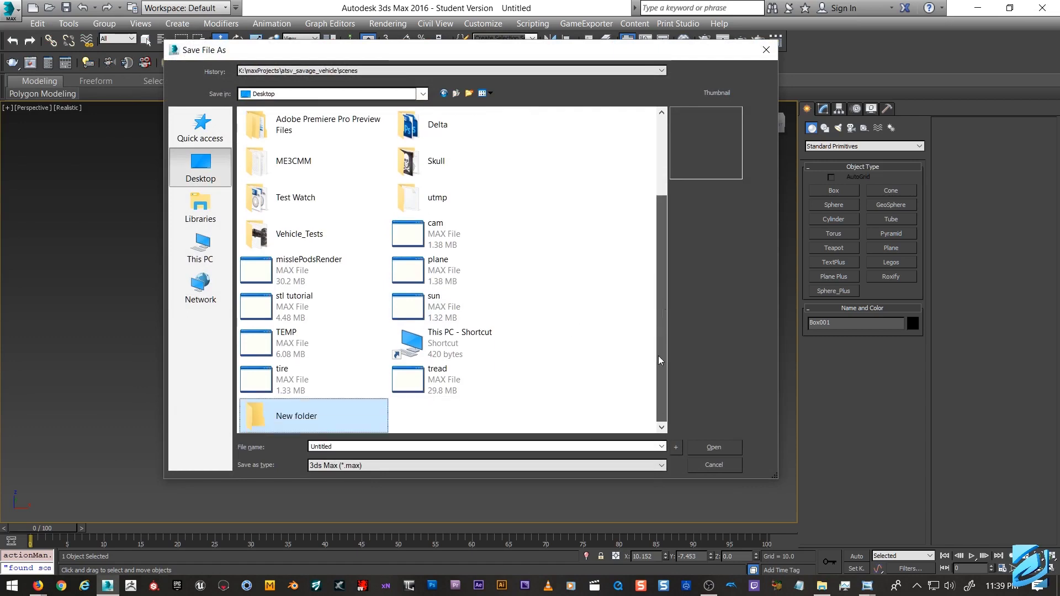
left_click(300, 420)
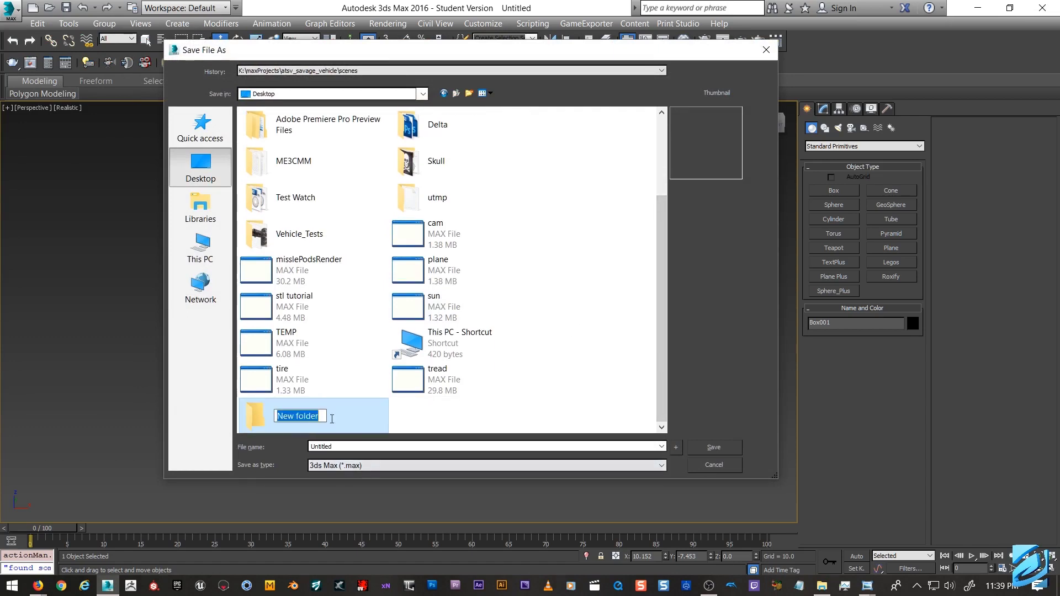
type("T")
type("ref Tutoria")
type("l")
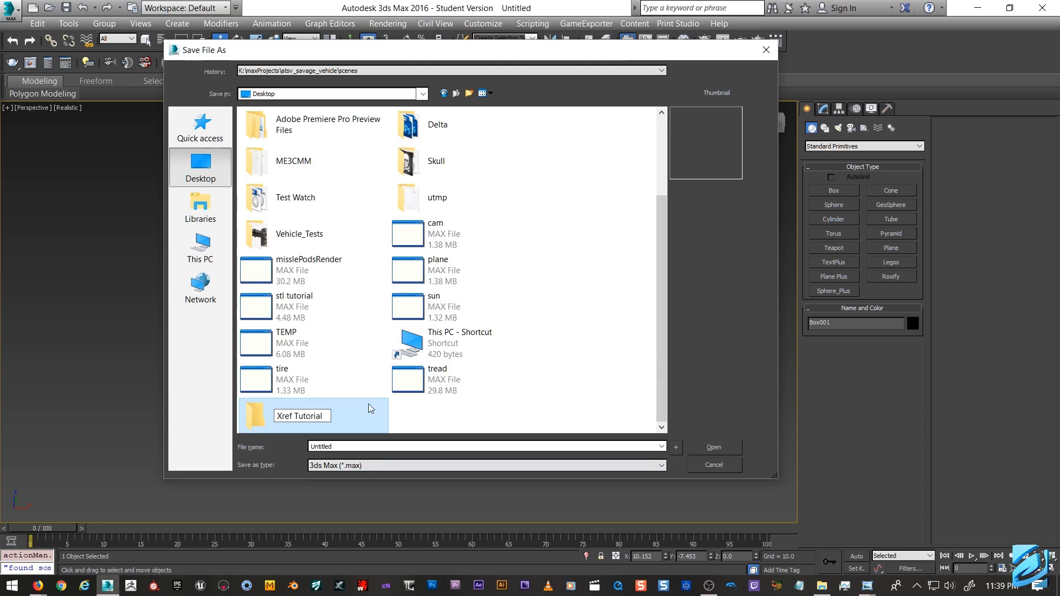
double_click(369, 402)
Step: Save the selected box in the Xref Tutorial folder under the file name "Cube"
double_click(359, 446)
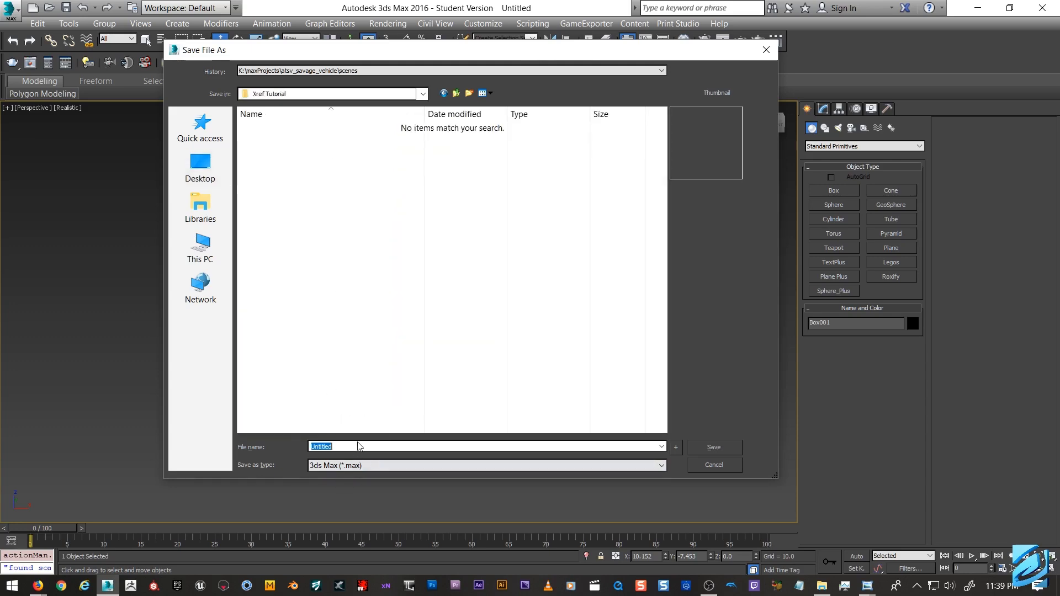
left_click_drag(429, 48, 446, 104)
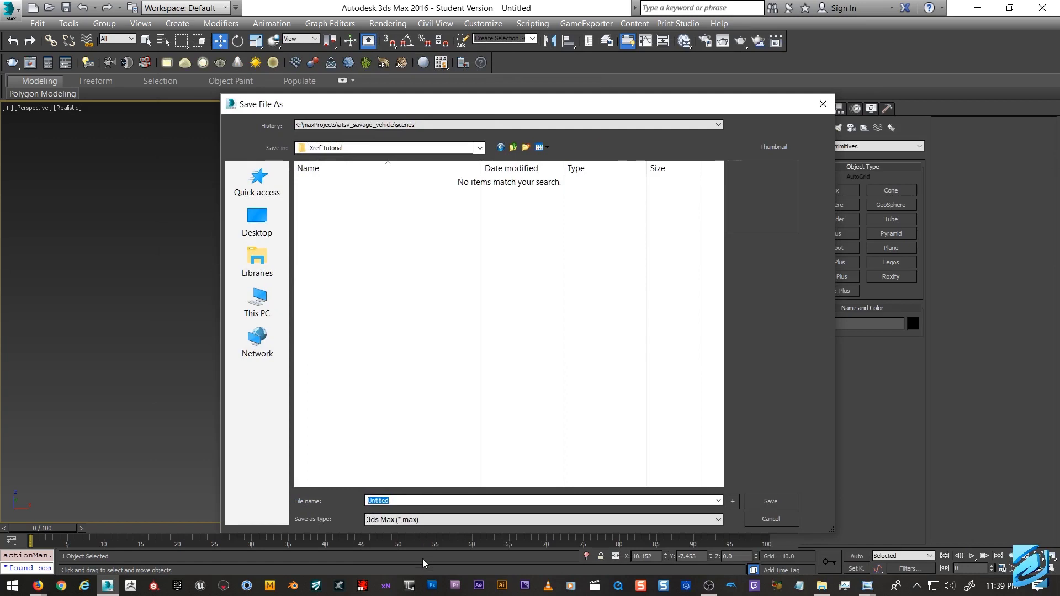
type("Cube")
key("Return")
Step: Save only the sphere as a separate file named "Sphere" in the Xref Tutorial folder
left_click(399, 262)
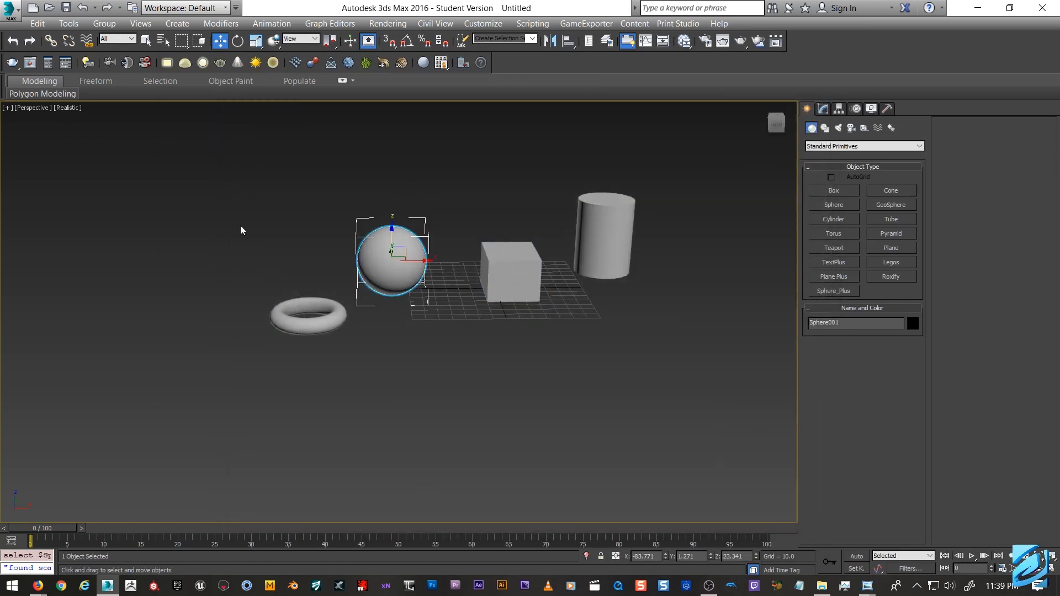
left_click(11, 16)
mouse_move(49, 179)
left_click(174, 164)
type("Sphere")
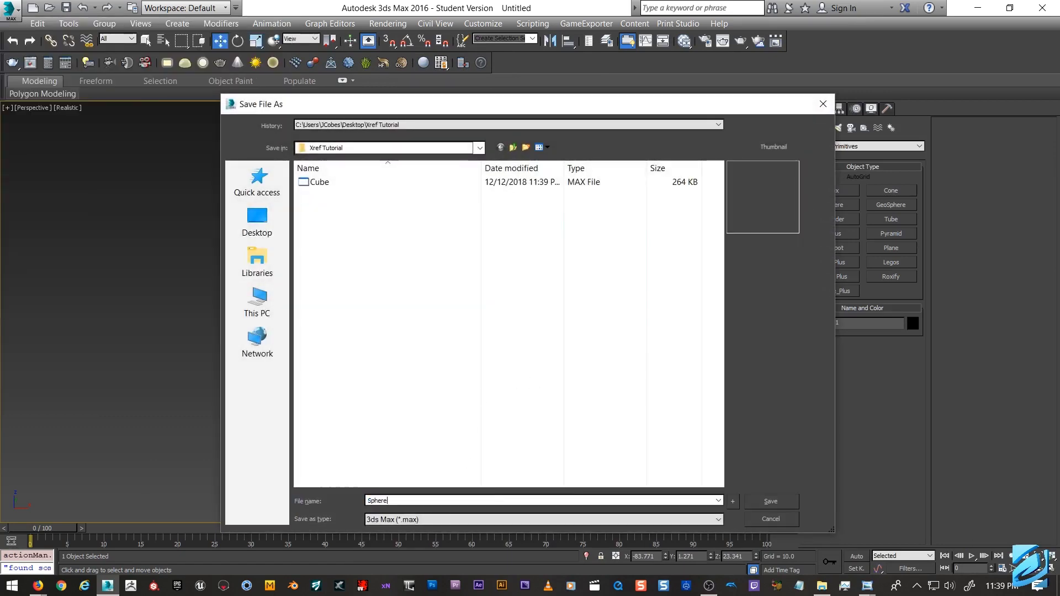
left_click(771, 502)
Step: Save only the torus as a separate file named "Torus" in the Xref Tutorial folder
left_click(290, 324)
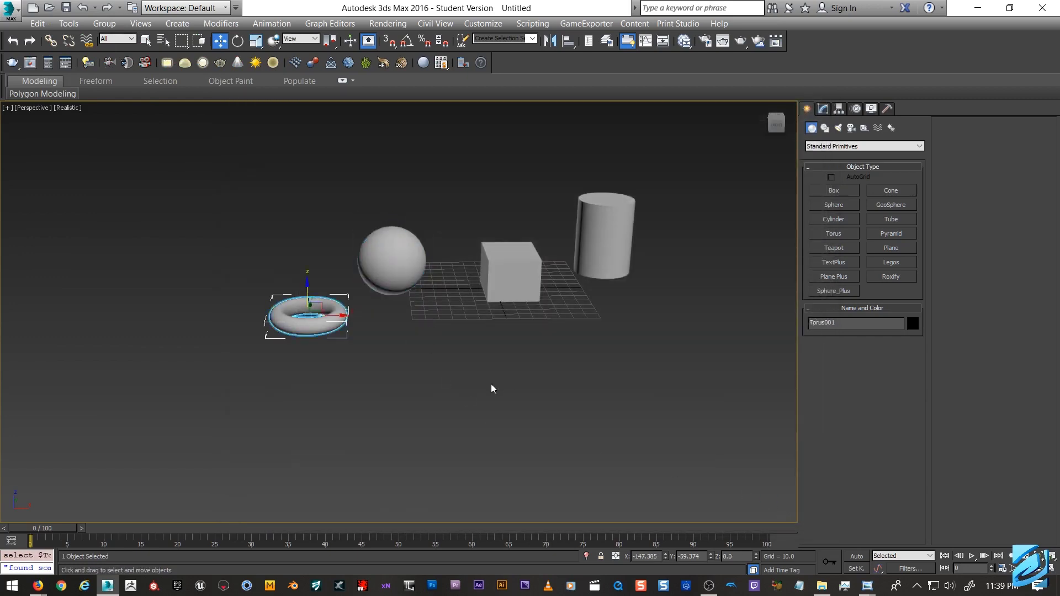
left_click(7, 7)
mouse_move(56, 171)
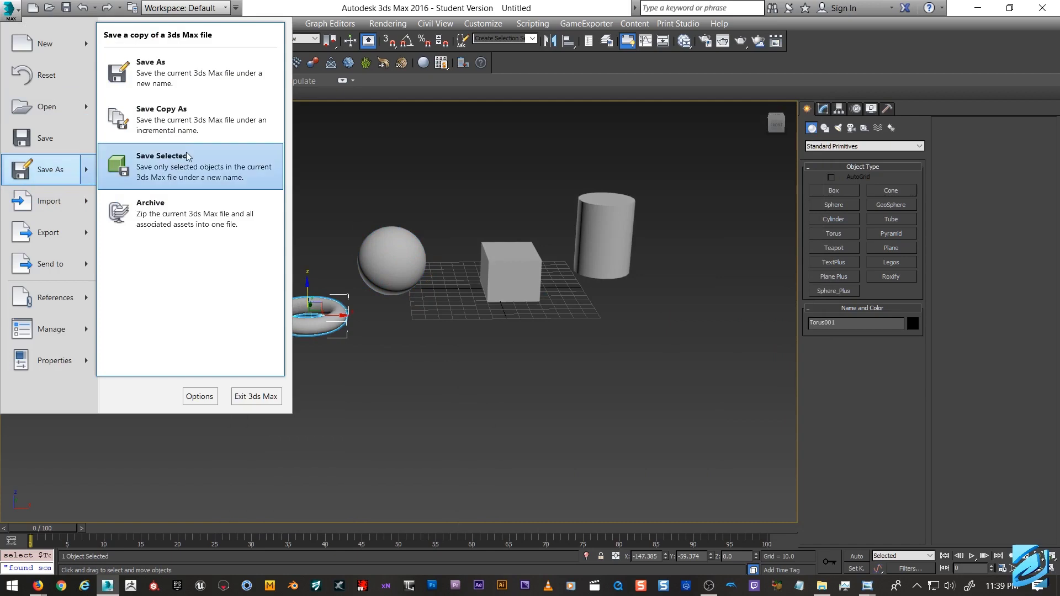
left_click(188, 156)
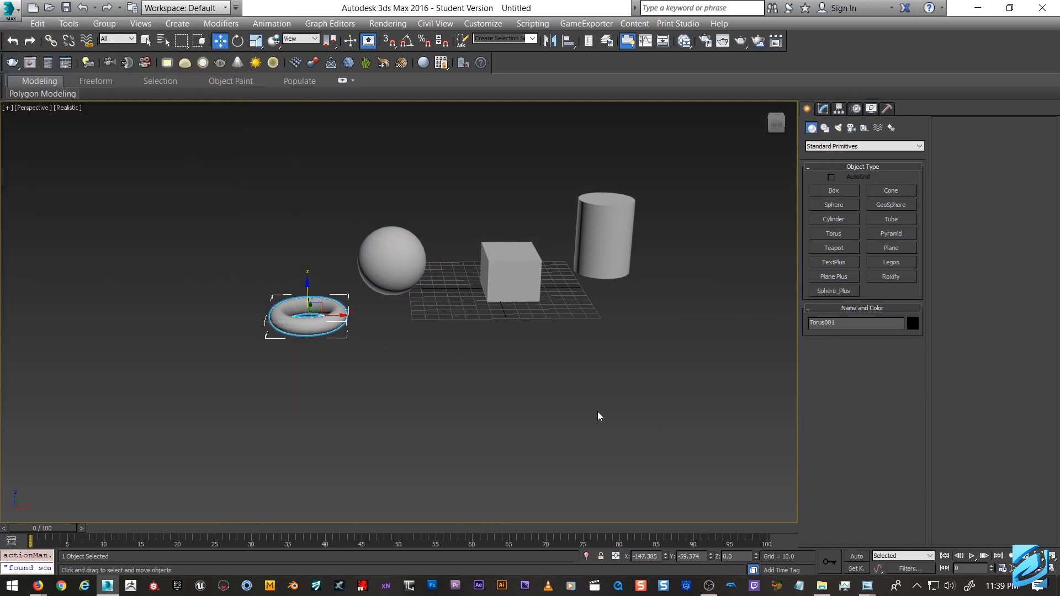
type("Torus")
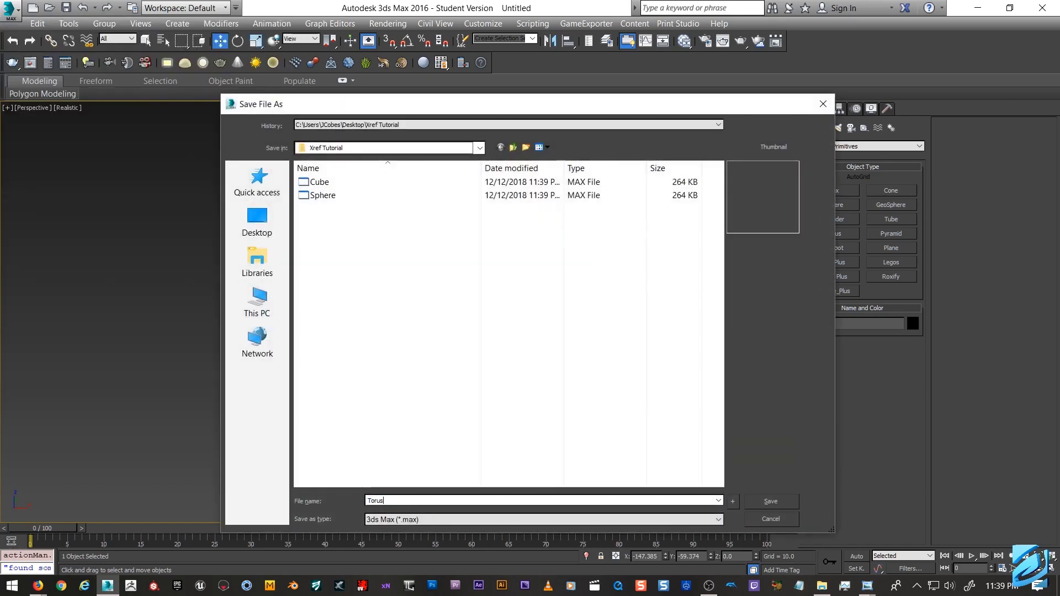
key("Return")
Step: Save only the cylinder as a separate file named "Cylinder" in the Xref Tutorial folder
left_click(579, 231)
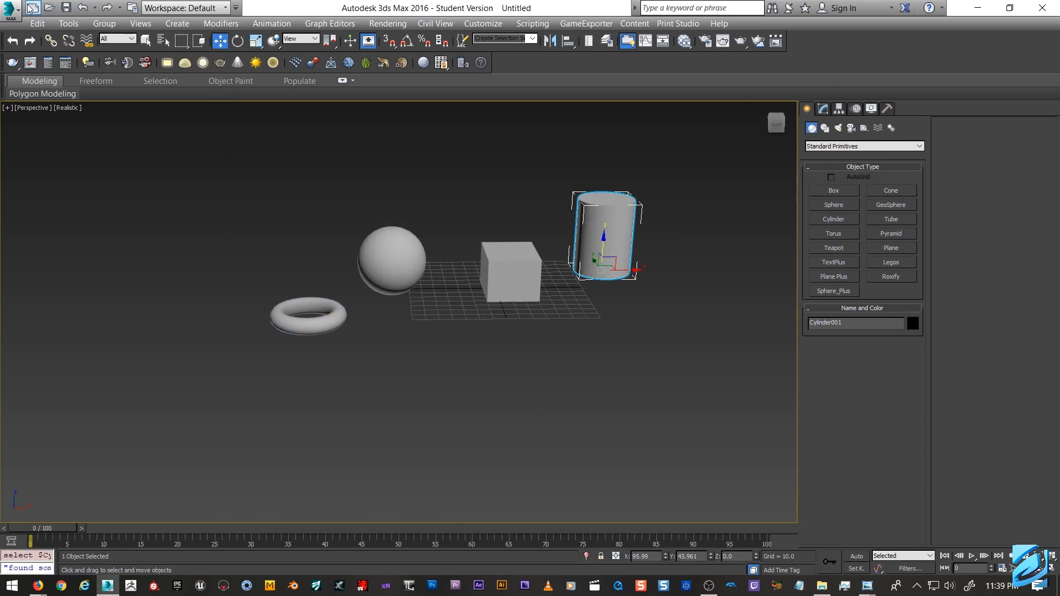
left_click(10, 10)
mouse_move(66, 184)
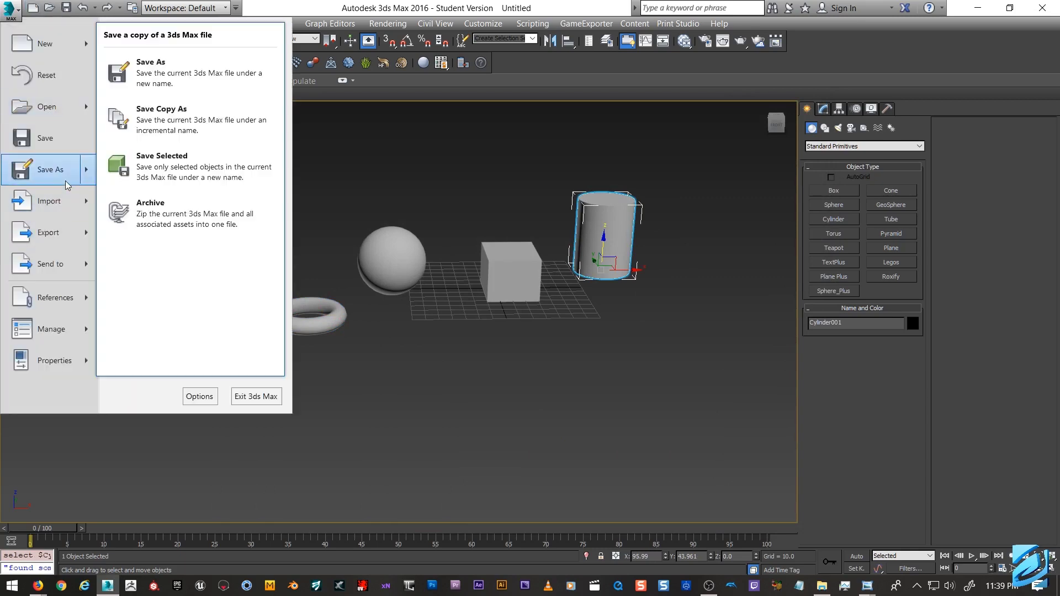
left_click(161, 161)
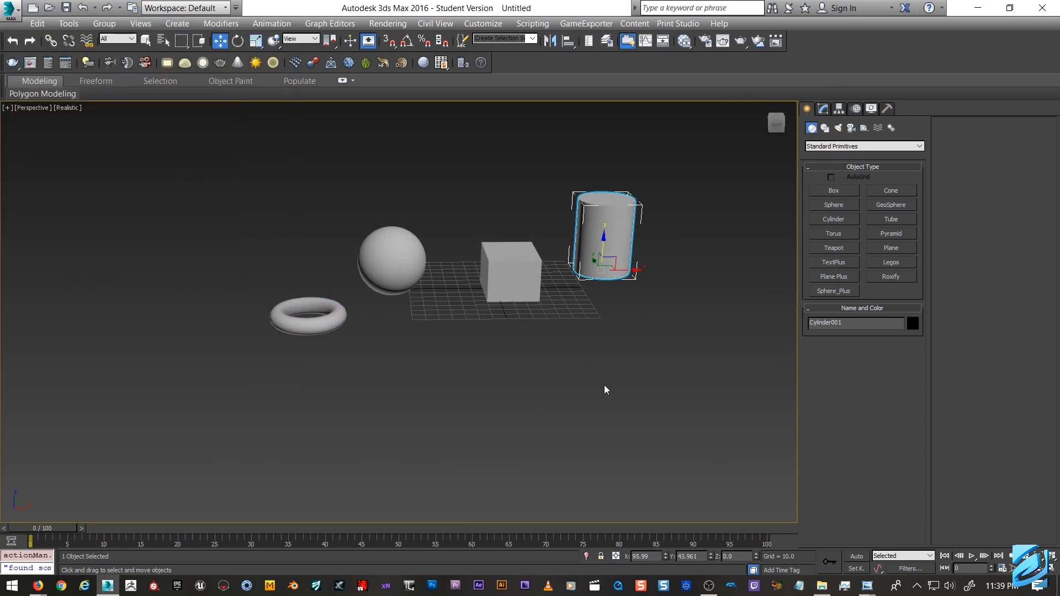
type("Cyl")
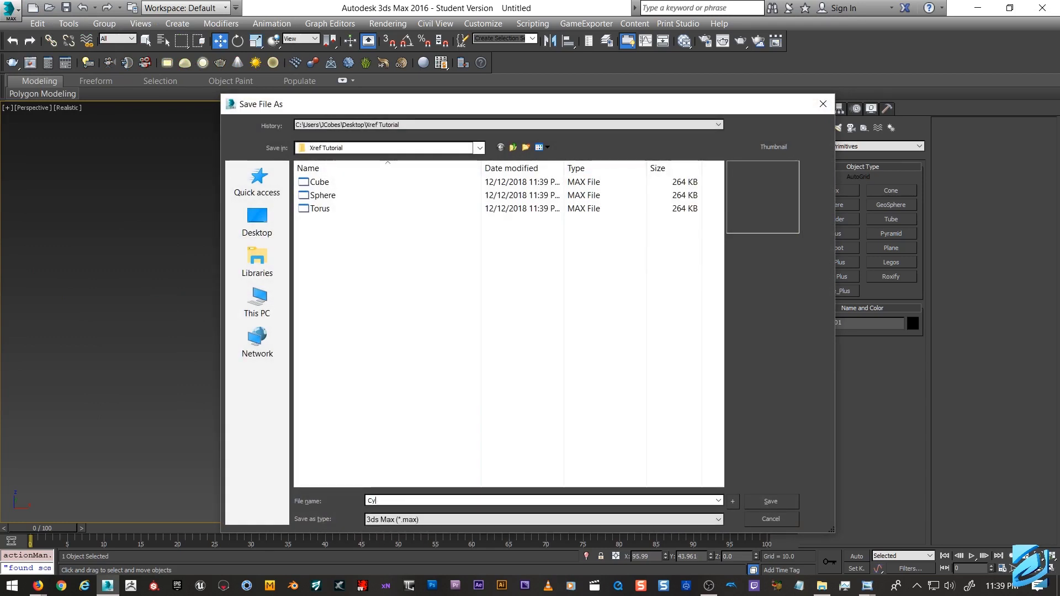
type("inder")
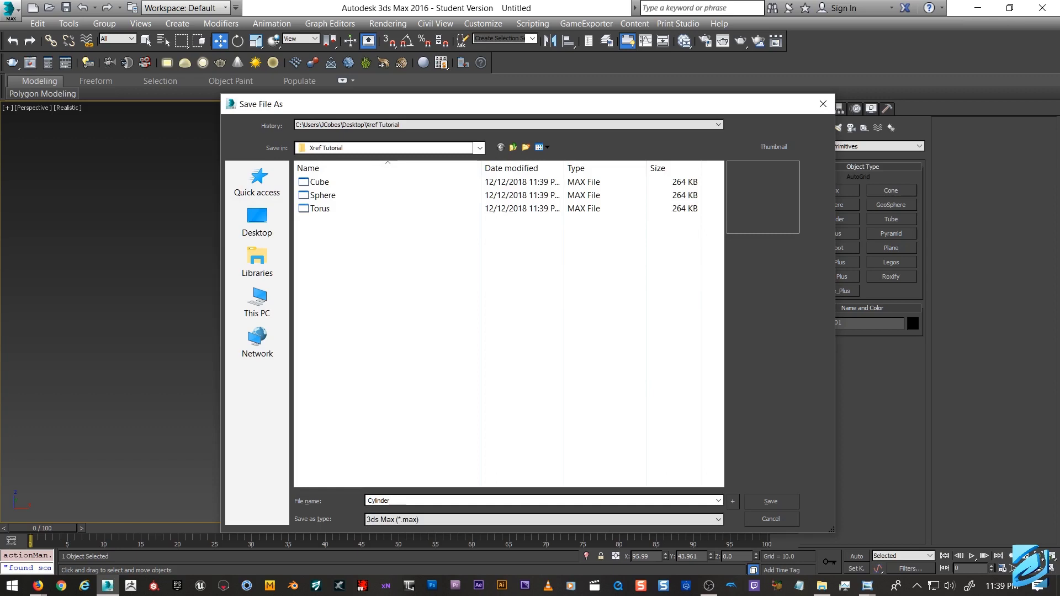
left_click(783, 495)
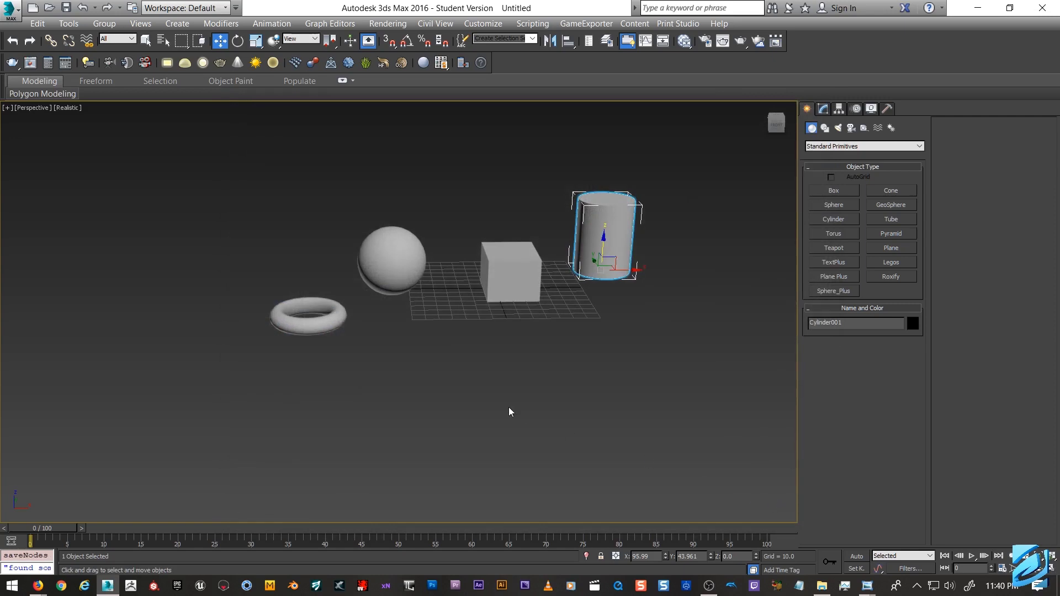
scroll(450, 348, "down", 4)
scroll(466, 279, "up", 5)
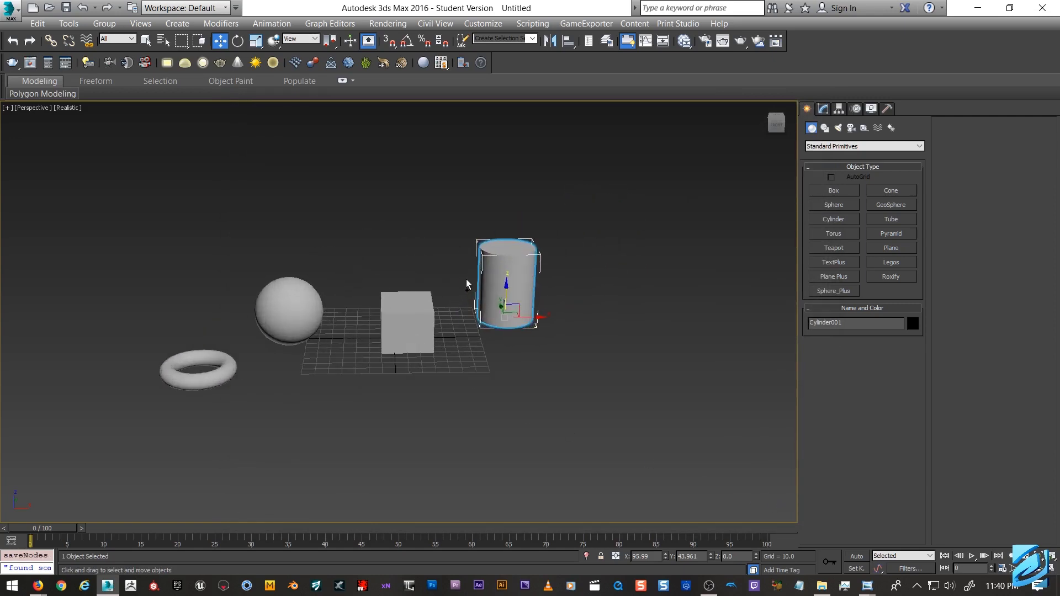
middle_click_drag(462, 274, 520, 276)
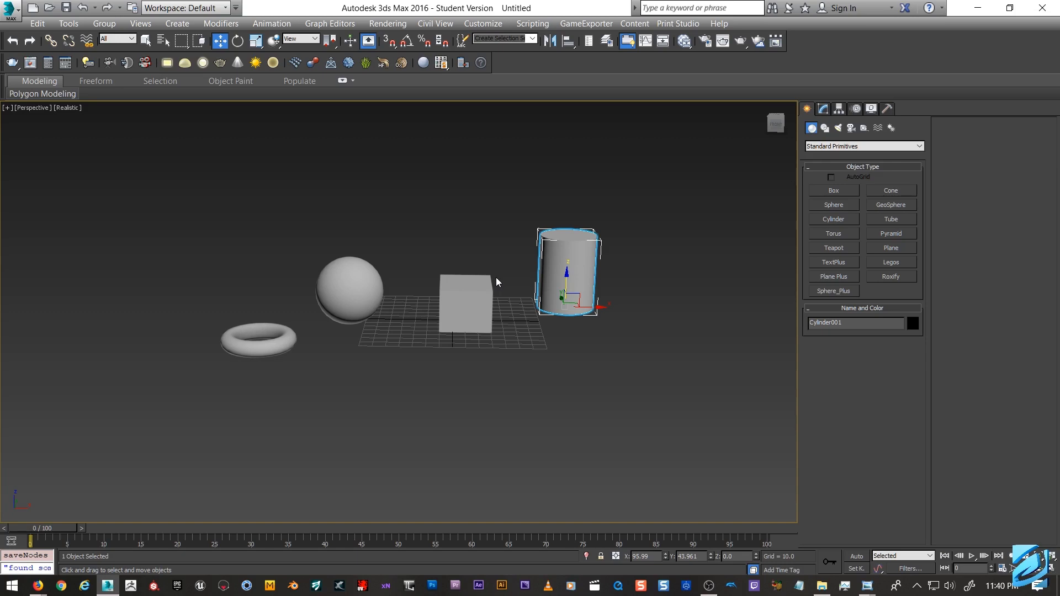
scroll(496, 277, "down", 3)
middle_click_drag(496, 277, 522, 373, "alt")
middle_click_drag(527, 336, 497, 334, "alt")
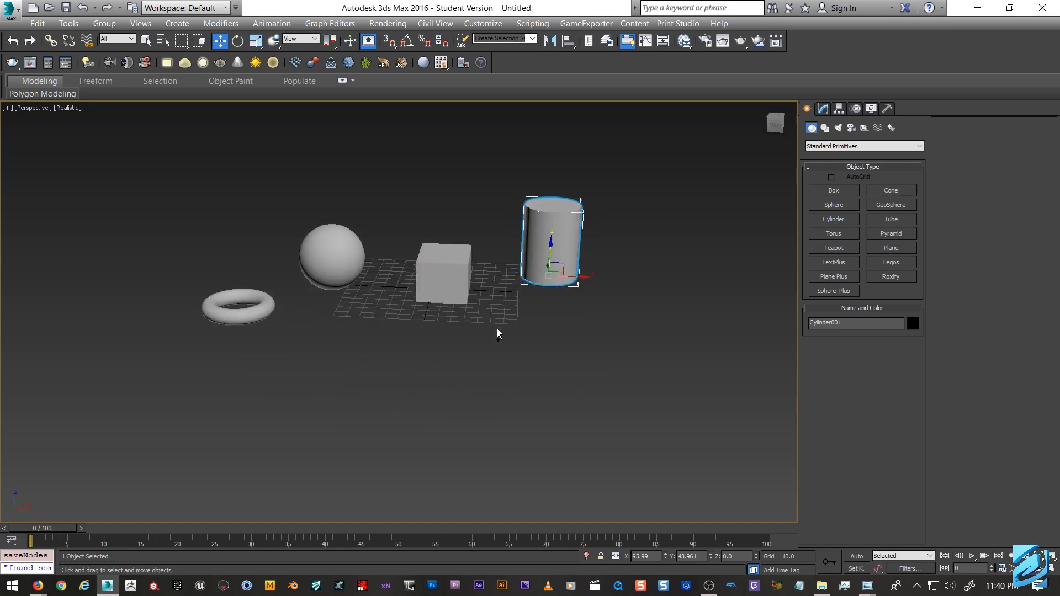
Step: Show statistics in the perspective viewport for Total + Selection, with polygon count, vertex count and frames per second
left_click(8, 108)
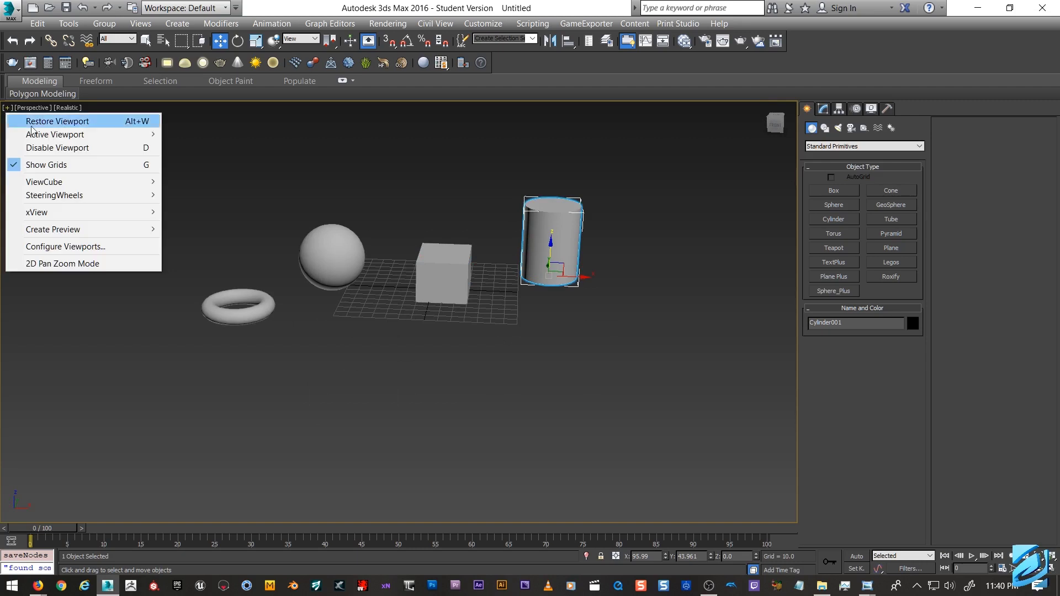
left_click(66, 245)
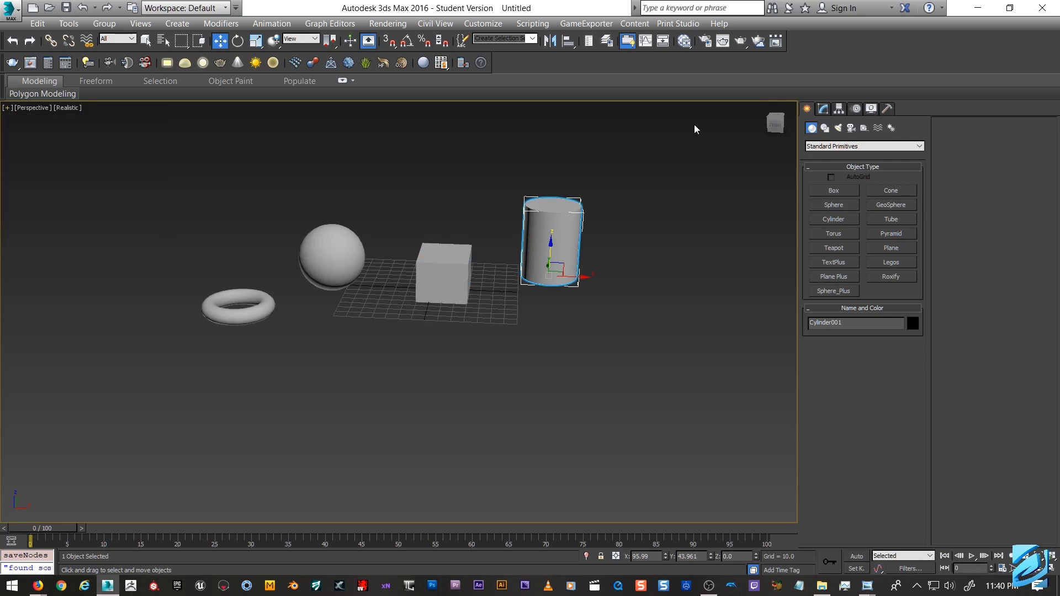
left_click(532, 129)
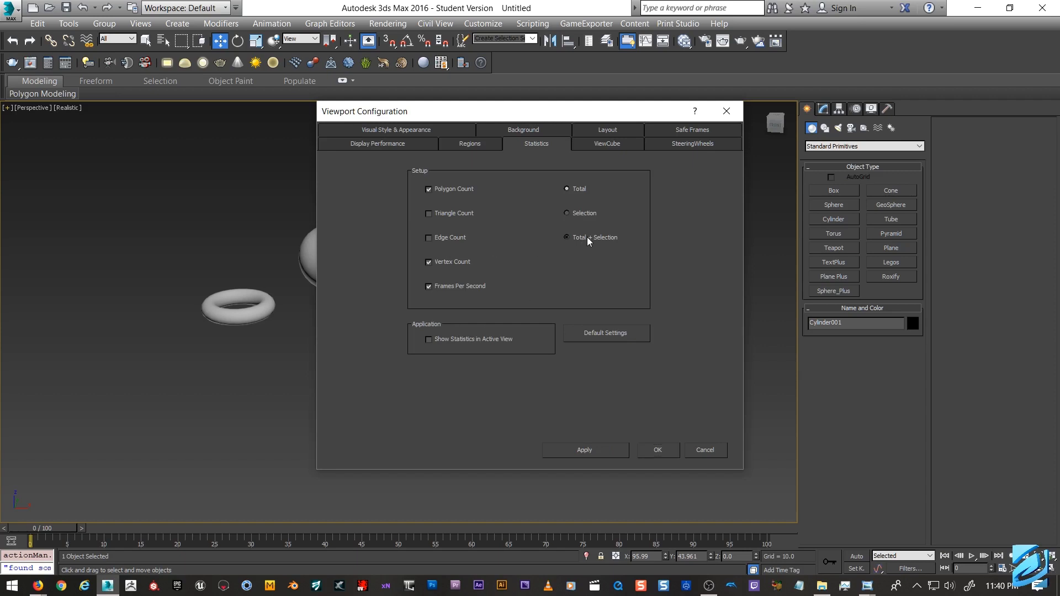
left_click(619, 450)
left_click(656, 450)
Step: Examine the viewport statistics and the four primitives from several angles, with the cylinder selected and with nothing selected
middle_click_drag(21, 166, 244, 195)
middle_click_drag(526, 357, 353, 329)
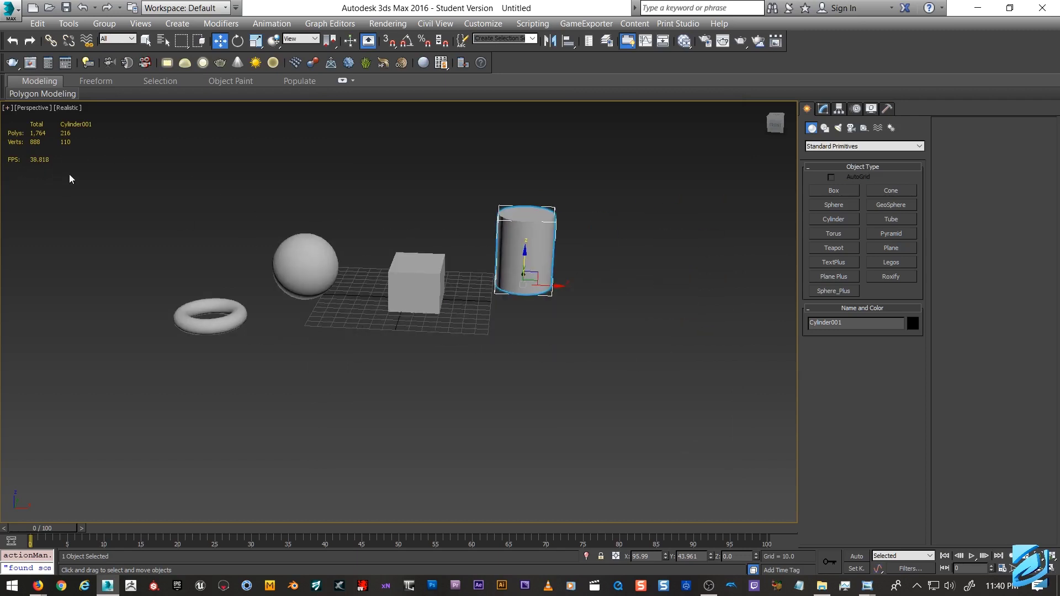
middle_click_drag(248, 240, 470, 319)
scroll(539, 329, "down", 2)
middle_click_drag(540, 329, 574, 336, "alt")
key("z")
scroll(641, 393, "down", 6)
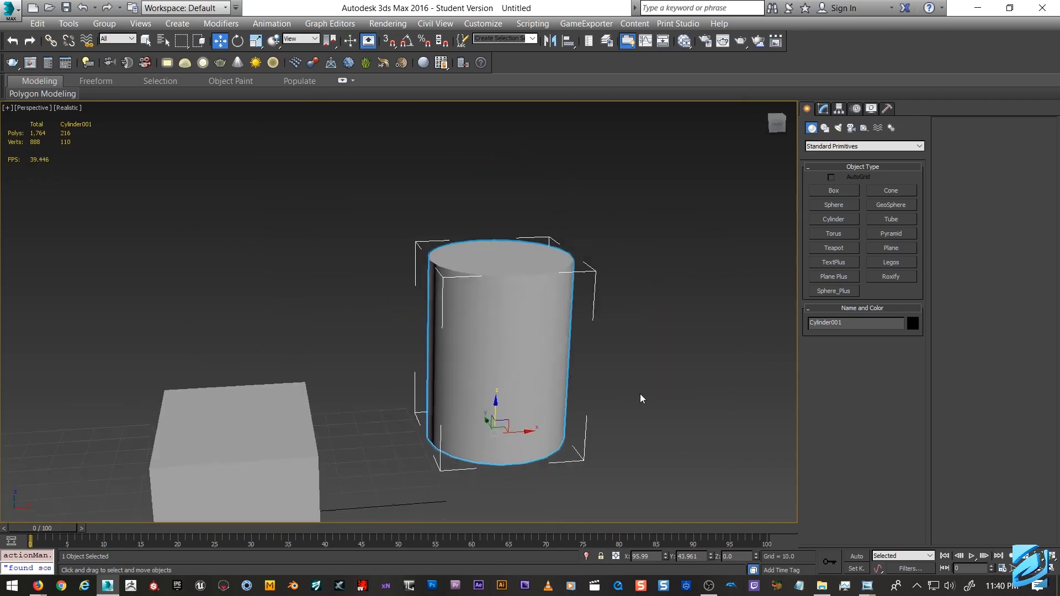
left_click(692, 410)
key("z")
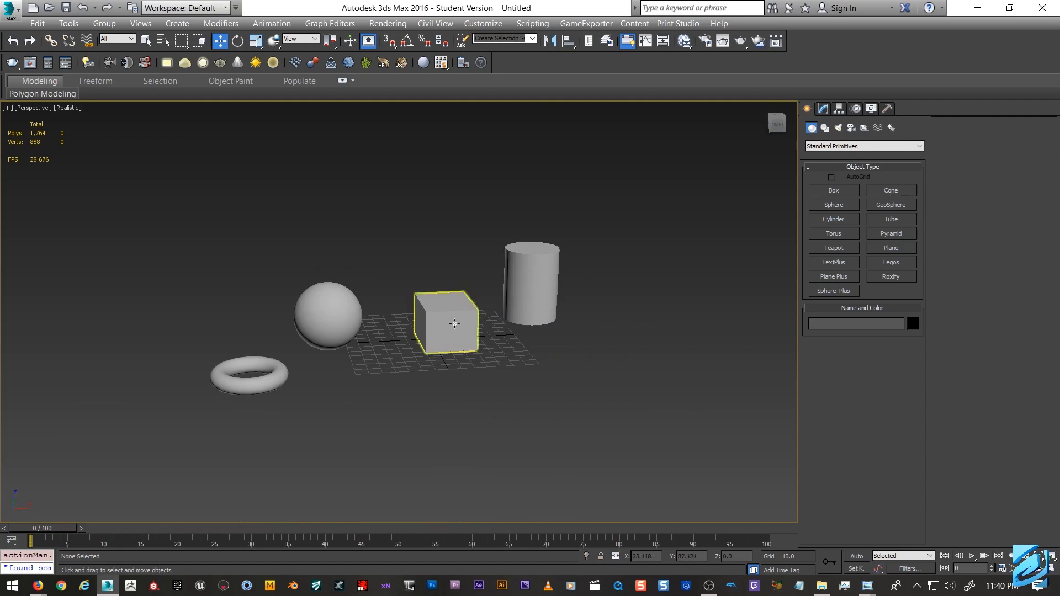
scroll(461, 309, "up", 2)
middle_click_drag(459, 303, 445, 278, "alt")
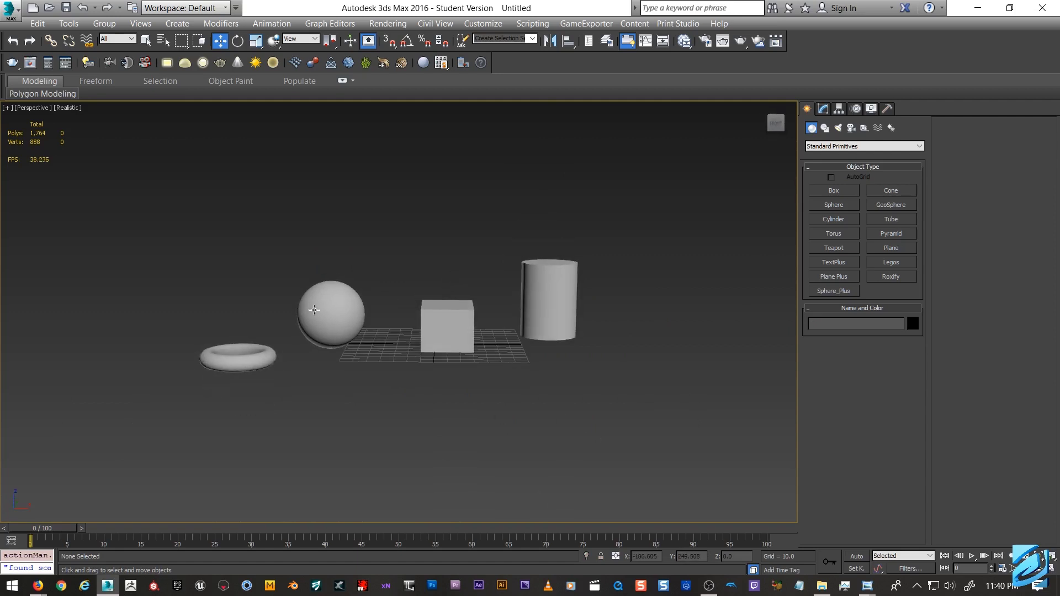
scroll(489, 256, "down", 2)
middle_click_drag(489, 254, 493, 292, "alt")
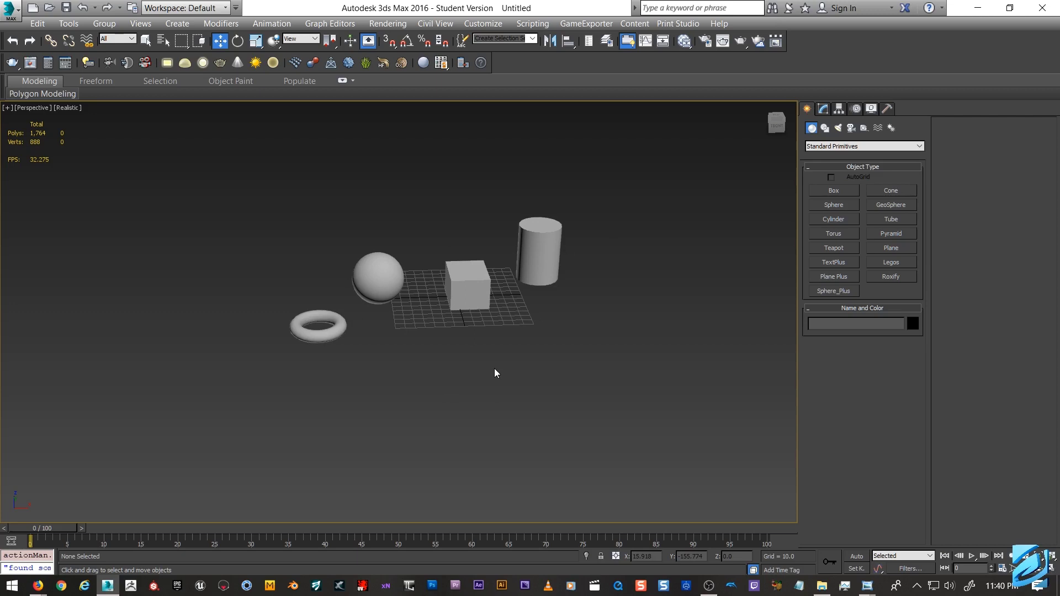
middle_click_drag(481, 319, 491, 330)
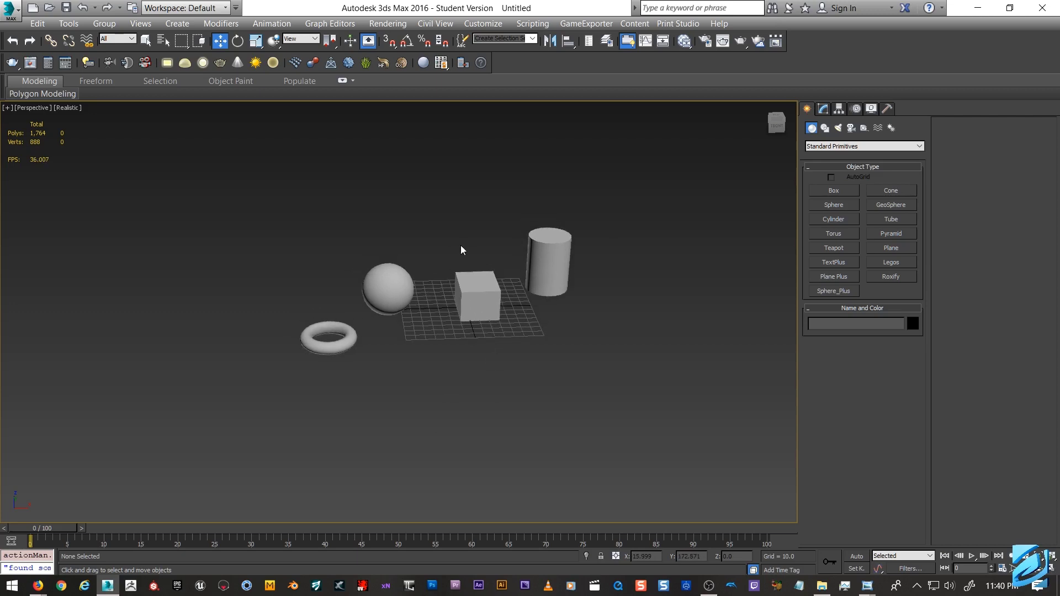
middle_click_drag(460, 250, 456, 228, "alt")
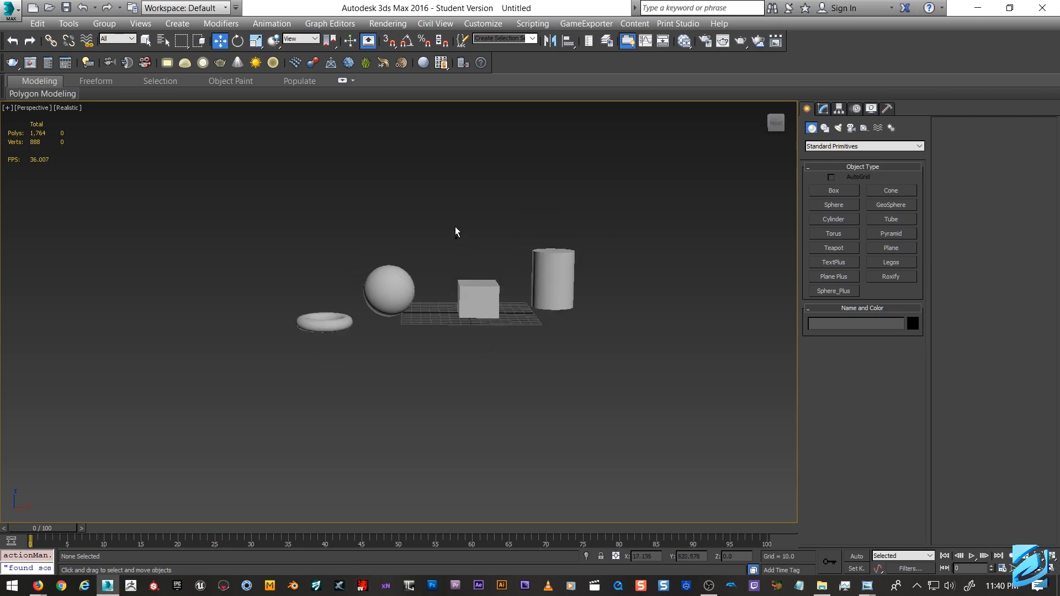
left_click(12, 9)
left_click(2, 12)
left_click(2, 8)
left_click(3, 8)
left_click(568, 285)
left_click(11, 17)
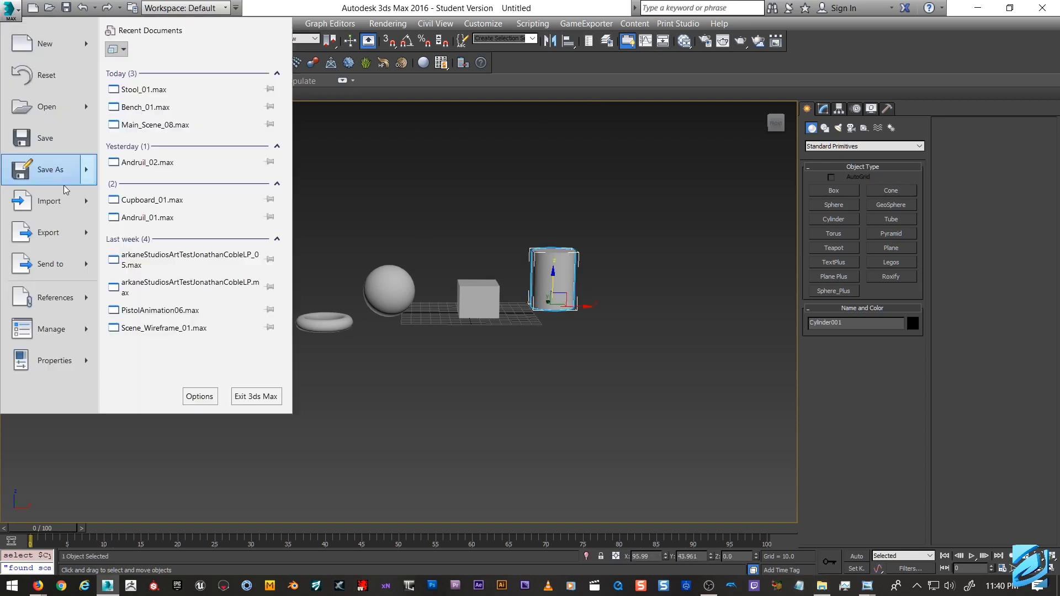
mouse_move(63, 183)
left_click(131, 181)
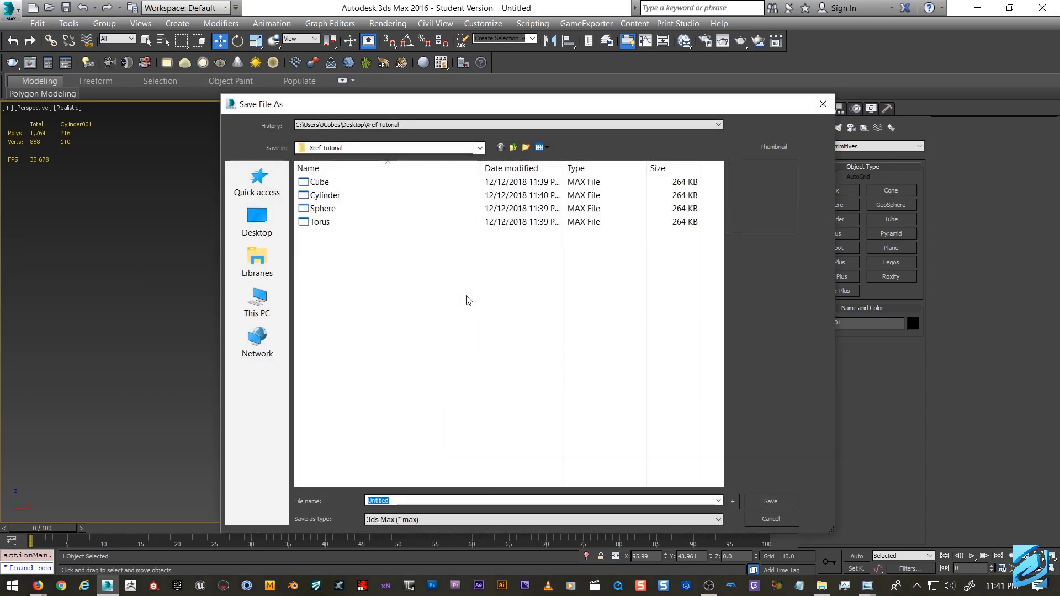
left_click(822, 104)
Step: Save the complete scene with all four primitives as "Geo" in the Xref Tutorial folder
left_click(10, 9)
left_click(35, 72)
left_click(572, 315)
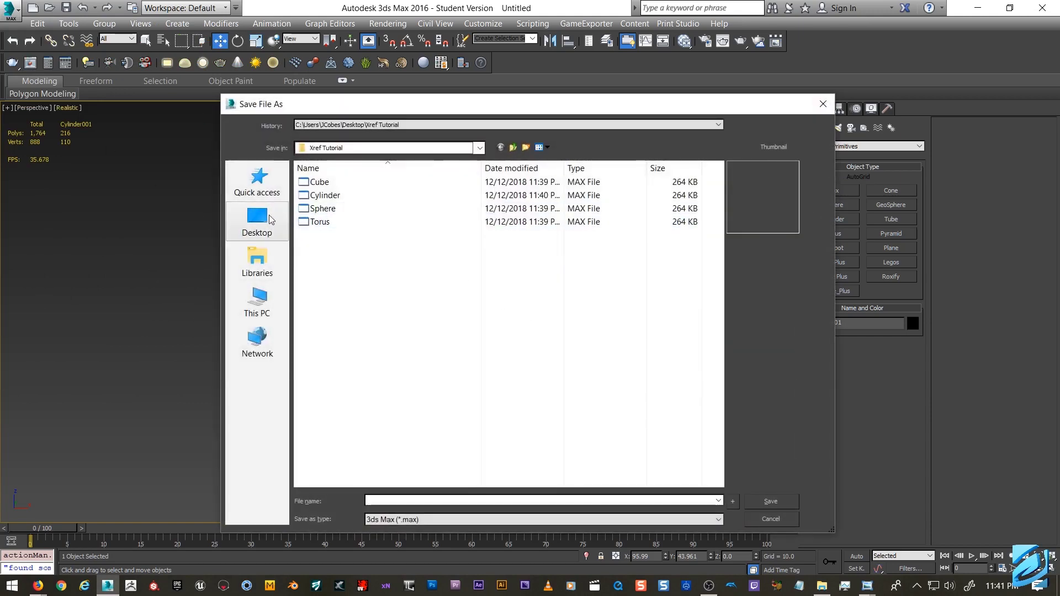
type("Geo")
key("Return")
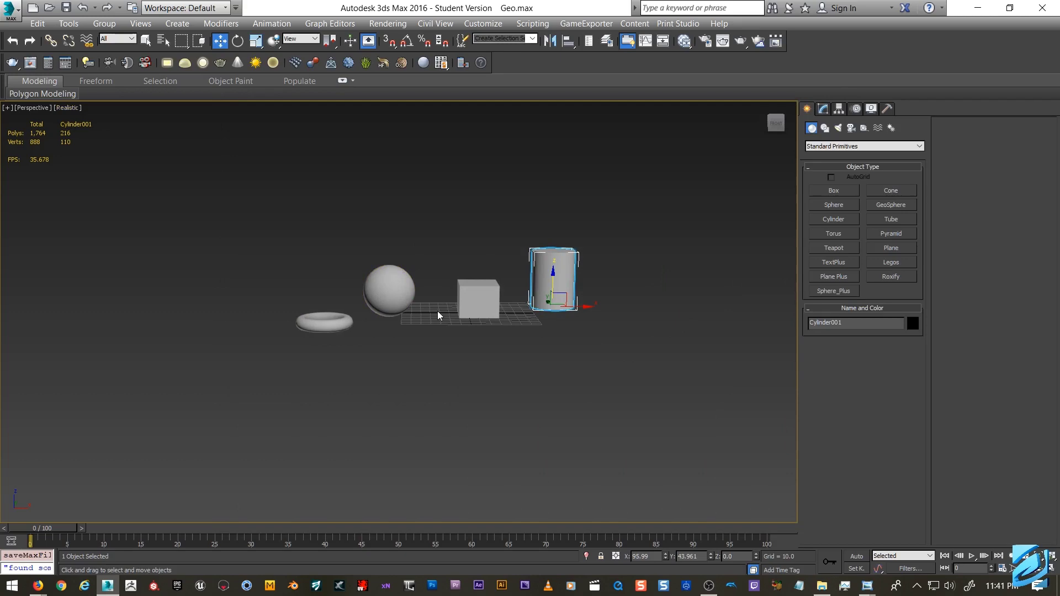
Step: Reset to a new empty scene and maximize the perspective viewport
left_click(10, 10)
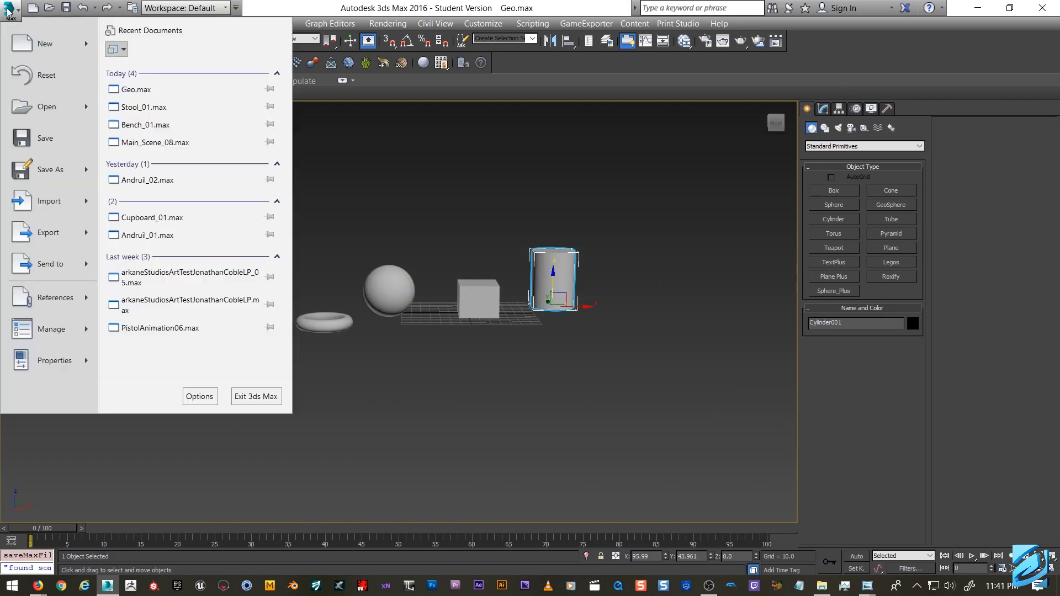
left_click(39, 72)
left_click(511, 312)
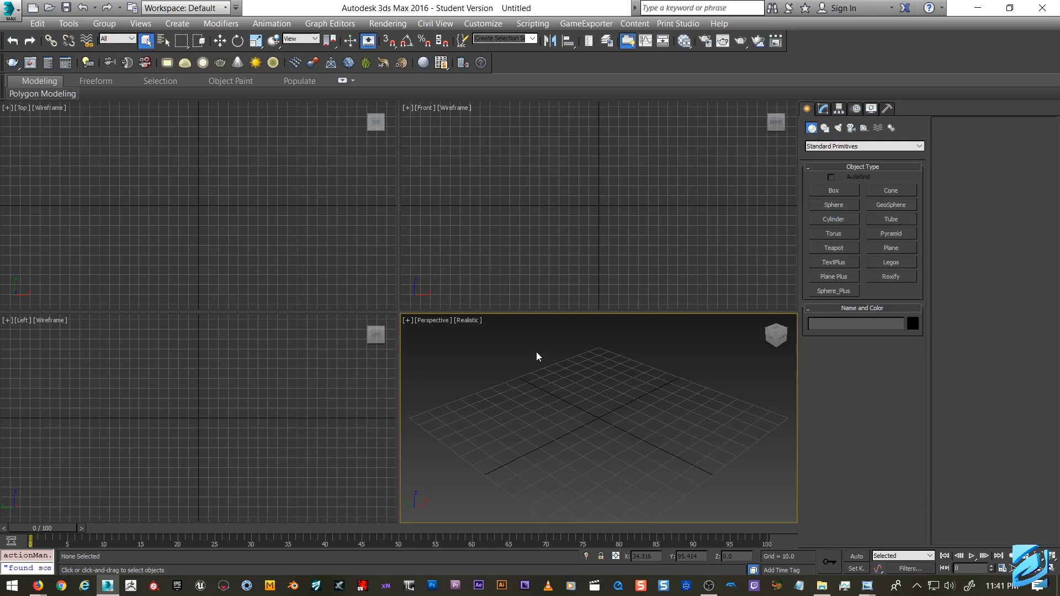
key("alt+w")
scroll(474, 315, "down", 5)
mouse_move(477, 324)
middle_mouse_down("alt")
mouse_move(451, 313)
mouse_move(457, 322)
middle_mouse_up("alt")
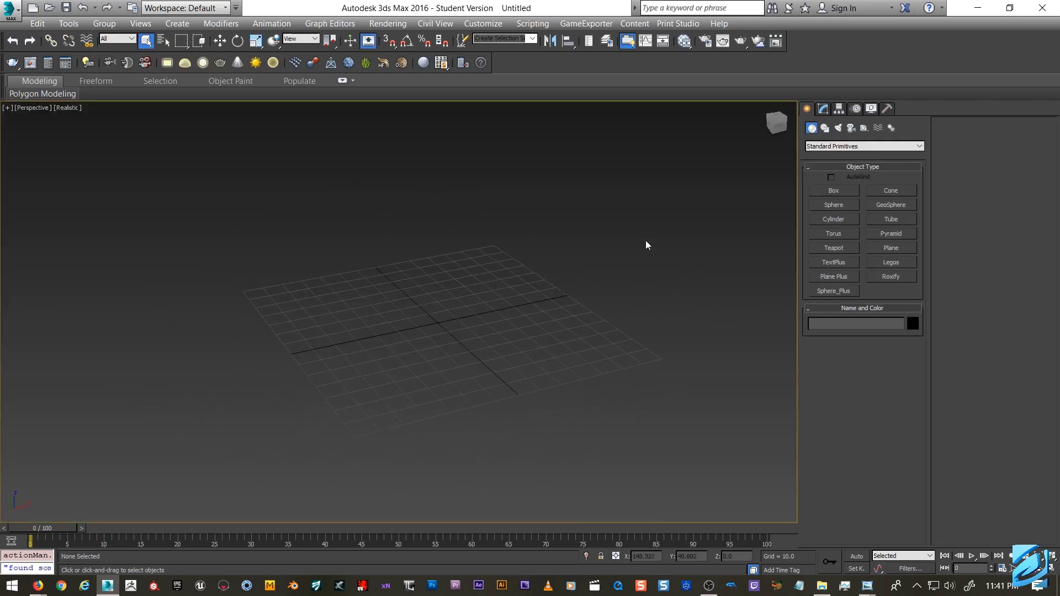
Step: Create a large box near the grid's far corner and a teapot with a radius of about 11 in front of it
left_click(839, 194)
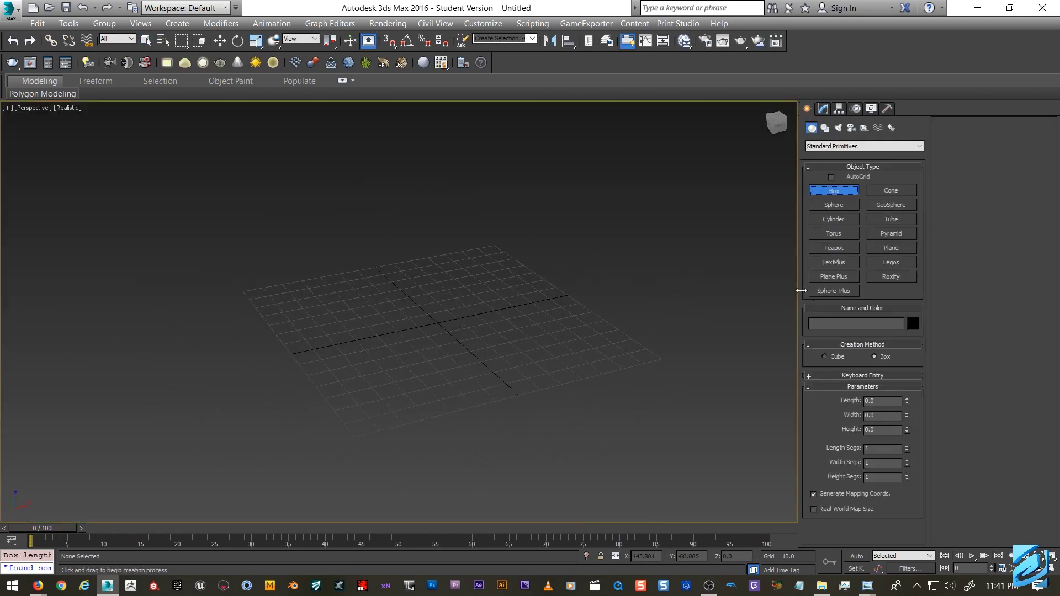
left_click_drag(552, 300, 530, 367)
left_click(553, 270)
left_click(833, 248)
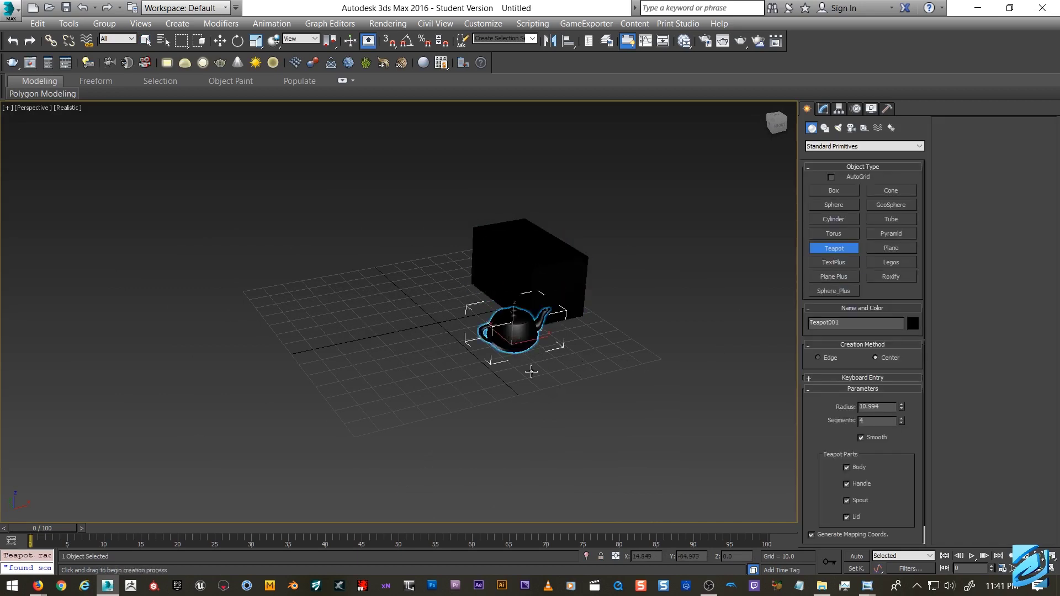
Step: Open the XRef Scenes dialog and place it clear of the box and teapot
left_click(10, 10)
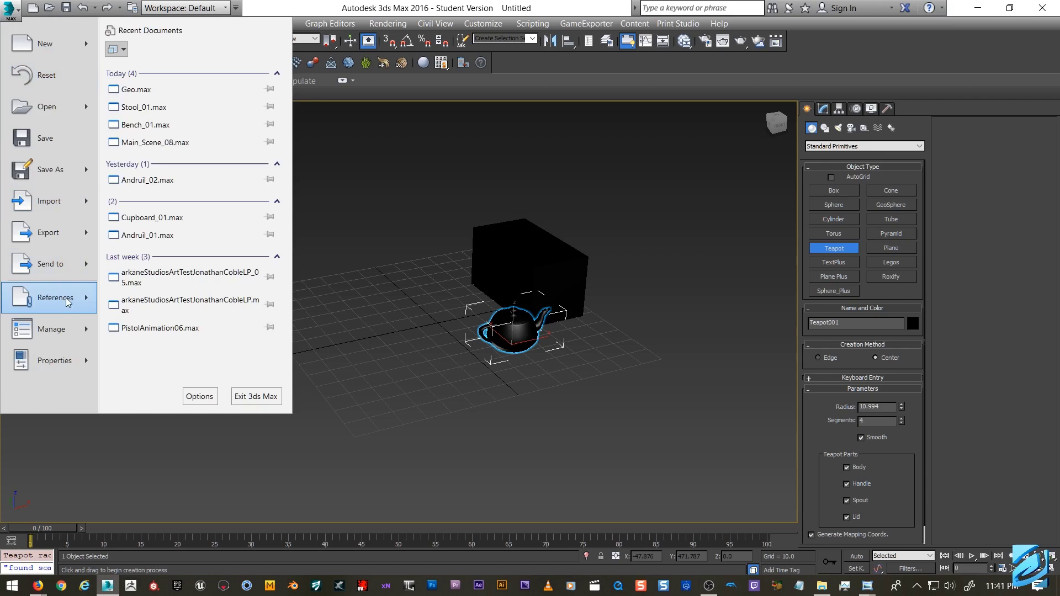
mouse_move(68, 302)
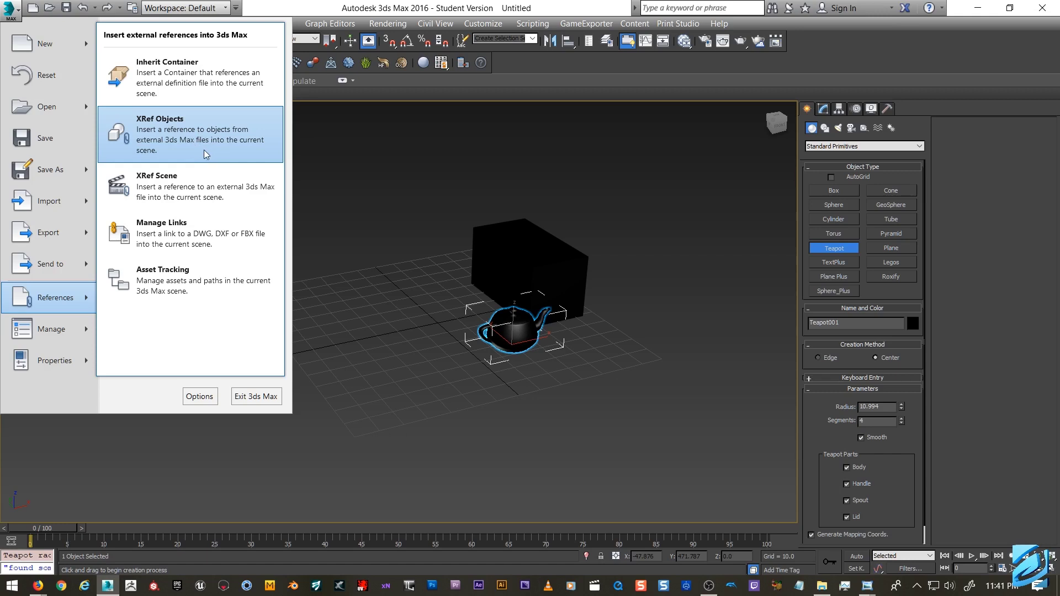
left_click(186, 193)
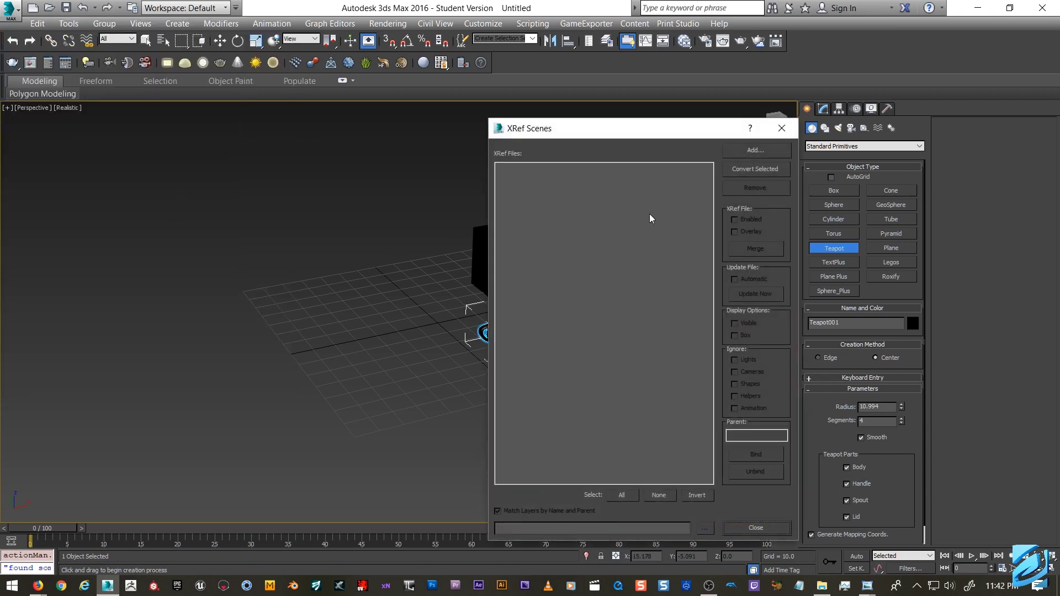
left_click_drag(610, 132, 224, 86)
middle_click_drag(422, 200, 454, 199)
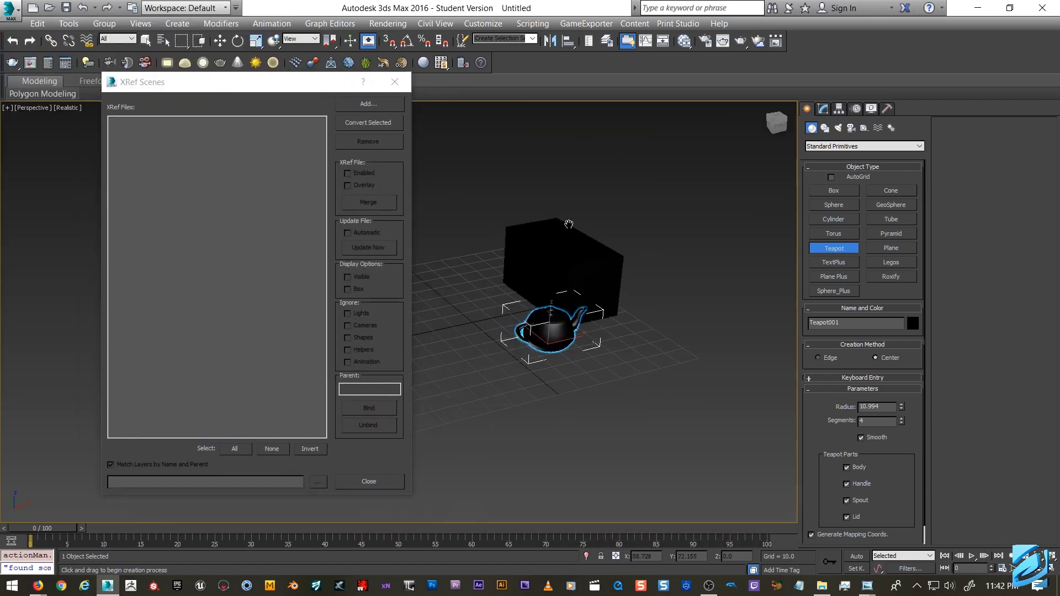
scroll(568, 224, "down", 2)
middle_click_drag(568, 223, 603, 205)
left_click_drag(215, 75, 230, 68)
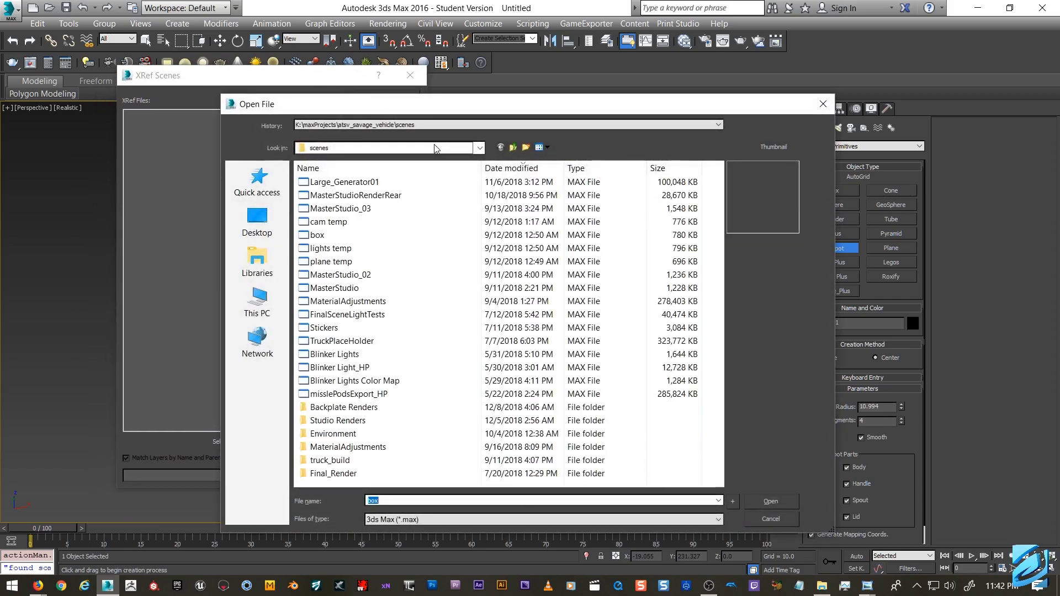
Step: Add the Cube file from the Desktop's Xref Tutorial folder as an XRef scene
left_click(257, 221)
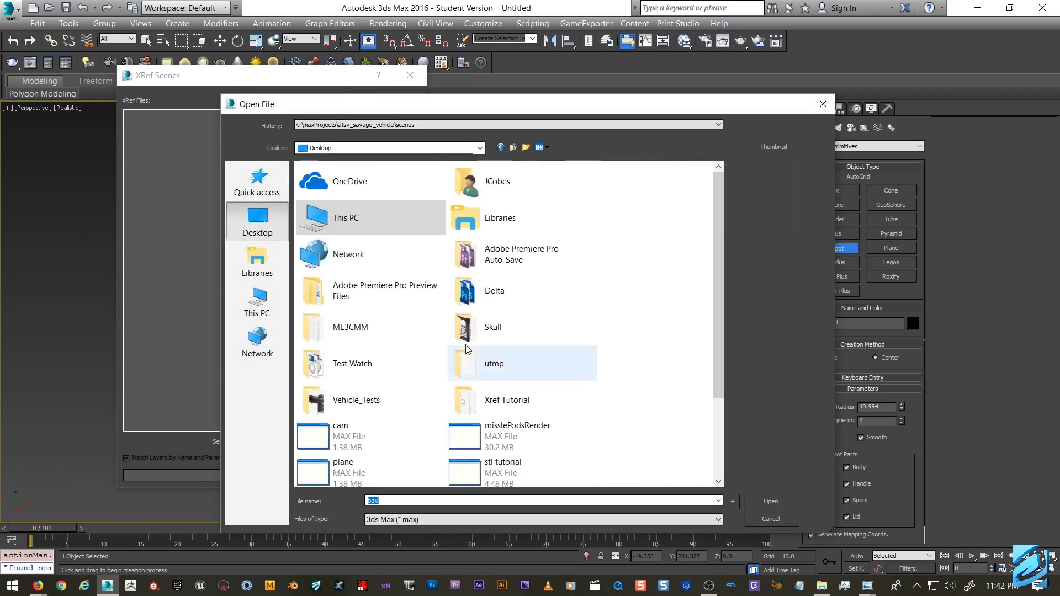
double_click(516, 404)
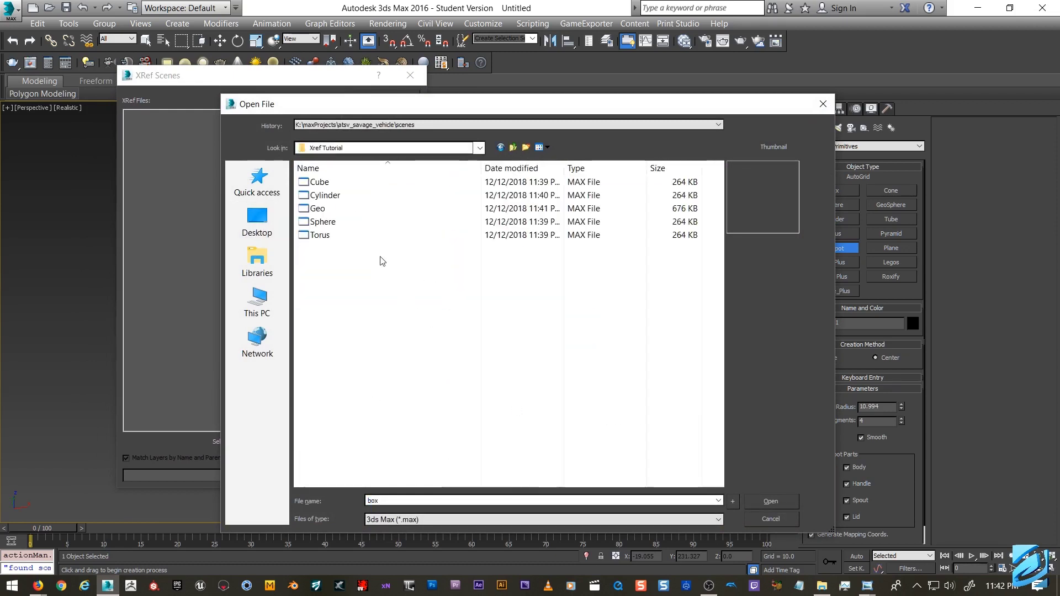
left_click(325, 182)
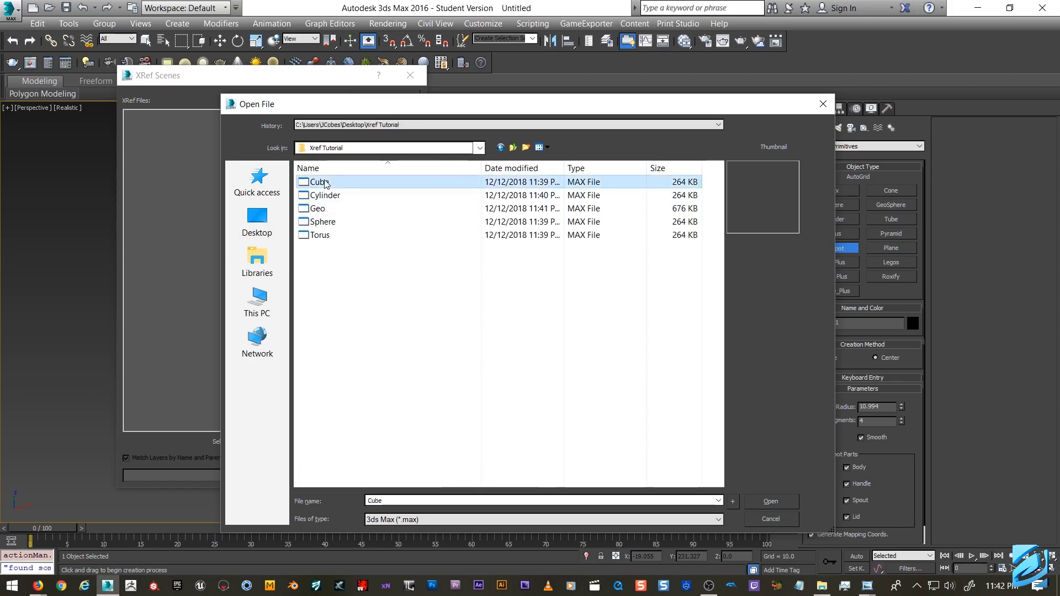
double_click(325, 183)
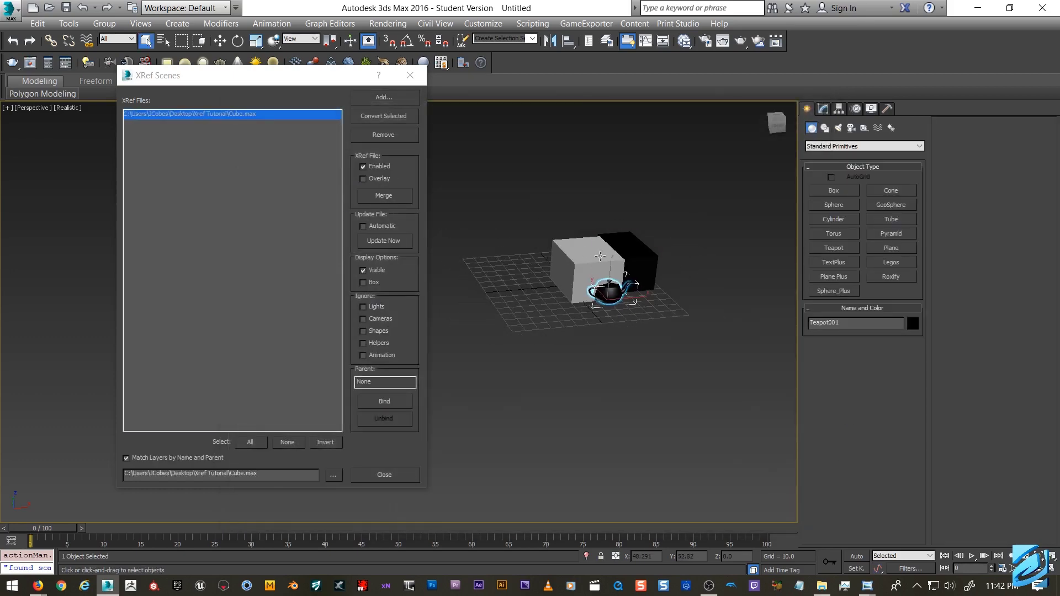
Step: Move the black box and teapot together along X, away from the referenced cube, and clear the selection
scroll(546, 301, "up", 3)
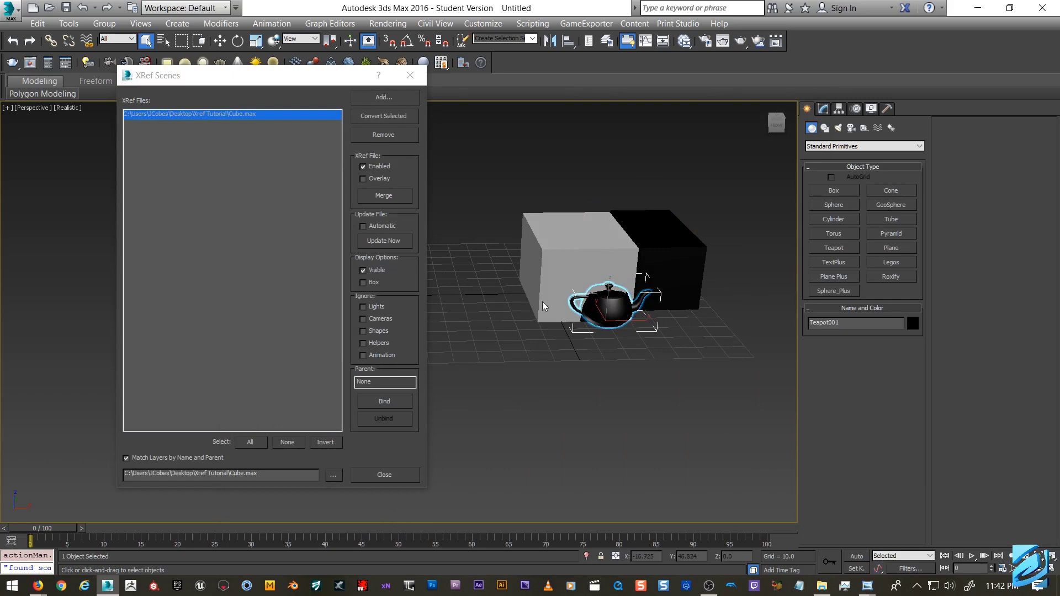
middle_click_drag(542, 301, 481, 306)
scroll(482, 307, "down", 1)
left_click_drag(469, 231, 617, 345)
key("w")
left_click_drag(576, 289, 728, 294)
left_click(626, 347)
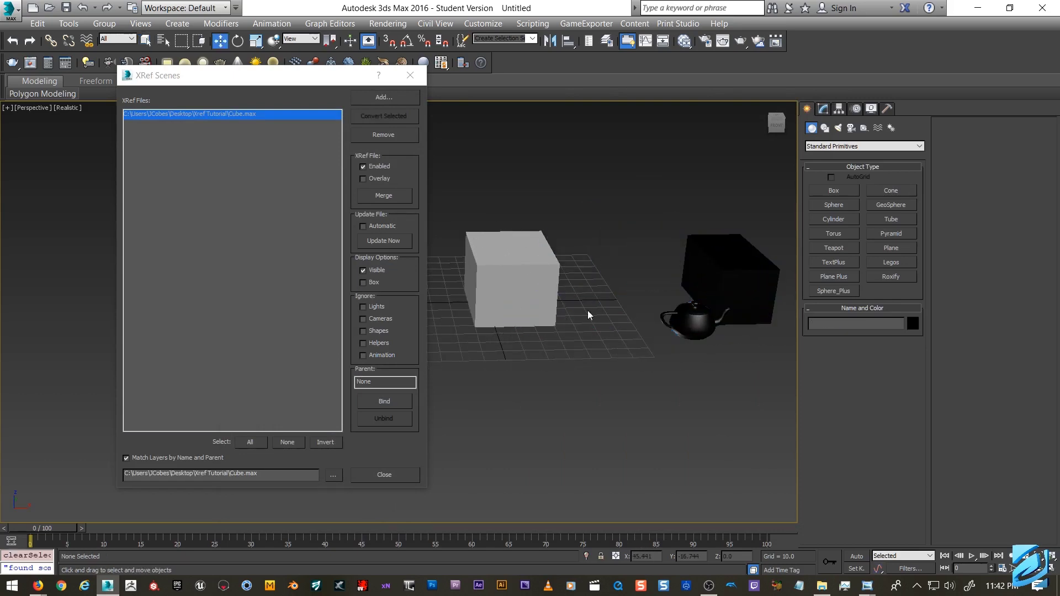
middle_click_drag(551, 307, 533, 261, "alt")
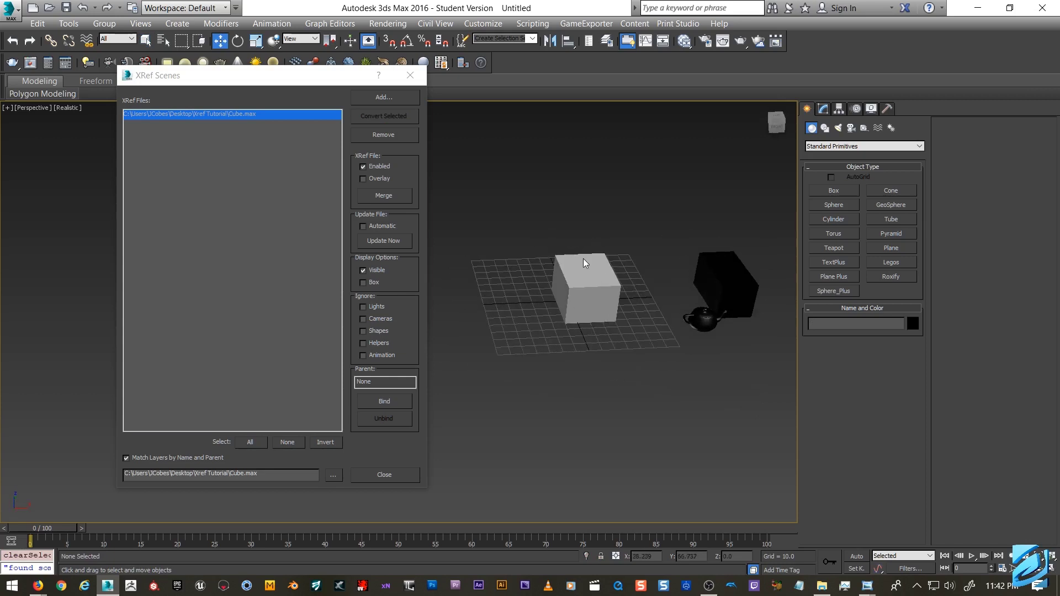
middle_click_drag(612, 267, 562, 310)
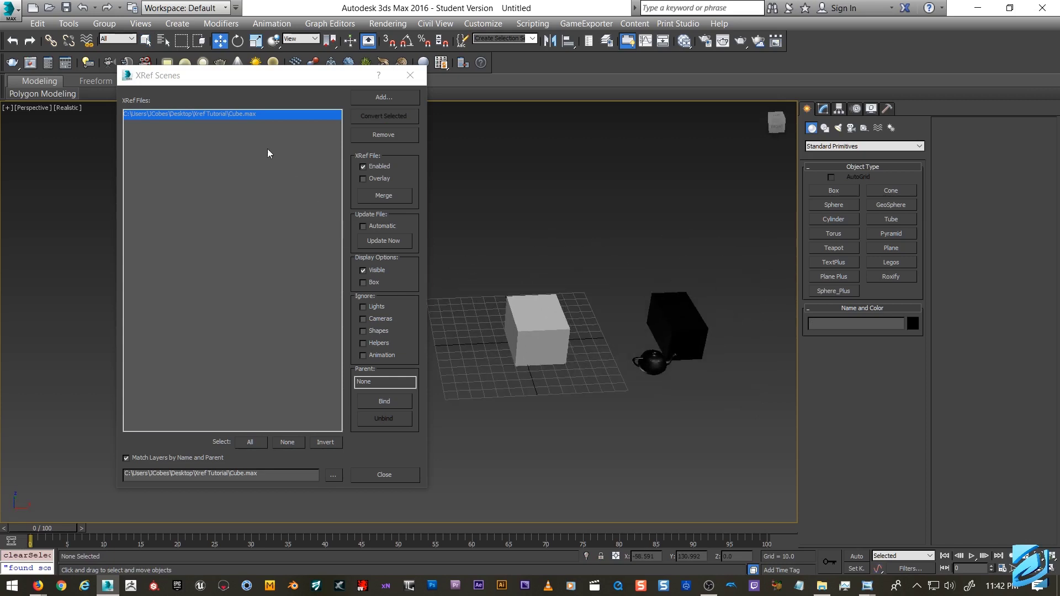
Step: Add the Cylinder file from the Xref Tutorial folder as a second XRef scene
left_click(384, 97)
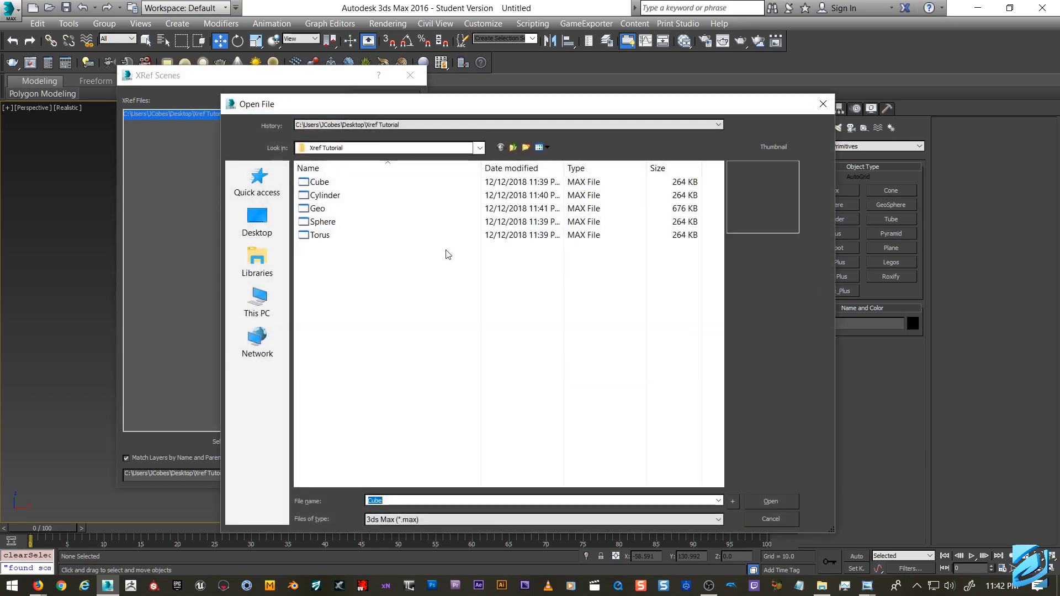
double_click(323, 199)
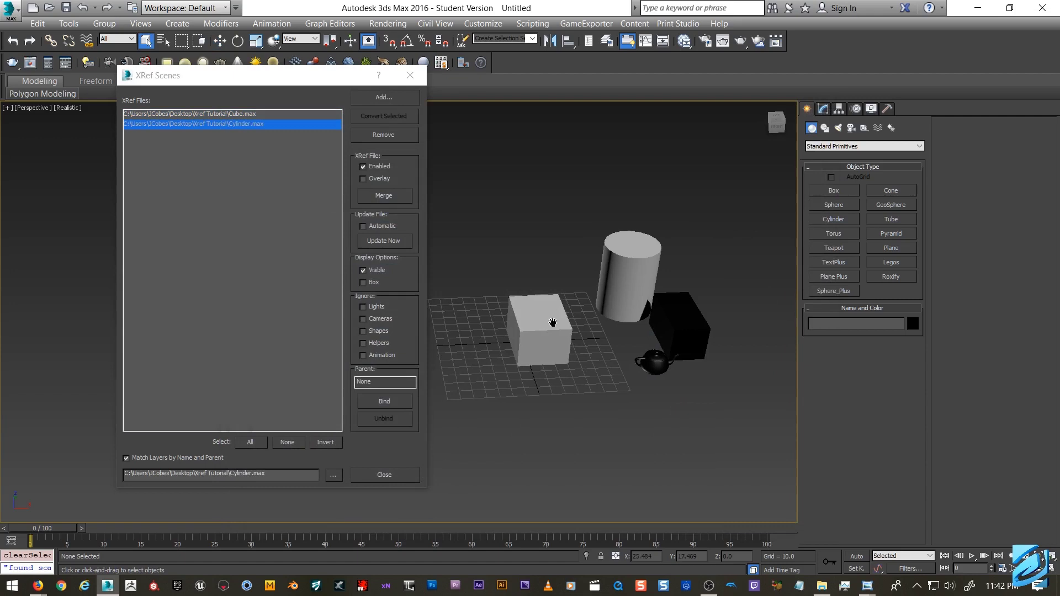
middle_click_drag(553, 322, 615, 296)
scroll(616, 297, "down", 1)
scroll(616, 296, "up", 2)
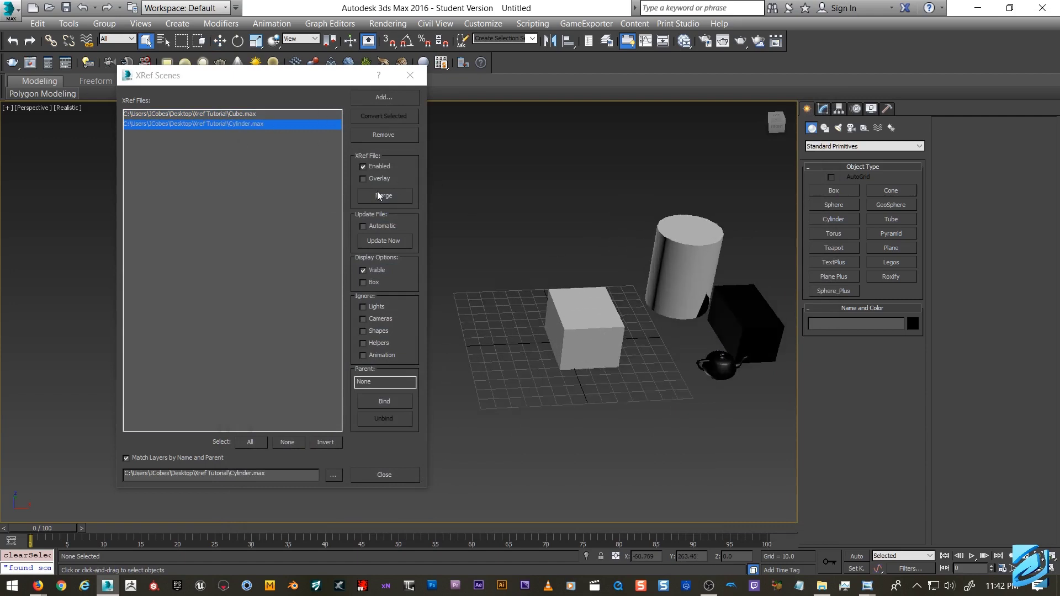
scroll(574, 274, "down", 4)
middle_click_drag(570, 269, 617, 269)
scroll(572, 284, "up", 2)
scroll(595, 273, "up", 1)
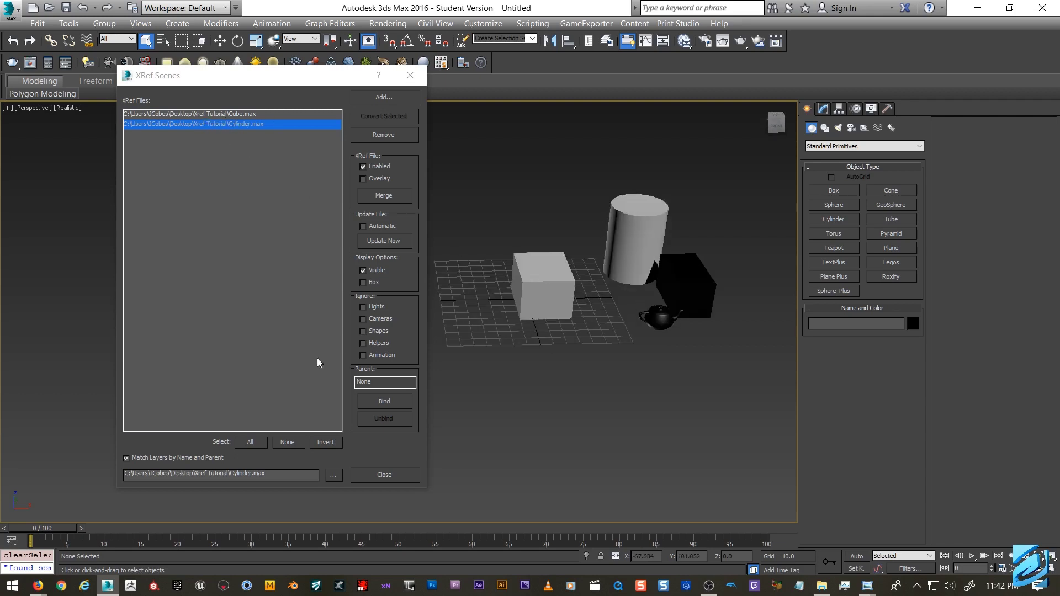
middle_click_drag(536, 276, 562, 275)
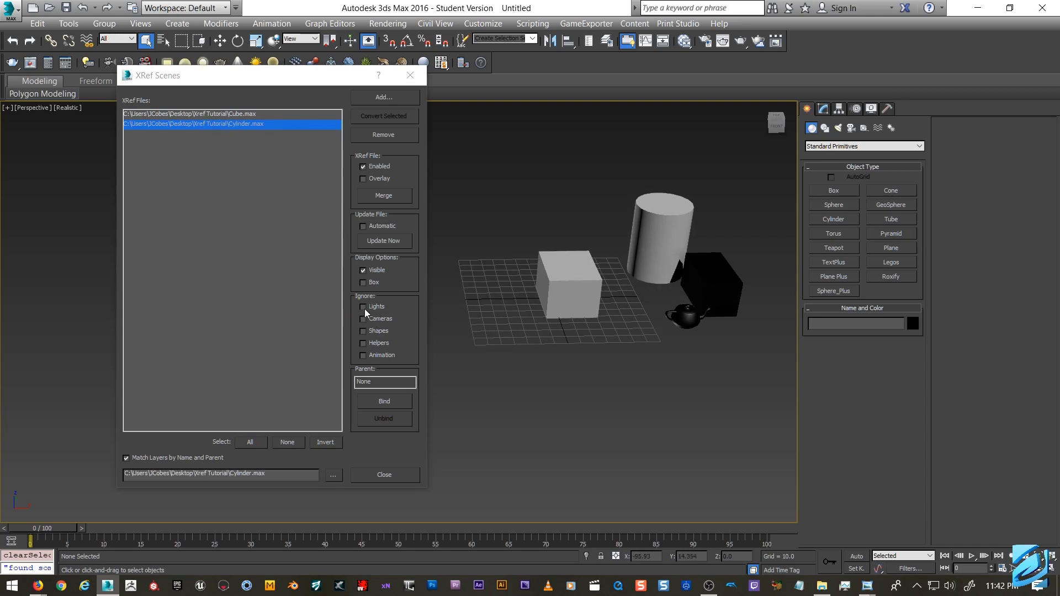
Step: Set the Cube XRef to ignore lights, cameras, shapes, helpers and animation
left_click(246, 113)
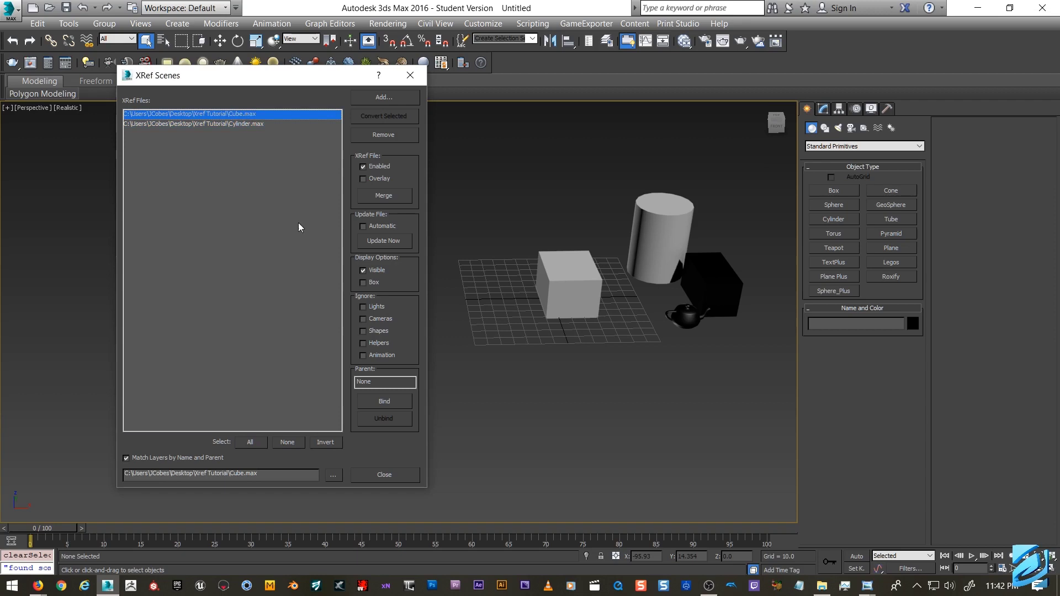
left_click(364, 307)
left_click(362, 317)
left_click(363, 343)
left_click(363, 330)
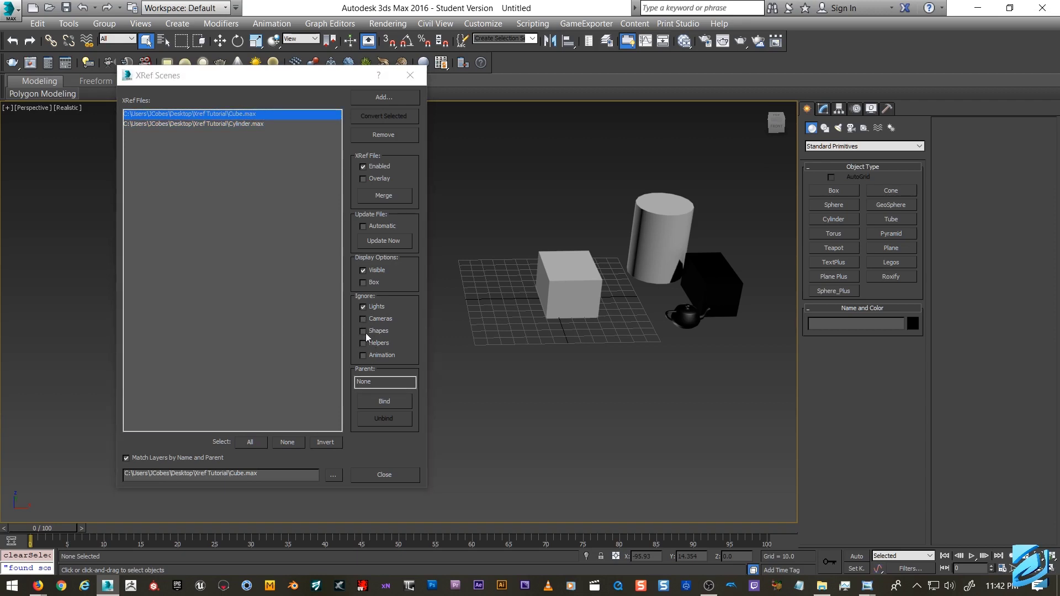
left_click(362, 319)
left_click(363, 318)
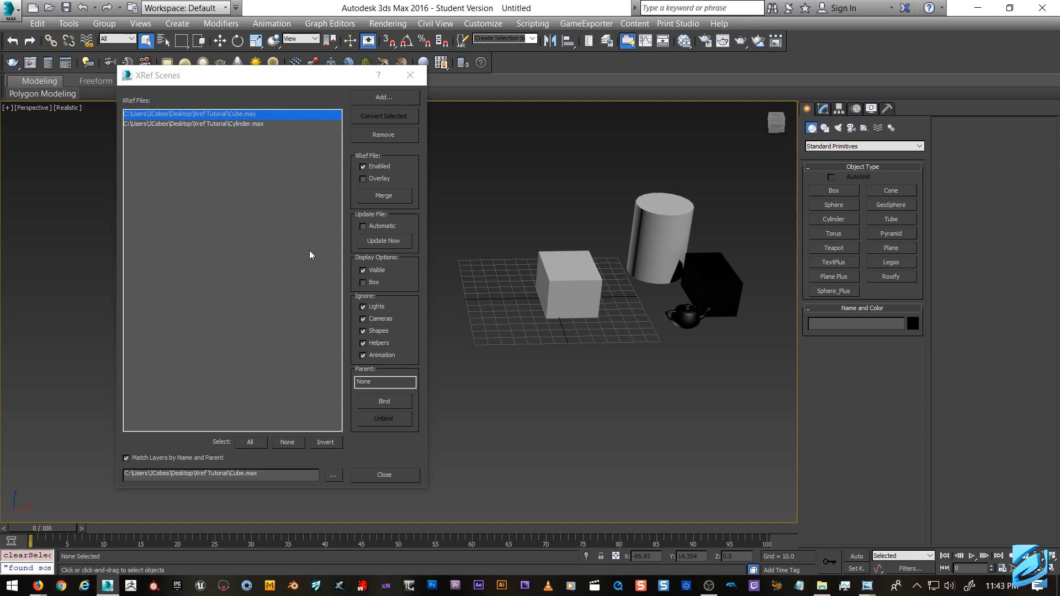
Step: Set the Cylinder XRef to ignore lights only, and return to the Cube entry
left_click(252, 118)
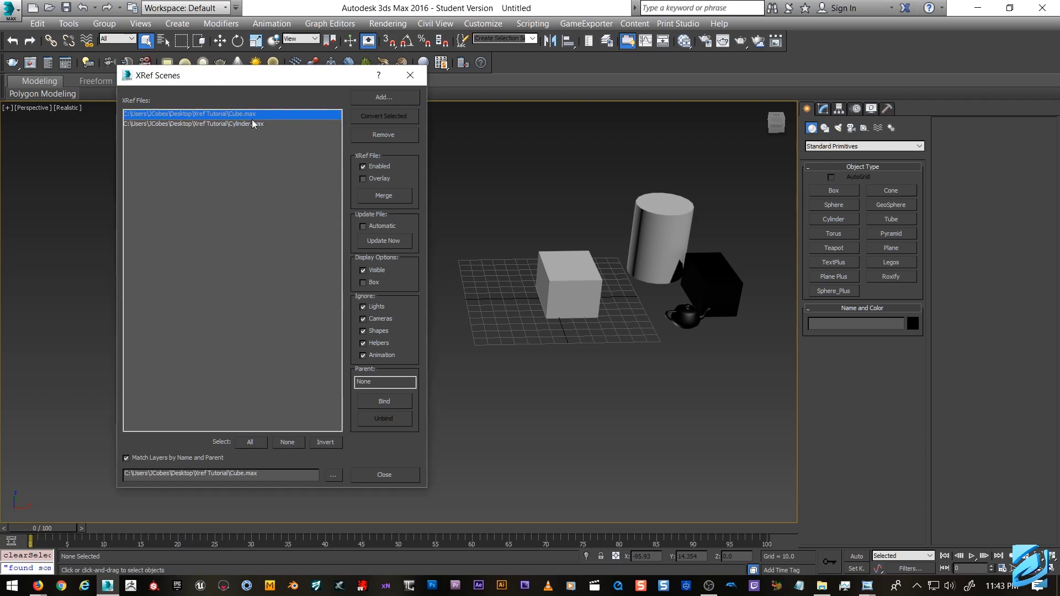
left_click(243, 123)
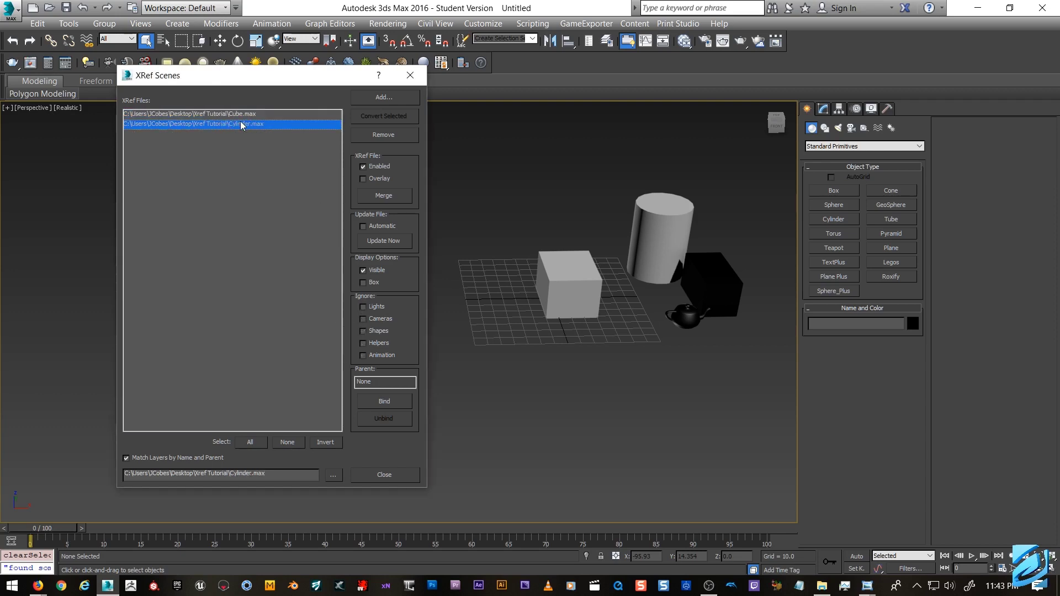
left_click(363, 306)
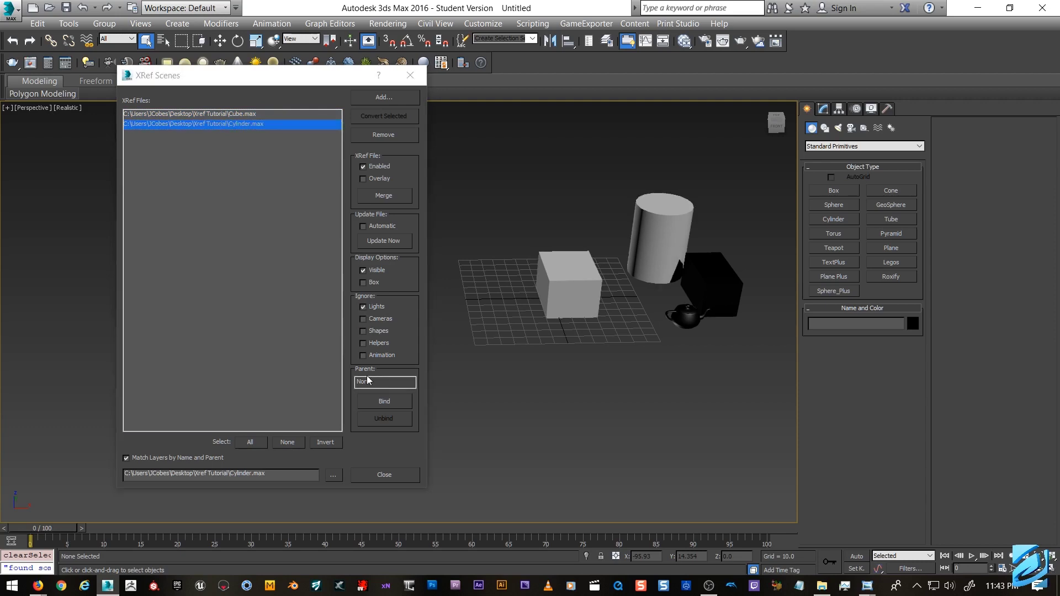
left_click(253, 117)
mouse_move(592, 292)
middle_mouse_down()
mouse_move(600, 313)
mouse_move(609, 288)
middle_mouse_up()
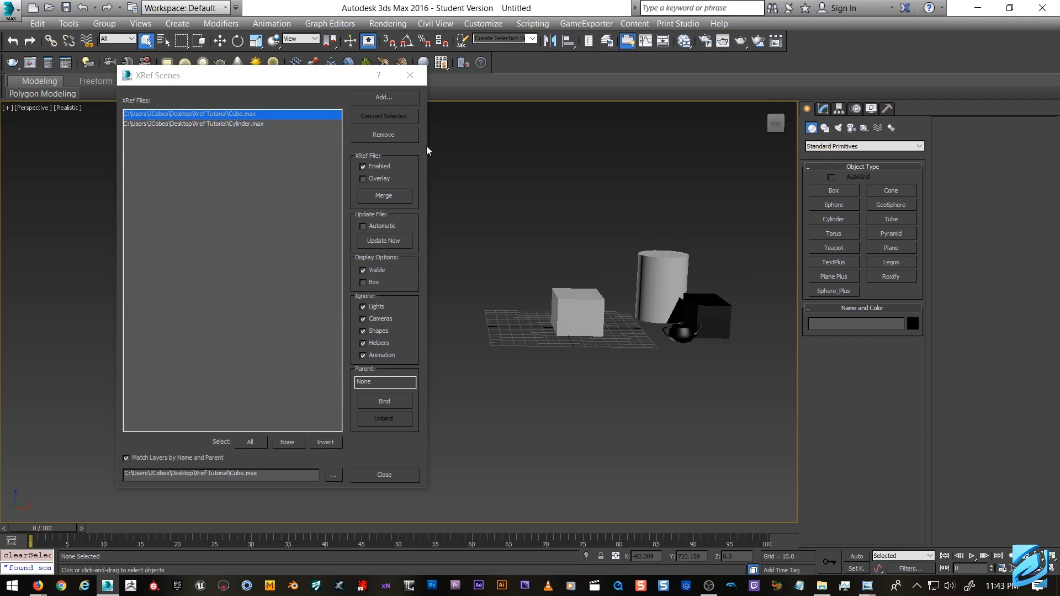
Step: Disable the Cube XRef and enable it again
left_click(243, 117)
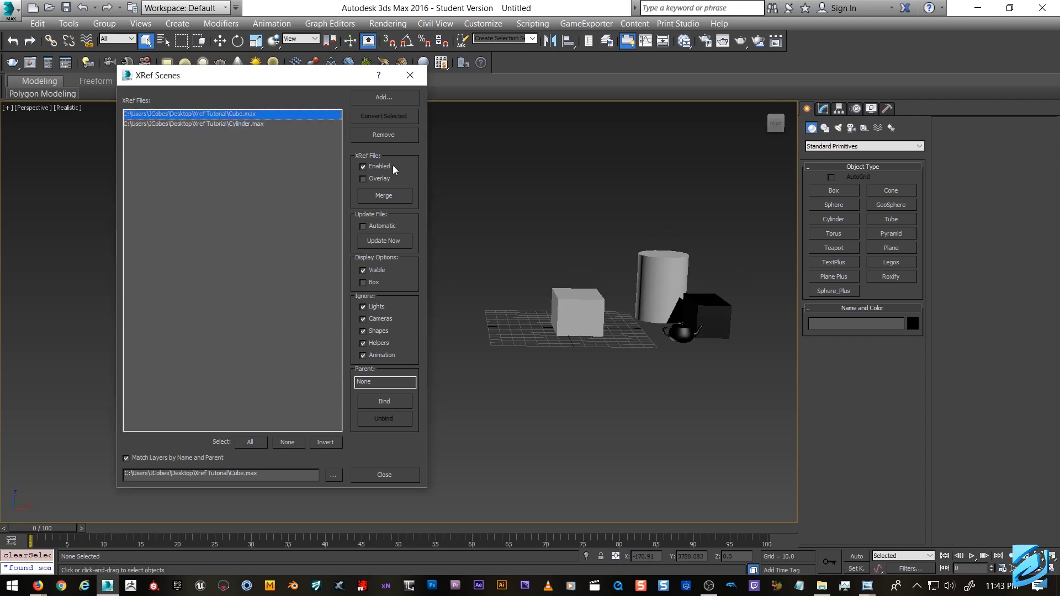
left_click(373, 165)
left_click(373, 165)
left_click(372, 165)
left_click(252, 125)
left_click(233, 115)
left_click(244, 124)
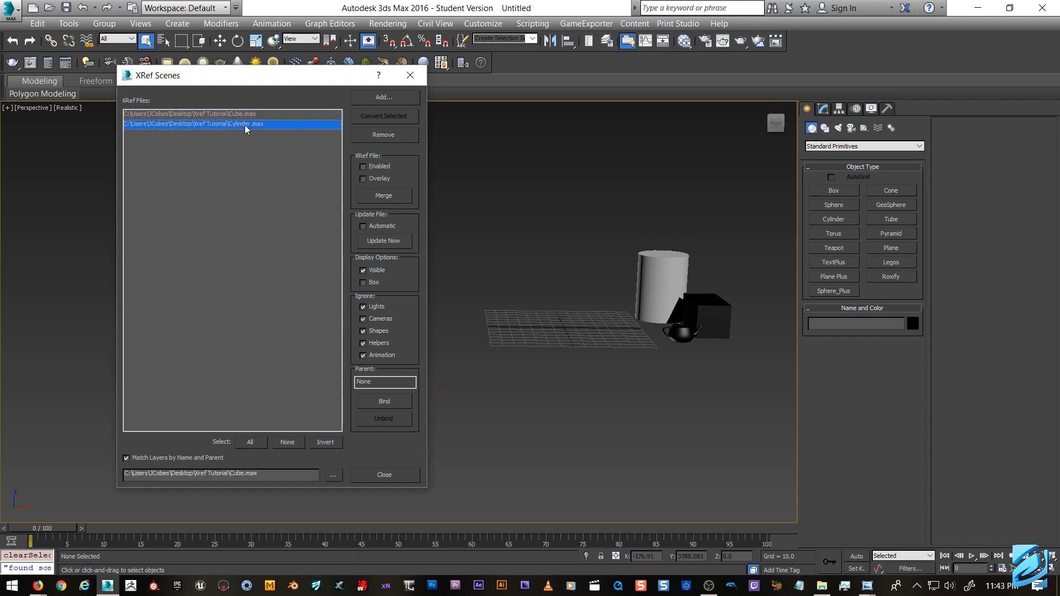
left_click(235, 112)
left_click(362, 165)
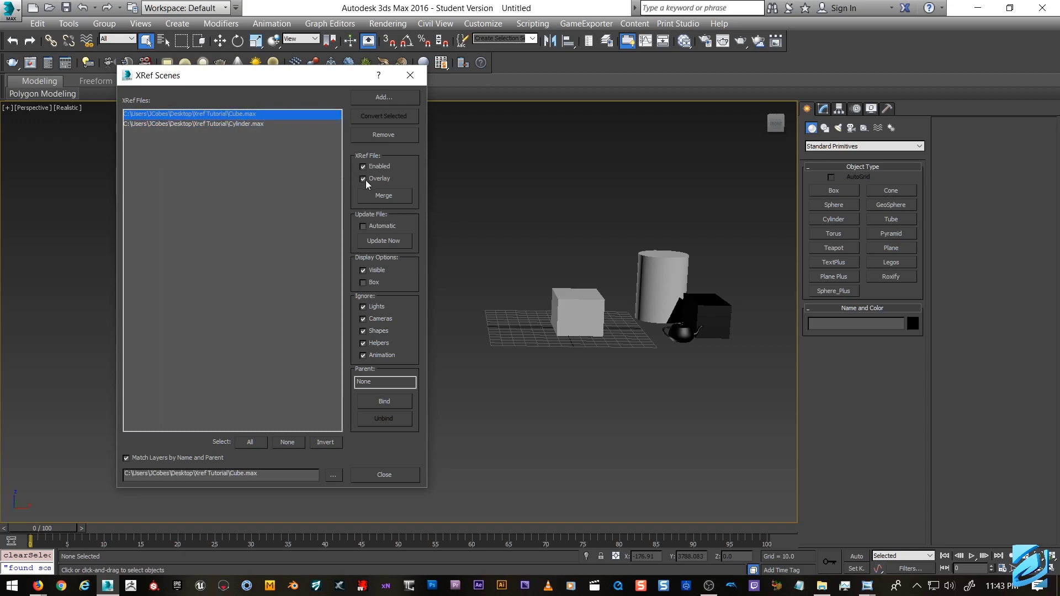
Step: Compare the Overlay setting of the two XRefs and turn Overlay back off for the Cube XRef
left_click(564, 270)
left_click(254, 127)
left_click(257, 115)
left_click(363, 178)
left_click(566, 300)
Step: Turn on automatic updating for the Cylinder XRef, leaving it off for the Cube XRef
left_click(208, 116)
left_click(376, 227)
left_click(253, 126)
left_click(262, 116)
left_click(263, 123)
left_click(256, 115)
left_click(256, 127)
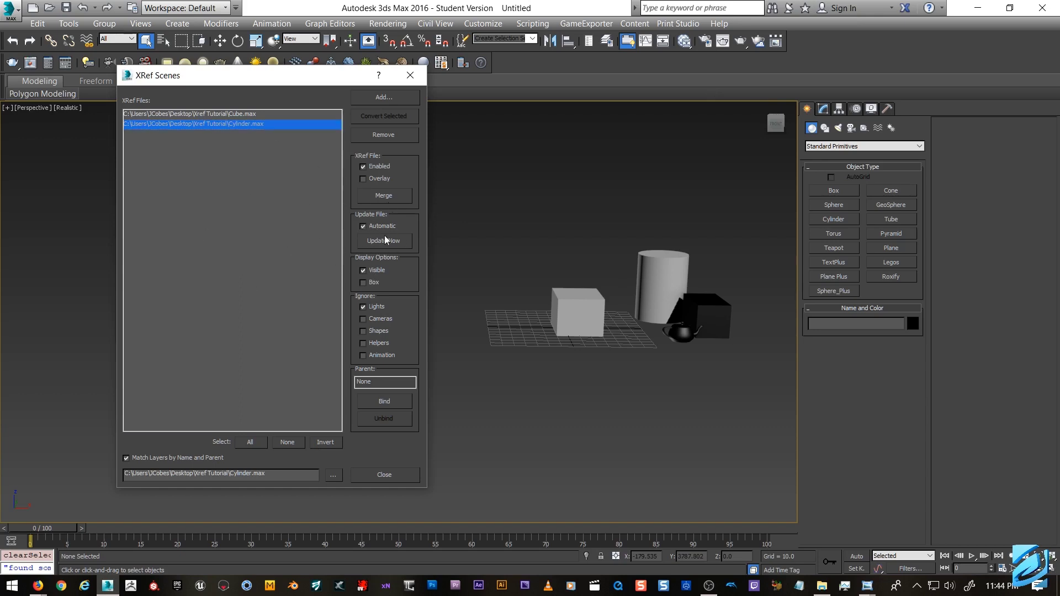
left_click(259, 115)
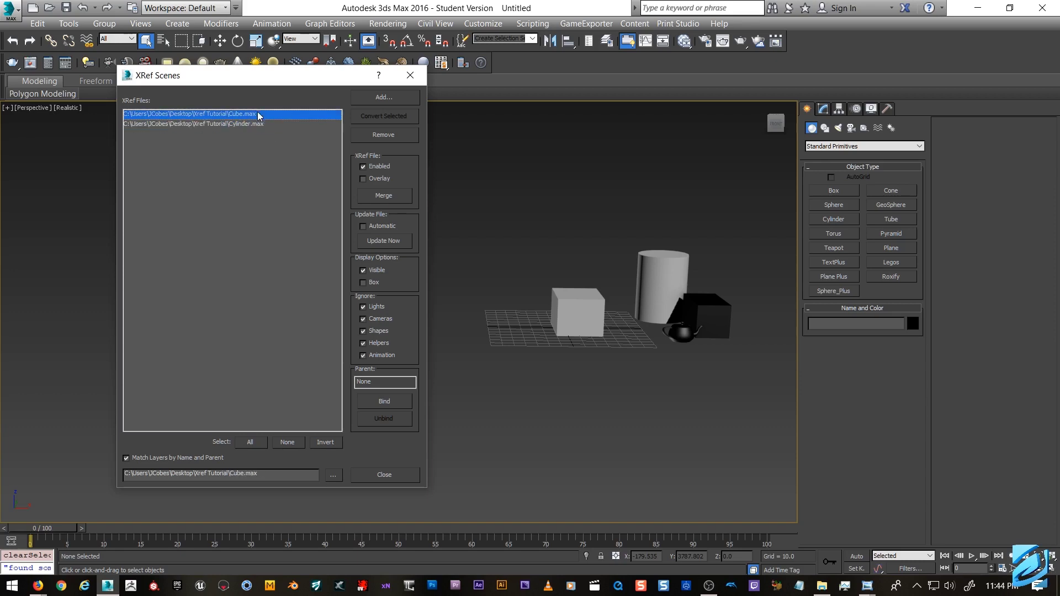
left_click(256, 126)
left_click(377, 227)
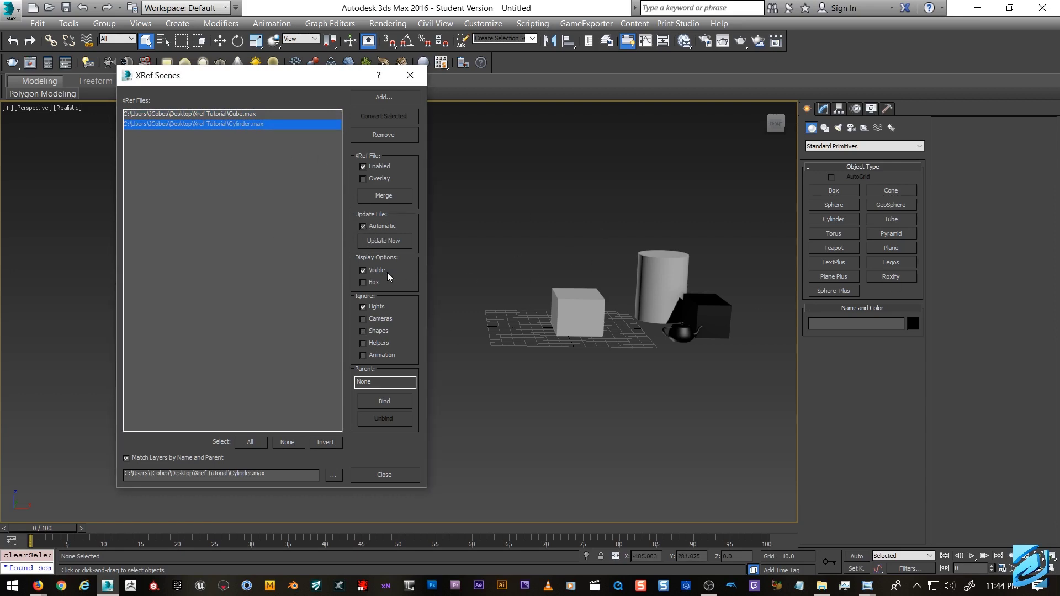
Step: Toggle the Cylinder XRef's visibility off and on, leaving it visible
left_click(369, 271)
left_click(370, 272)
left_click(370, 271)
left_click(370, 272)
left_click(370, 271)
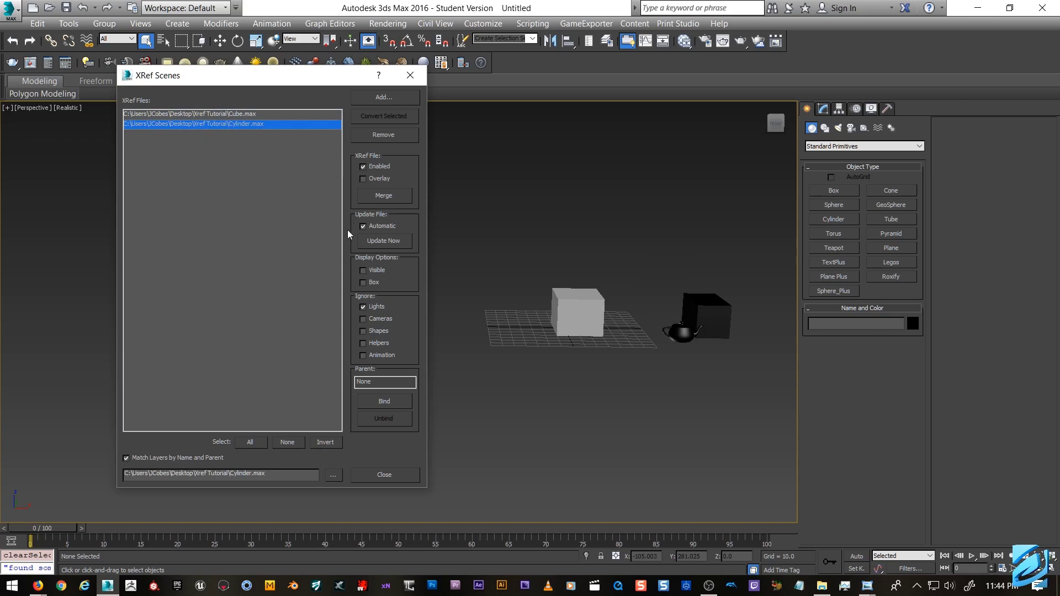
left_click(366, 270)
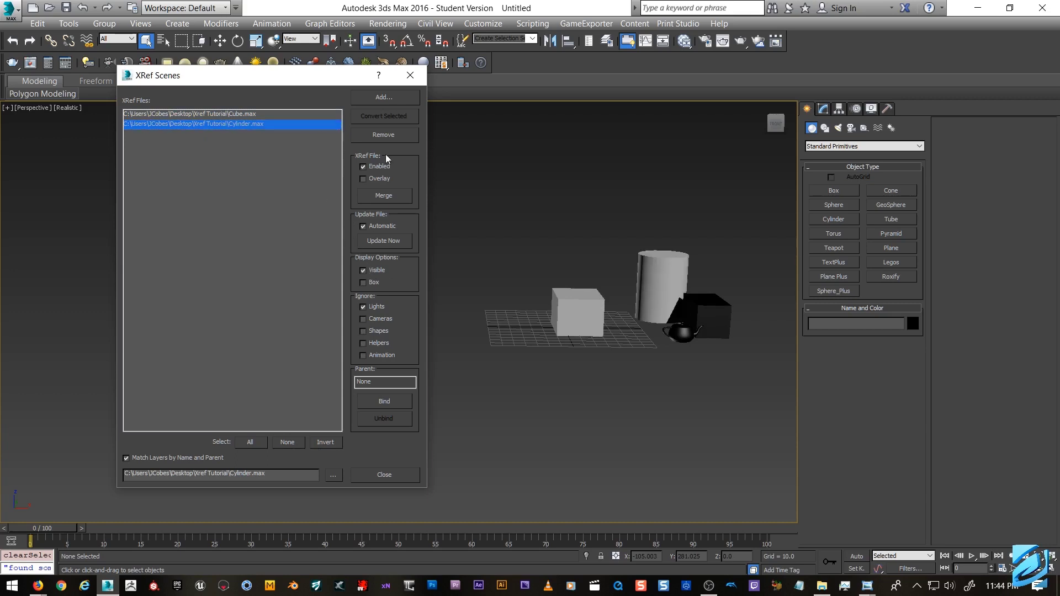
Step: Display the Cylinder XRef as a bounding box and restore its normal display
left_click(363, 283)
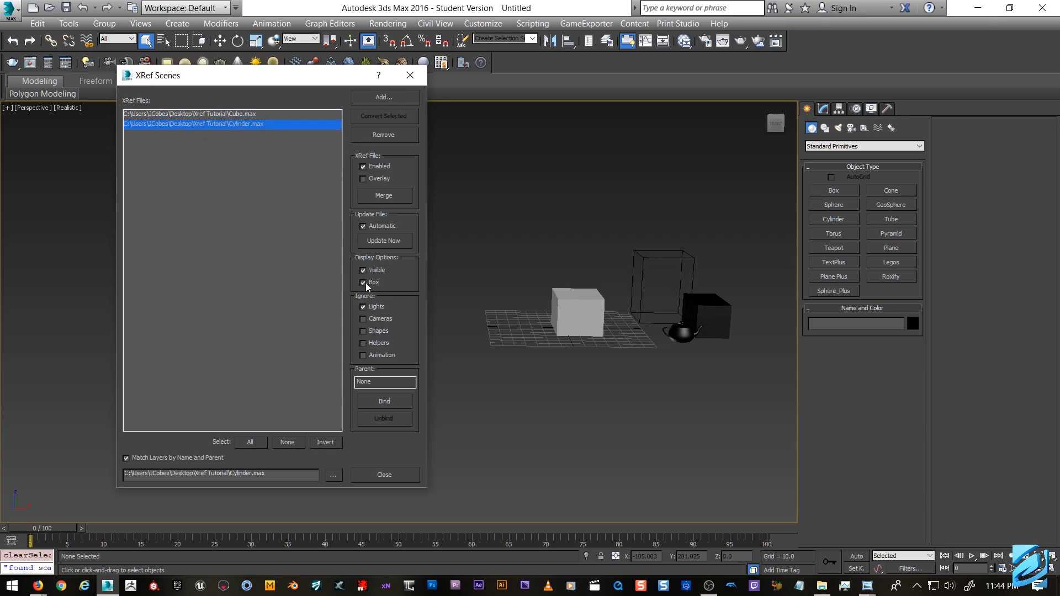
middle_click_drag(739, 291, 740, 290, "alt")
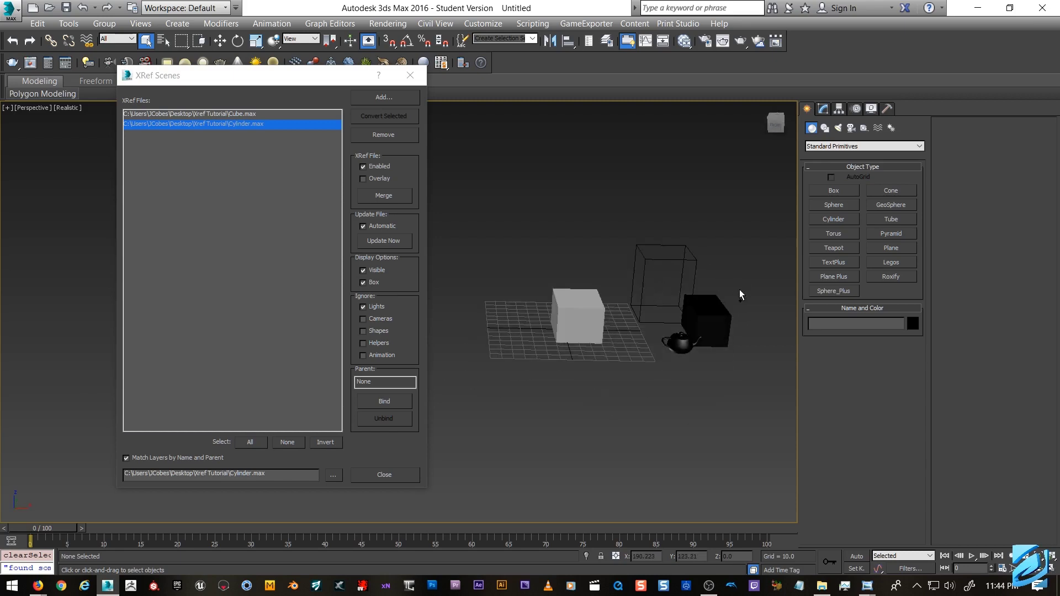
left_click(383, 282)
Step: Hide the Cylinder XRef in the viewport and select the Cube entry
left_click(373, 270)
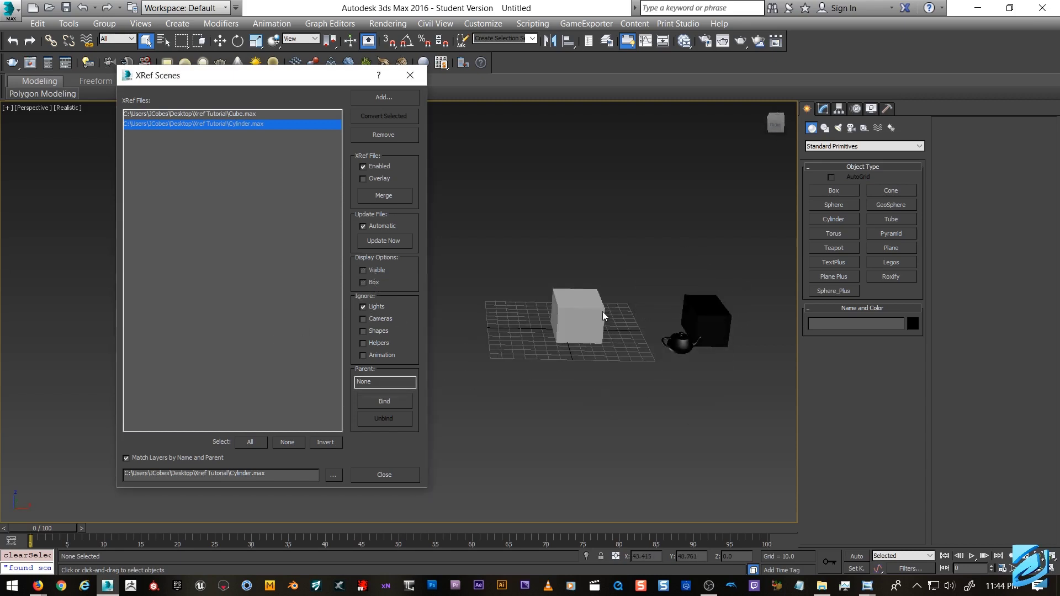
scroll(574, 307, "down", 2)
left_click(260, 115)
middle_click_drag(577, 282, 581, 284)
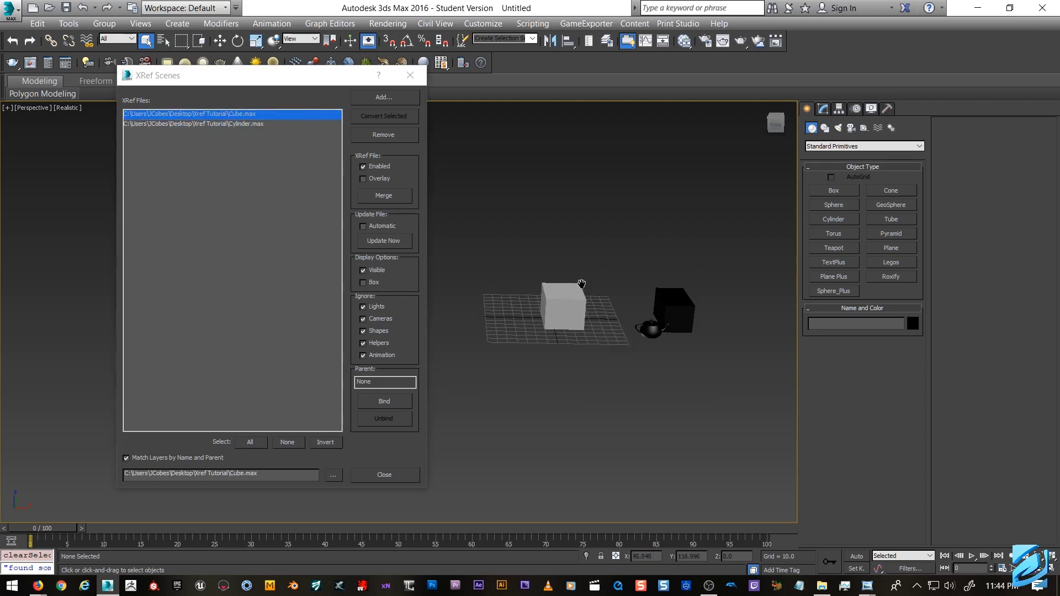
scroll(611, 300, "down", 2)
Step: Move the XRef Scenes dialog aside and create a Dummy helper enclosing the referenced cube
left_click_drag(207, 77, 105, 134)
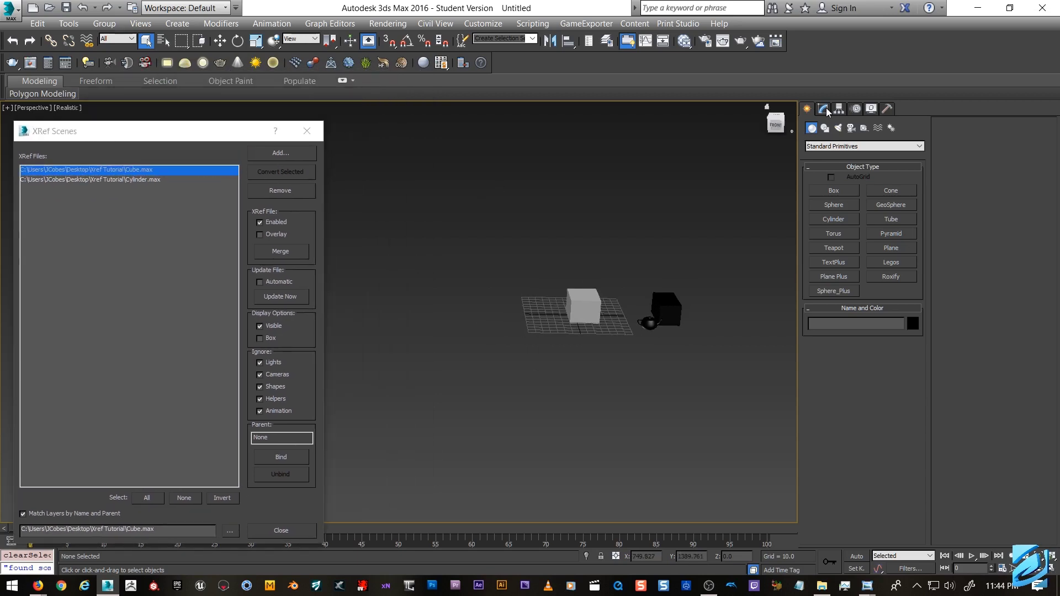
left_click(864, 130)
left_click(833, 191)
middle_click_drag(530, 308, 512, 307)
left_click_drag(545, 314, 582, 304)
key("w")
middle_click_drag(581, 306, 604, 323)
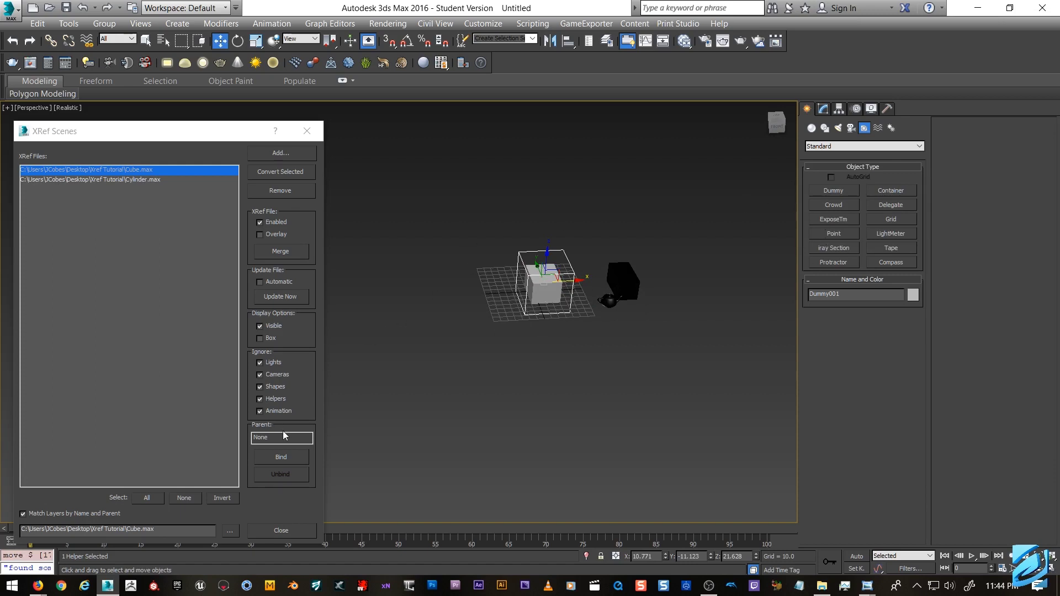
Step: Bind the Cube XRef to the black box as its parent
left_click(158, 180)
left_click(160, 170)
left_click(279, 457)
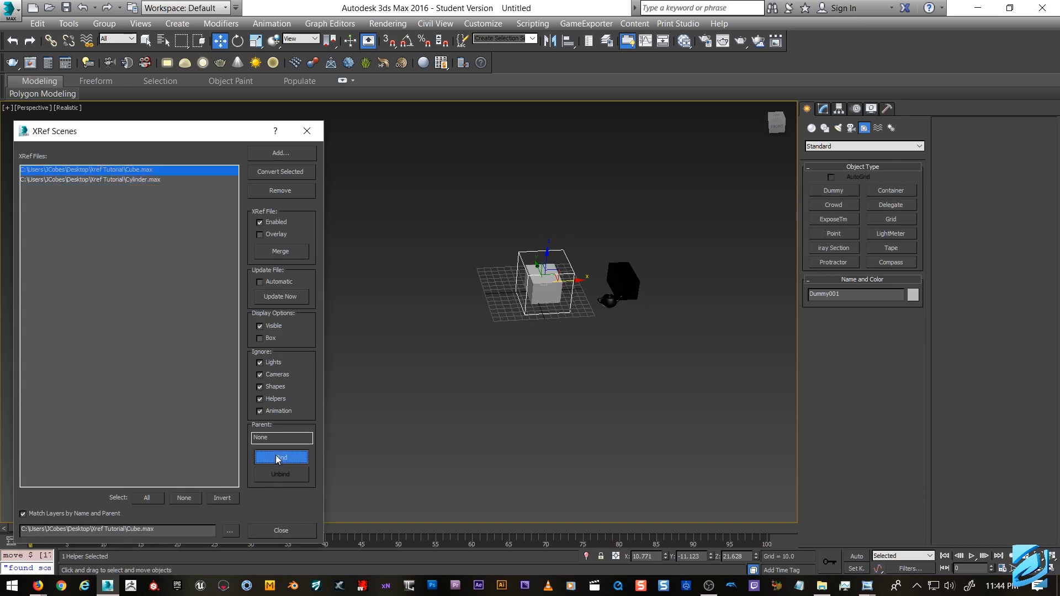
left_click(619, 274)
left_click(621, 279)
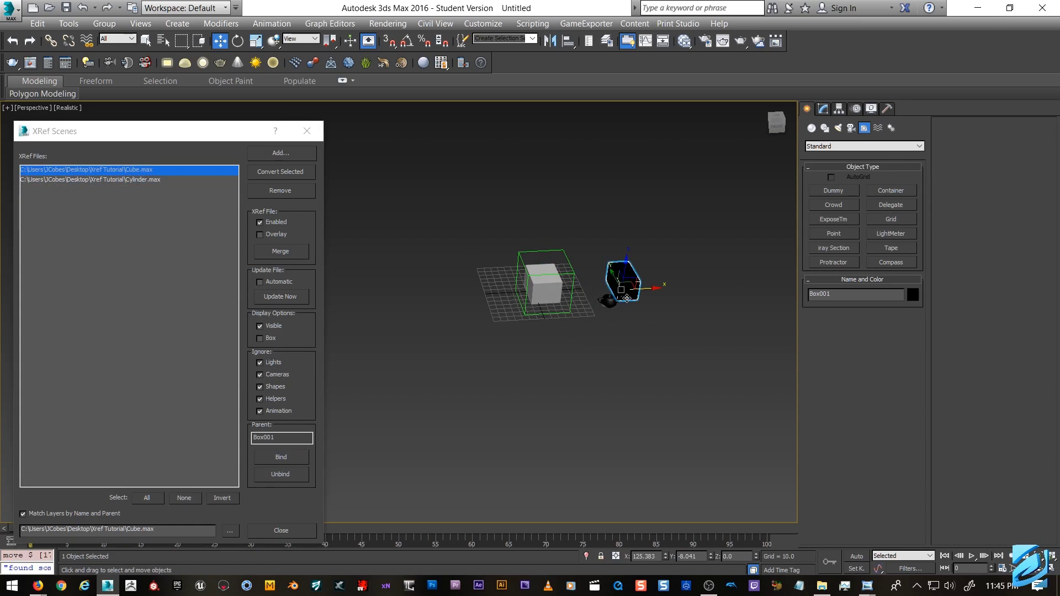
Step: Try moving the black box along X with the Cube XRef bound to it, and undo the move
left_click_drag(642, 287, 621, 301)
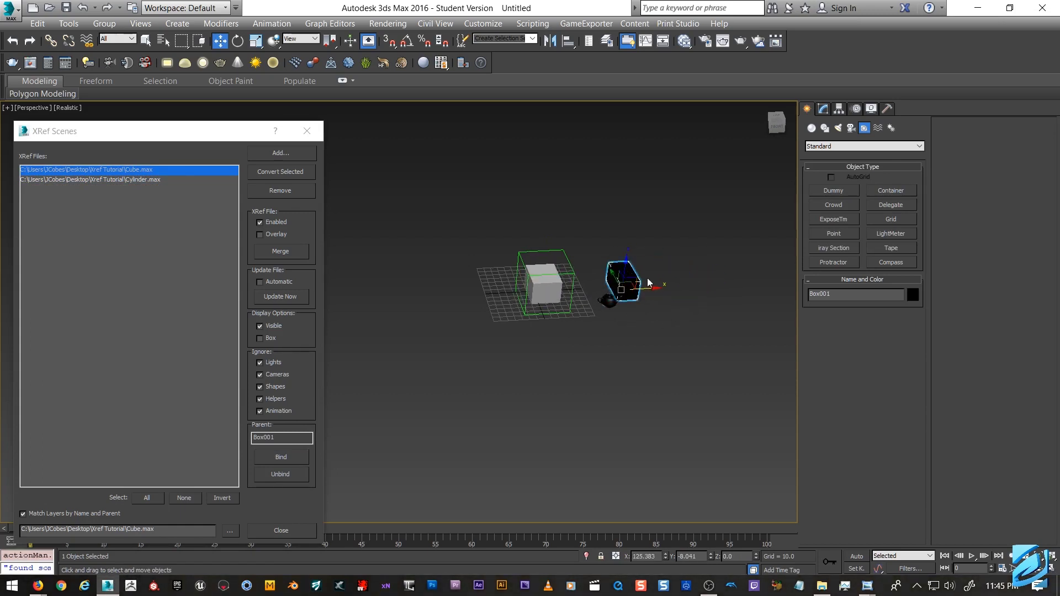
middle_click_drag(489, 302, 535, 308)
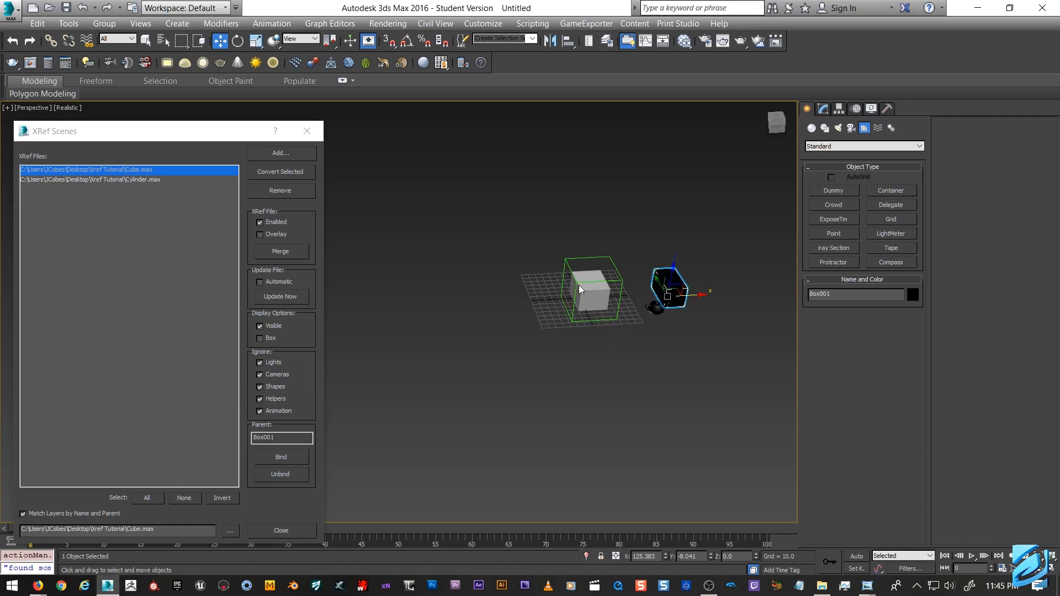
left_click_drag(692, 299, 761, 293)
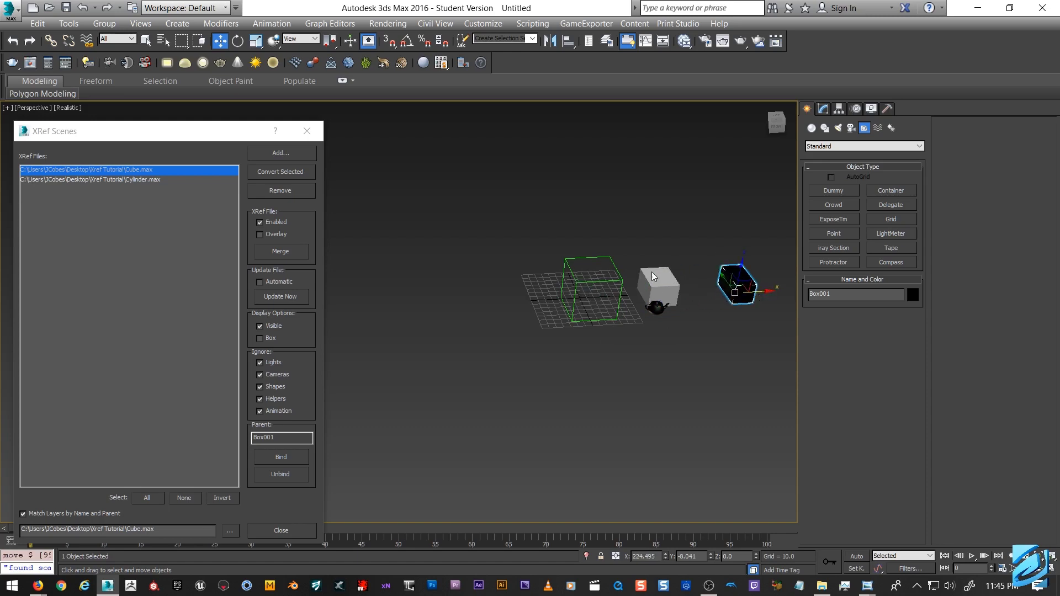
key("ctrl+z")
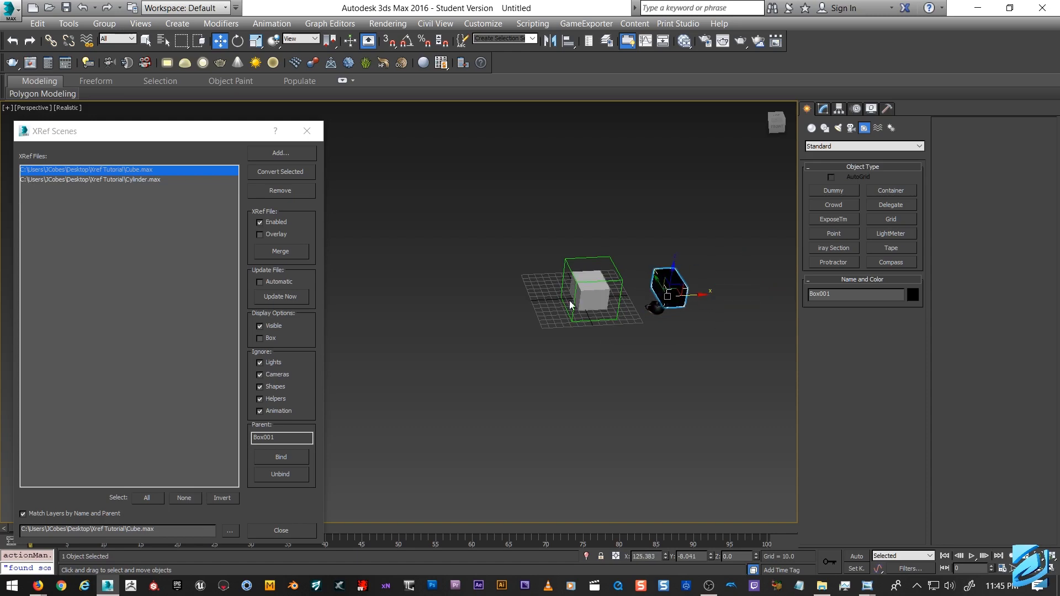
Step: Unbind the Cube XRef from the black box and clear the viewport selection
left_click(669, 287)
left_click(289, 472)
left_click_drag(221, 131, 370, 128)
left_click(561, 243)
left_click(574, 382)
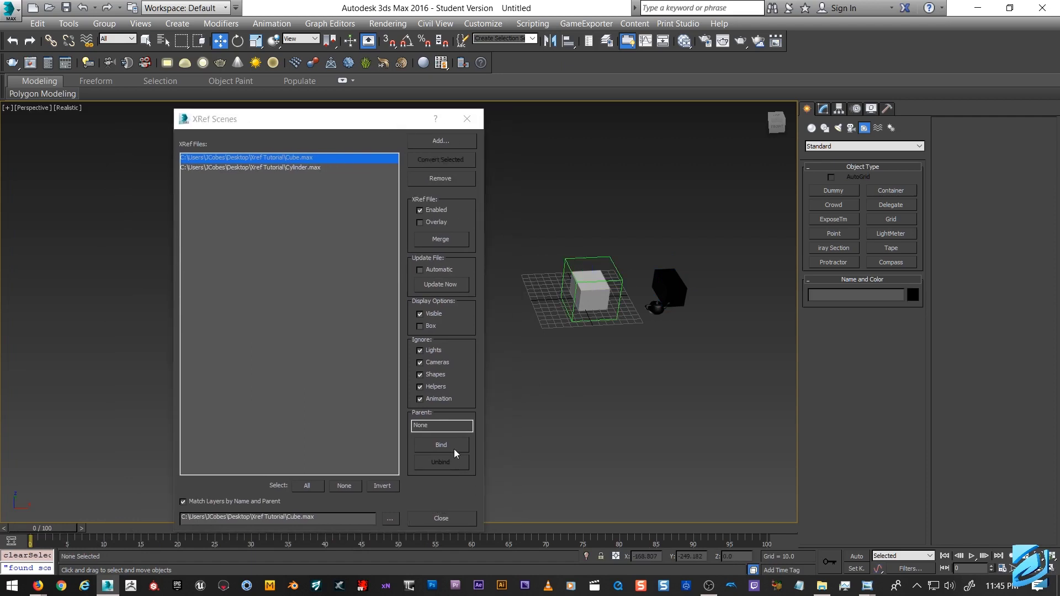
Step: Bind the Cube XRef to the Dummy helper around it and select the helper
left_click(454, 448)
left_click(597, 257)
left_click(619, 288)
Step: Try moving and scaling the Dummy helper with the Cube XRef bound to it, and clear the selection
left_click_drag(605, 276, 567, 248)
key("r")
left_click_drag(587, 283, 640, 278)
key("e")
key("w")
left_click(614, 212)
Step: Unbind the Cube XRef from the Dummy helper, rebind it to the helper, and unbind it again
left_click_drag(320, 125, 208, 113)
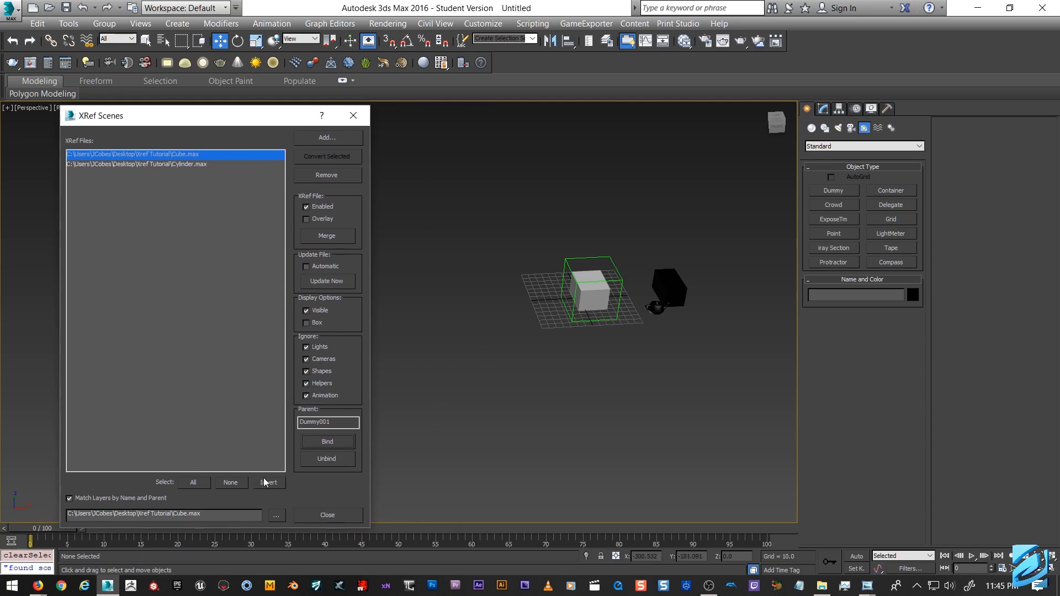
left_click(337, 459)
left_click(180, 163)
left_click(175, 155)
left_click(333, 441)
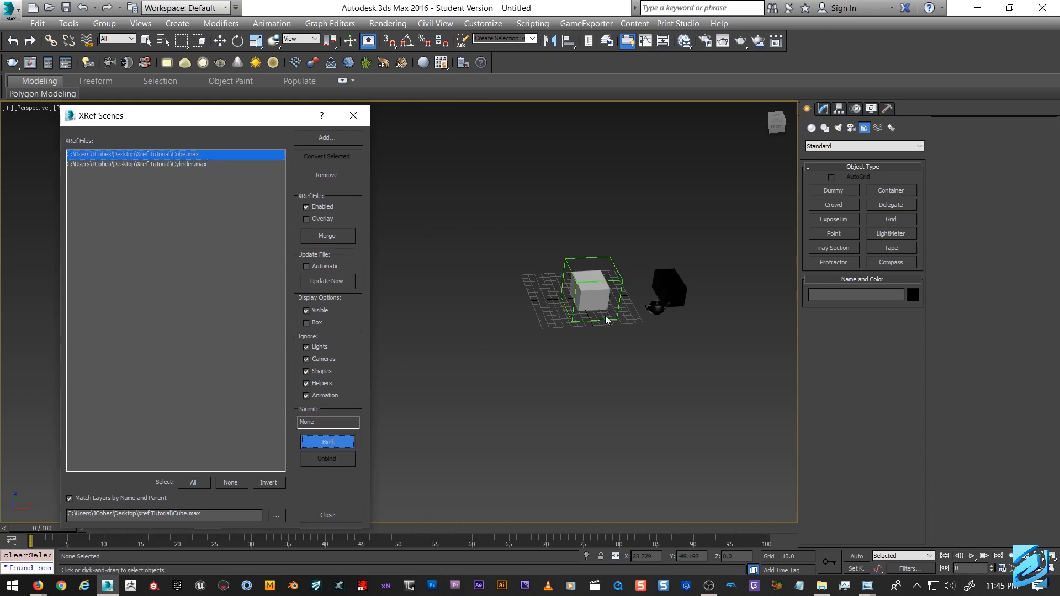
left_click(621, 283)
left_click(338, 458)
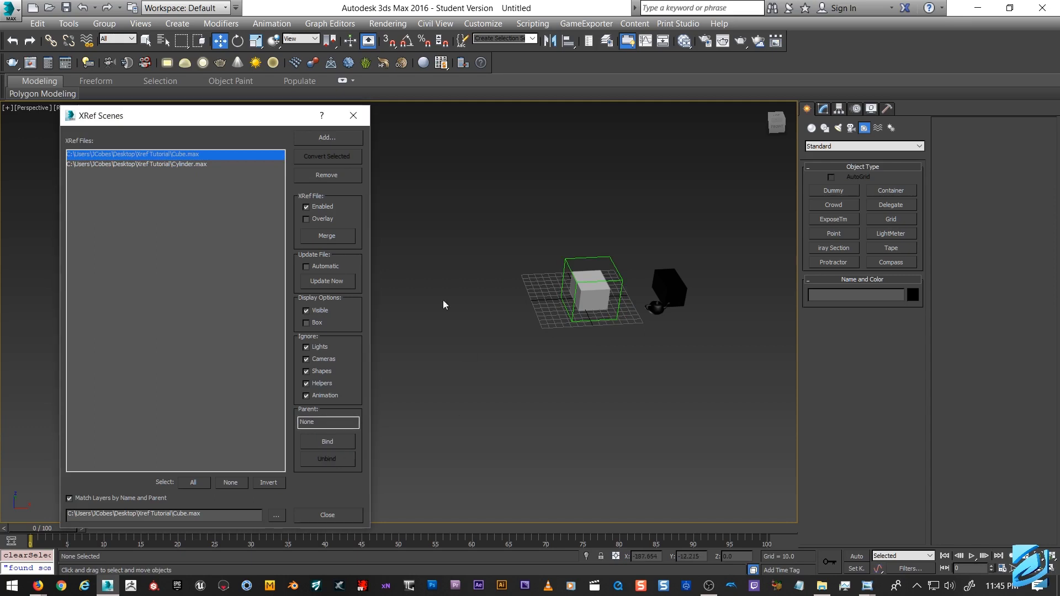
left_click_drag(214, 126, 345, 98)
left_click(301, 146)
left_click(306, 137)
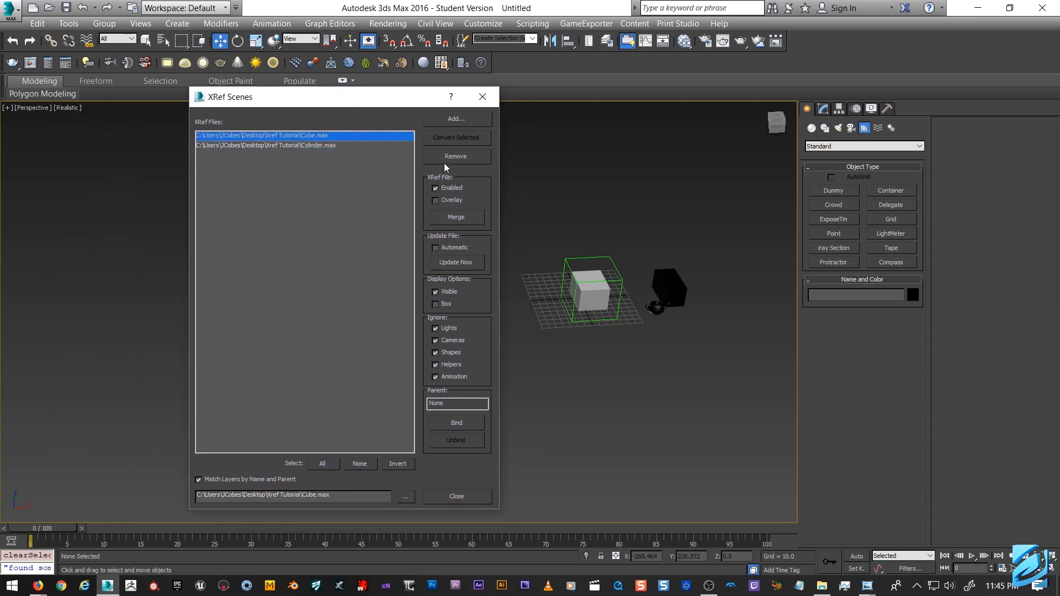
left_click(310, 145)
left_click(317, 137)
left_click_drag(381, 98, 311, 113)
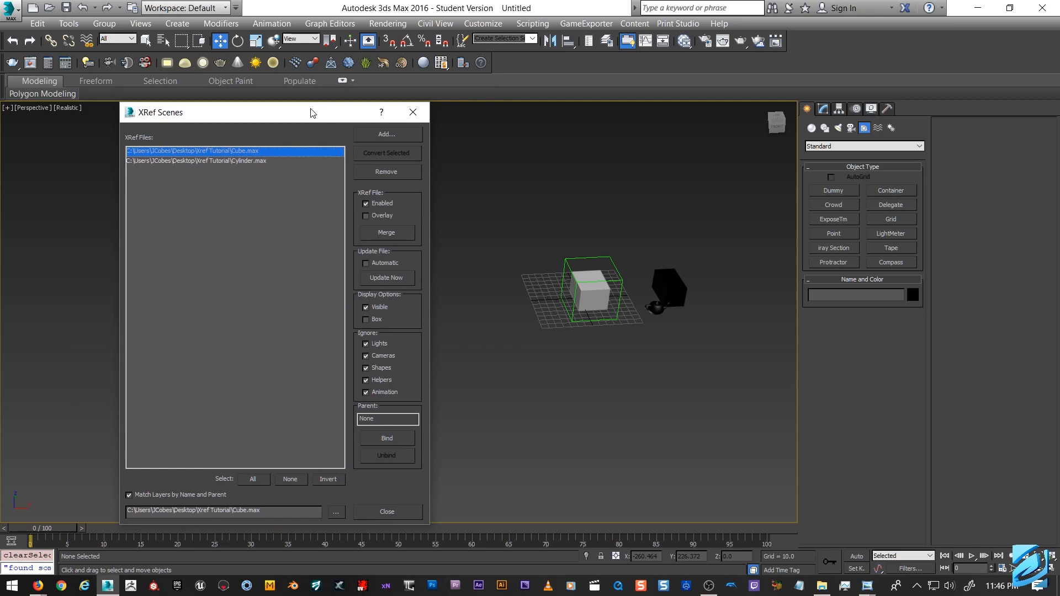
left_click_drag(311, 114, 313, 112)
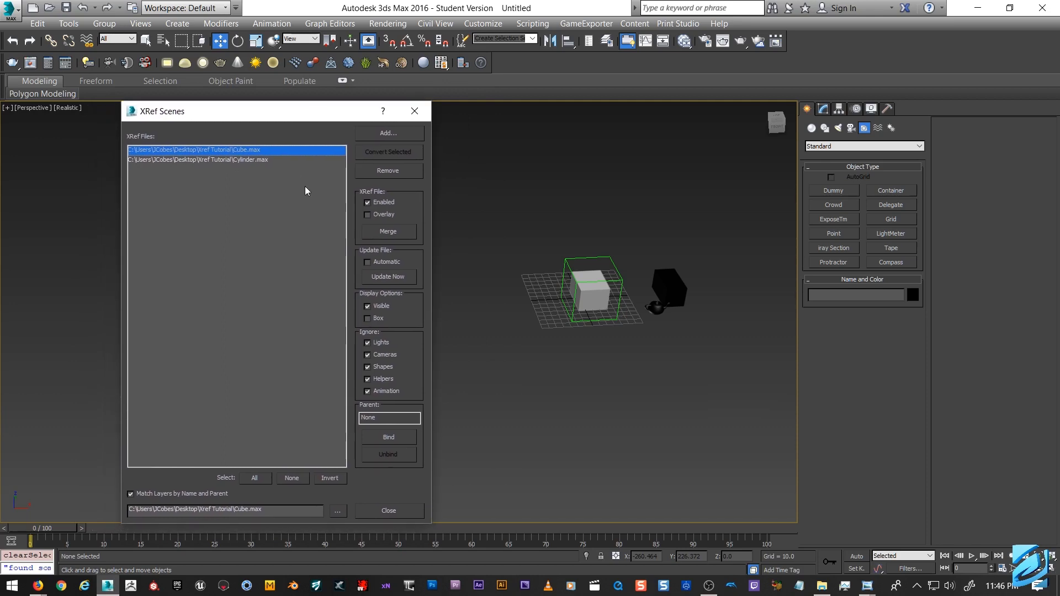
left_click(269, 161)
left_click(260, 151)
left_click(263, 160)
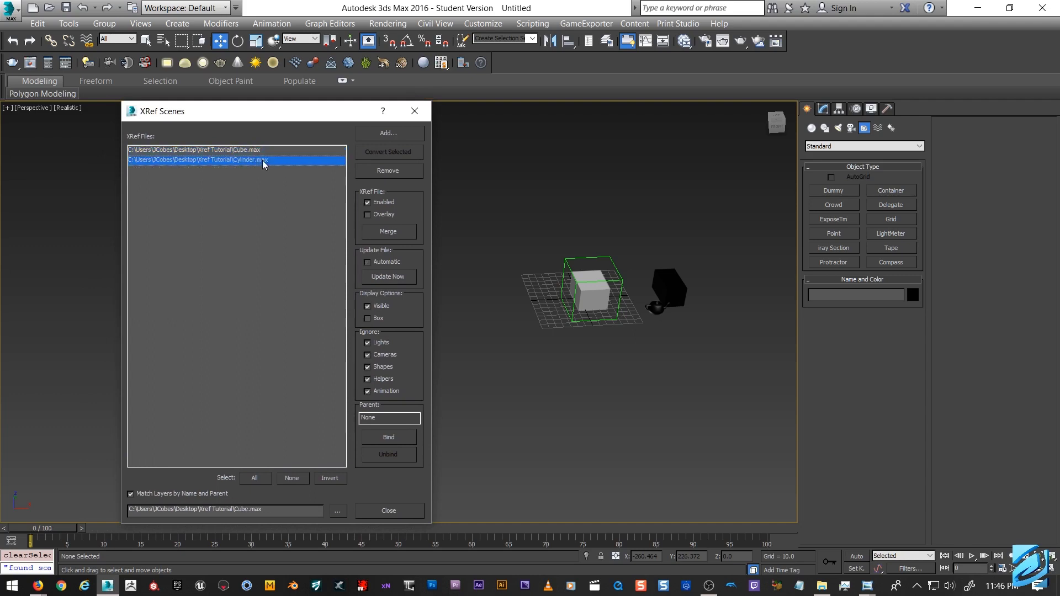
Step: Merge the Cube XRef file into the current scene
left_click(267, 150)
left_click(389, 234)
left_click(565, 348)
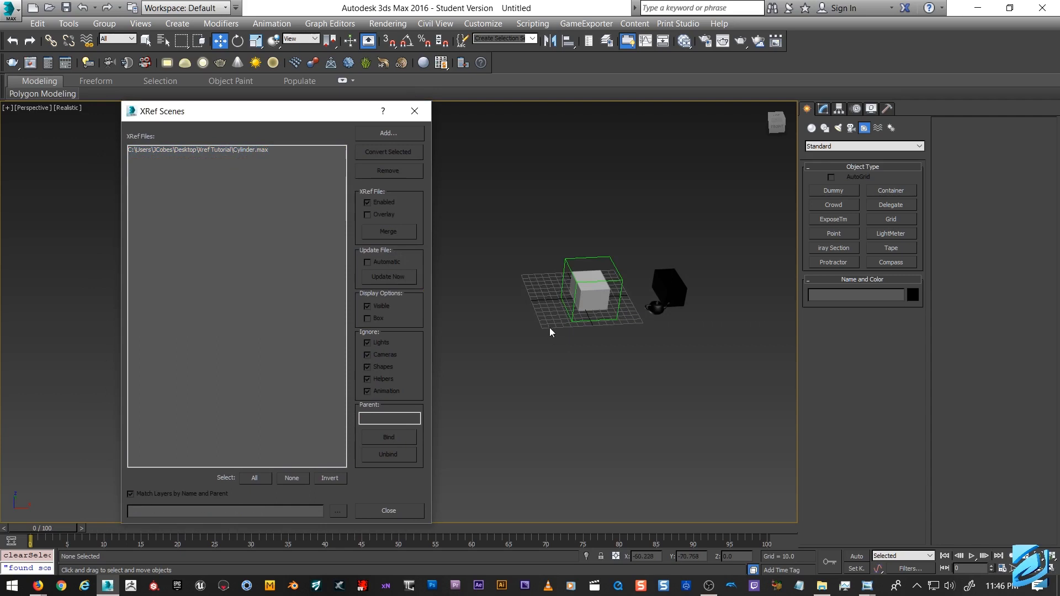
Step: Remove the Dummy helper around the merged cube from view, and select the cube
left_click(616, 273)
right_click(616, 272)
left_click(628, 229)
left_click(595, 299)
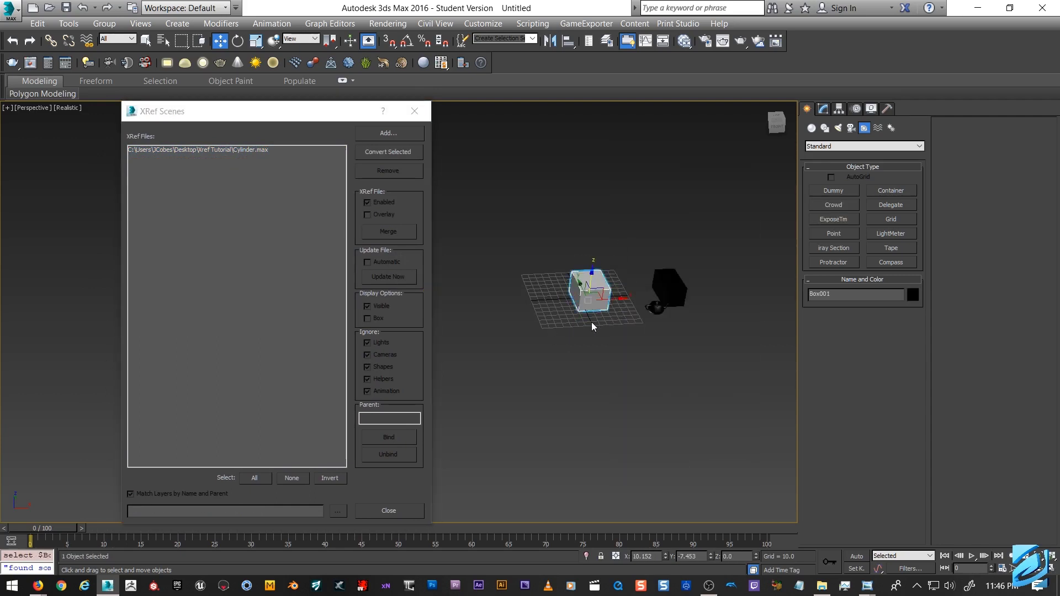
Step: Try moving the merged cube in the viewport, and undo the moves
left_click_drag(602, 298, 593, 264)
key("ctrl+z")
key("ctrl+z")
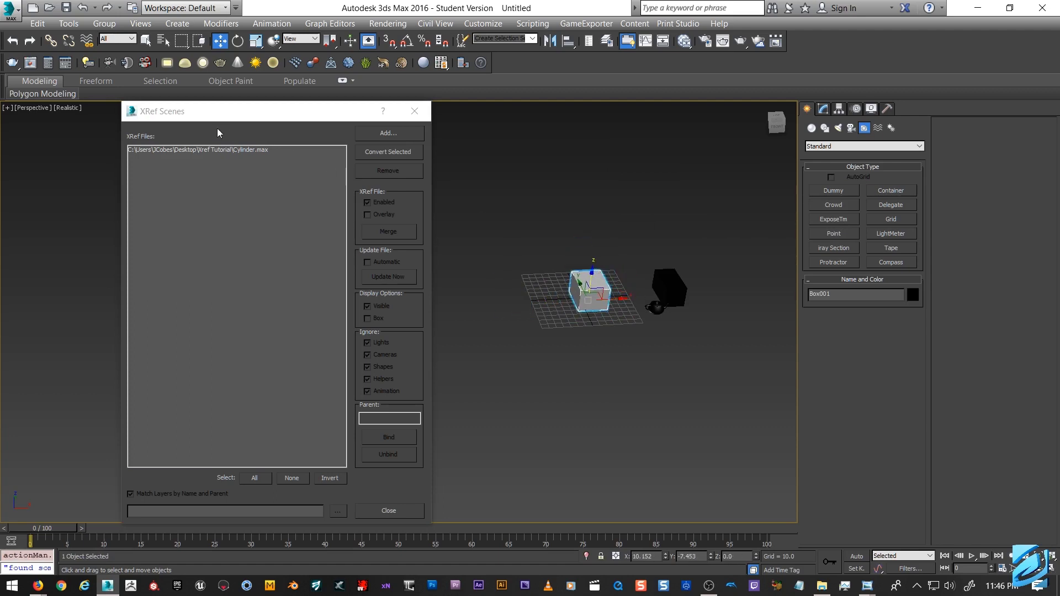
mouse_move(601, 301)
left_mouse_down()
mouse_move(680, 298)
mouse_move(485, 305)
mouse_move(668, 300)
mouse_move(606, 292)
left_mouse_up()
right_click(607, 292)
middle_click_drag(611, 276, 606, 260, "alt")
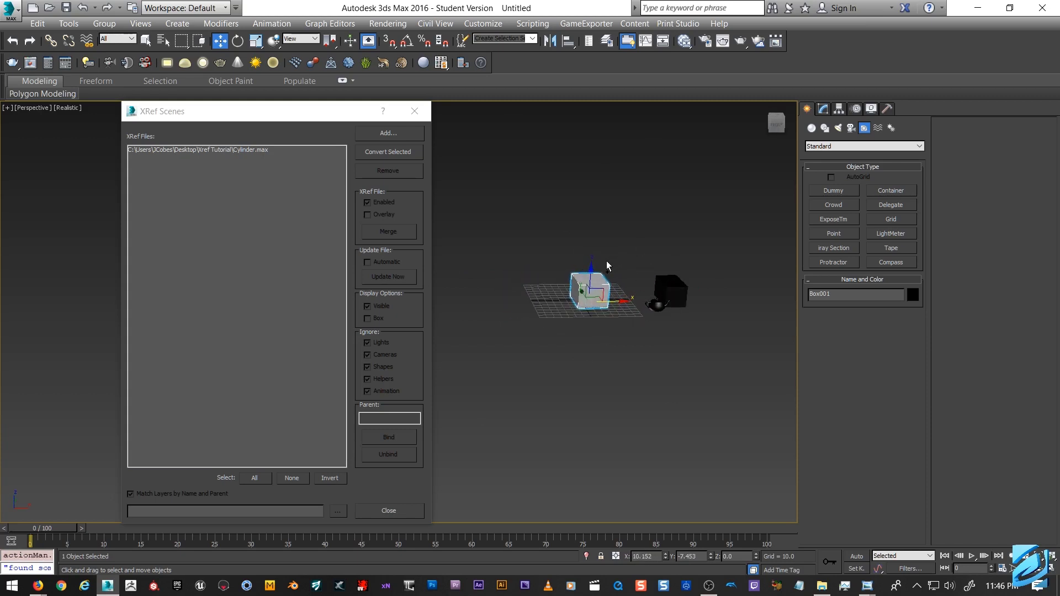
Step: Convert the selected cube back into an XRef scene, overwriting the Cube file in the Desktop's Xref Tutorial folder
left_click(253, 145)
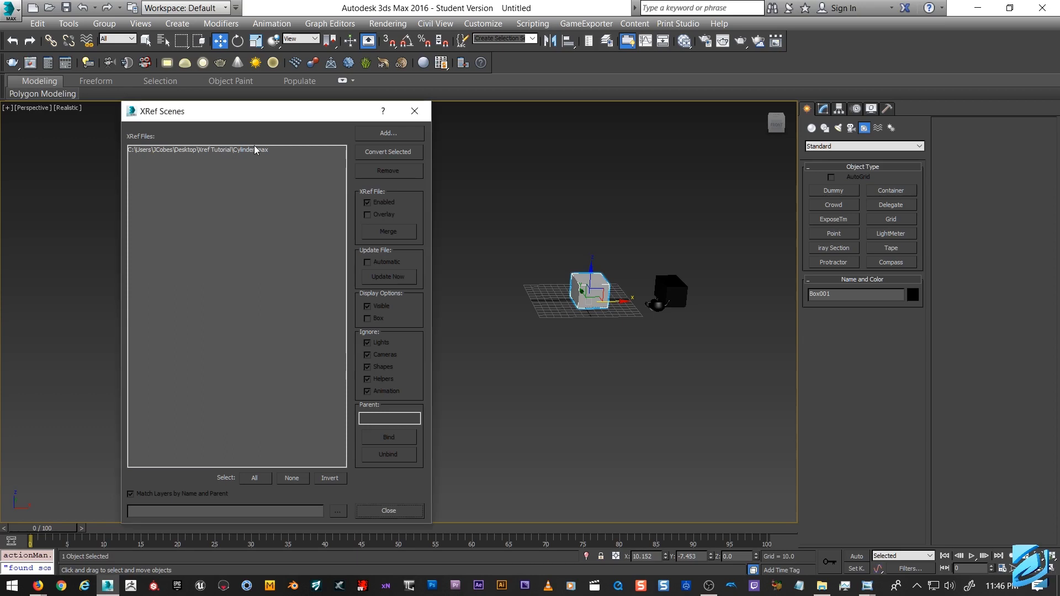
left_click(596, 243)
left_click(230, 151)
left_click(589, 289)
left_click(404, 152)
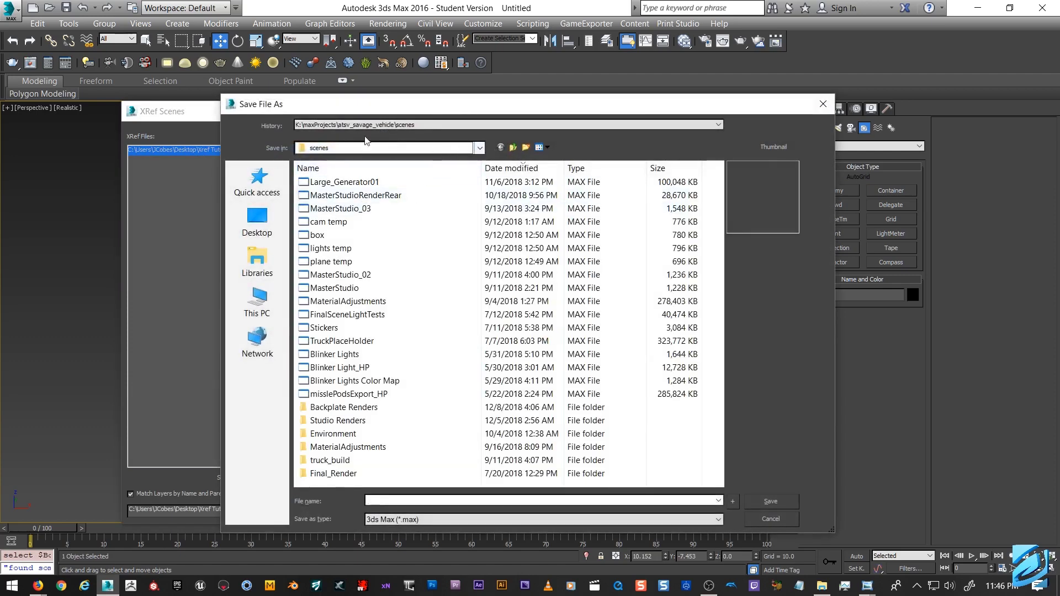
left_click(256, 236)
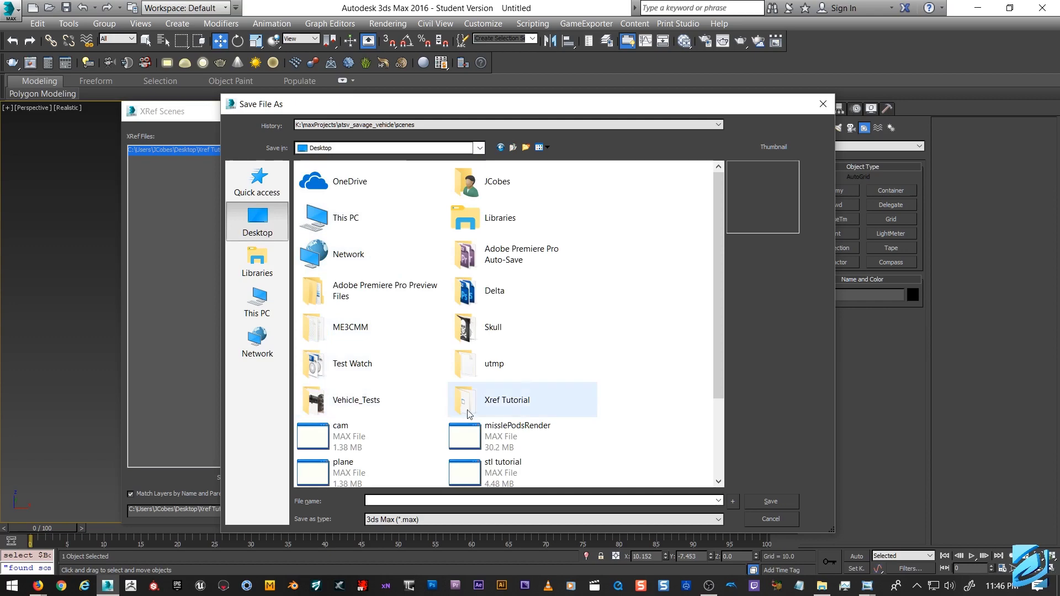
double_click(499, 400)
double_click(324, 184)
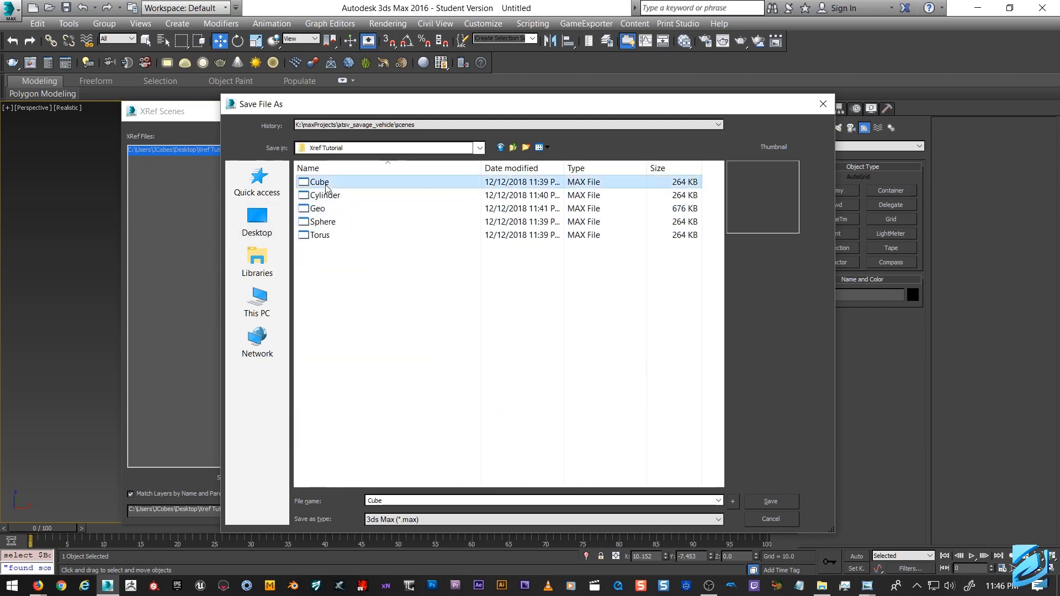
left_click(565, 346)
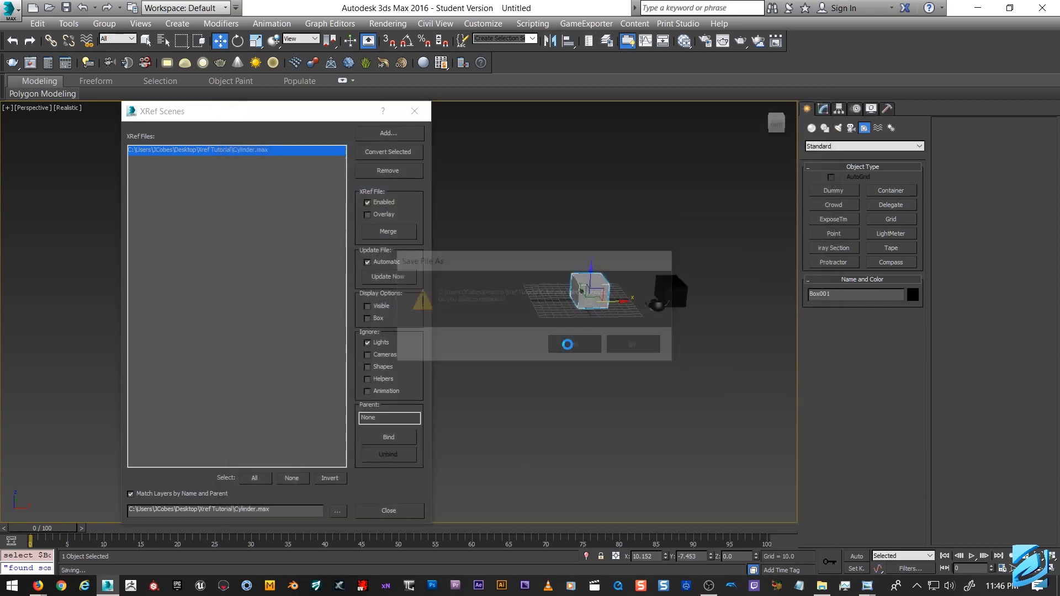
left_click(245, 152)
middle_click_drag(569, 286, 595, 336, "alt")
left_click(247, 171)
left_click(254, 160)
left_click(256, 150)
left_click(254, 161)
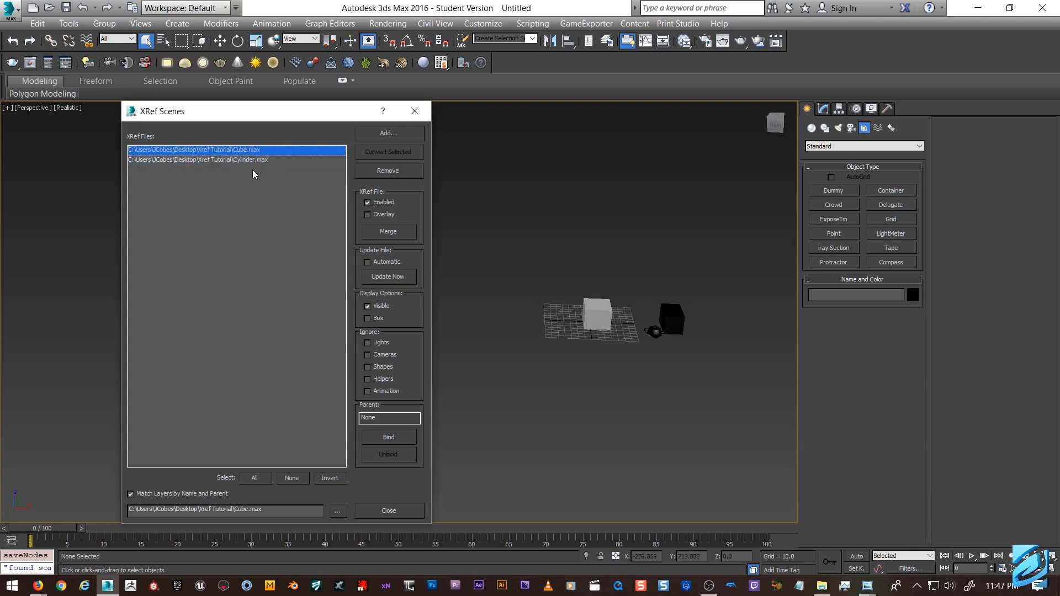
left_click(258, 150)
left_click(255, 159)
left_click(253, 152)
left_click(251, 160)
left_click(252, 150)
left_click(254, 159)
Step: Remove both the Cube and Cylinder XRef files from the scene and close XRef Scenes
left_click(254, 150)
left_click(258, 161, "shift")
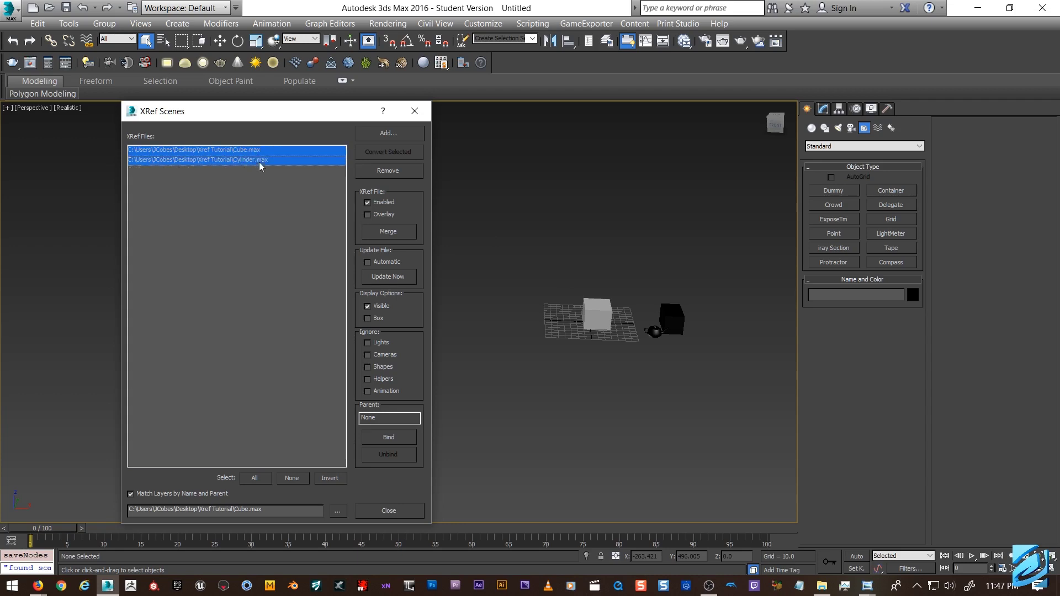
left_click(387, 170)
left_click(414, 110)
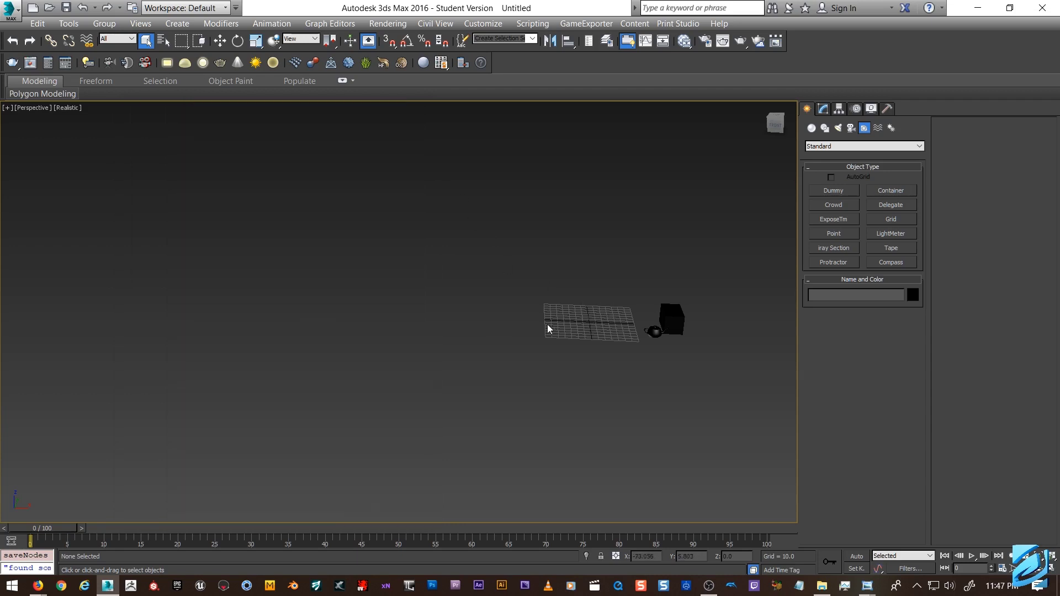
Step: Open XRef Objects and arrange its window so the scene objects stay in view
left_click(9, 17)
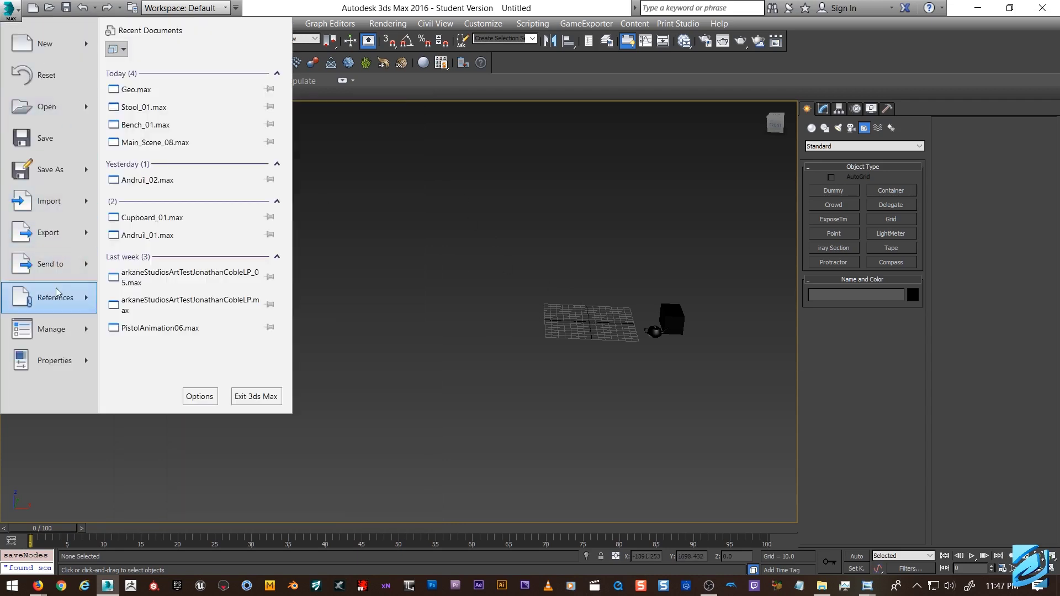
mouse_move(58, 293)
left_click(191, 143)
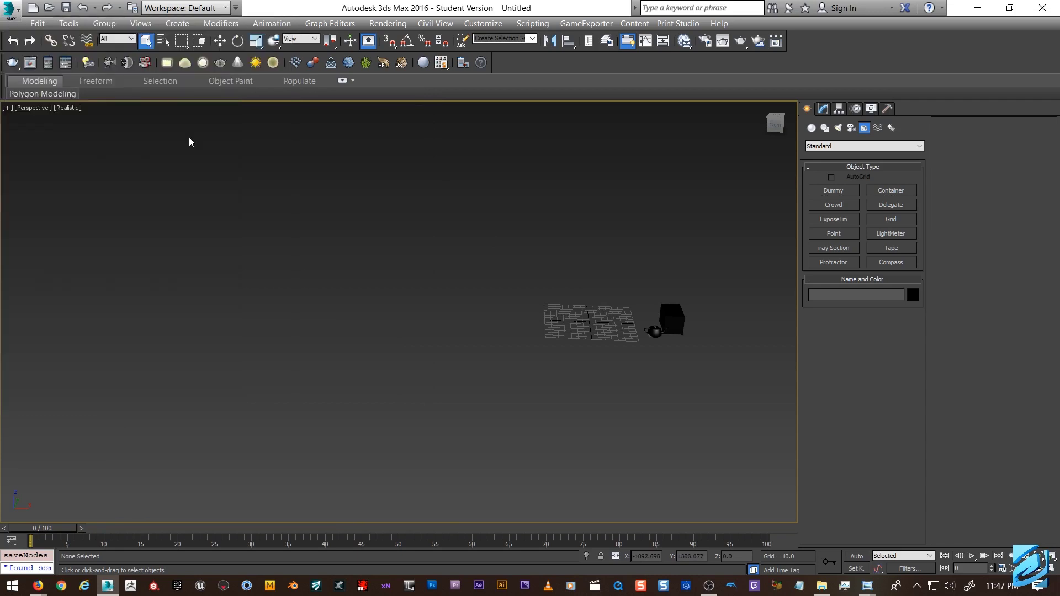
left_click_drag(525, 62, 201, 47)
middle_click_drag(645, 369, 690, 355)
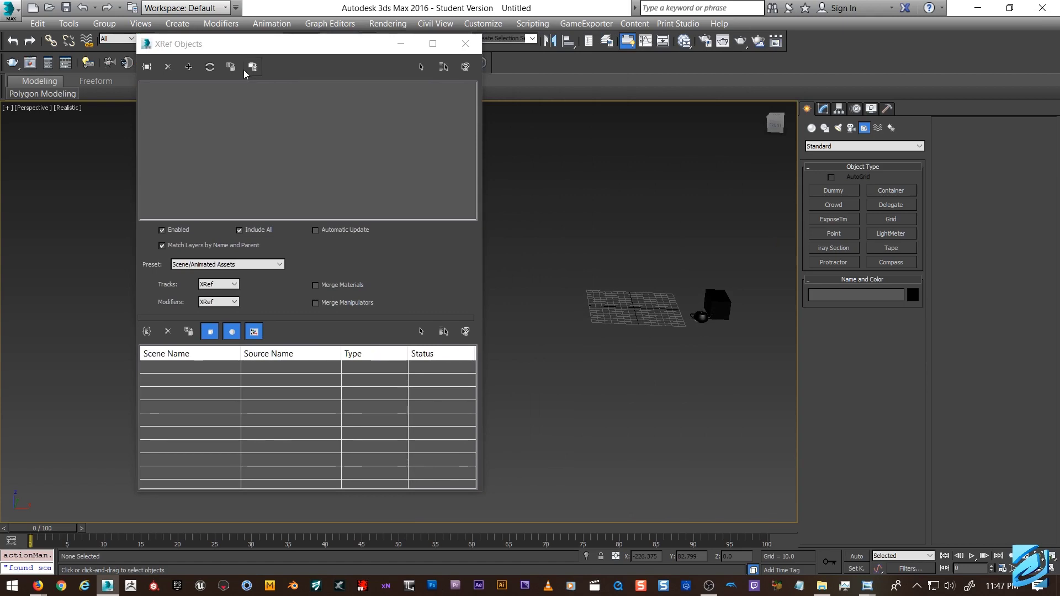
left_click_drag(265, 47, 292, 53)
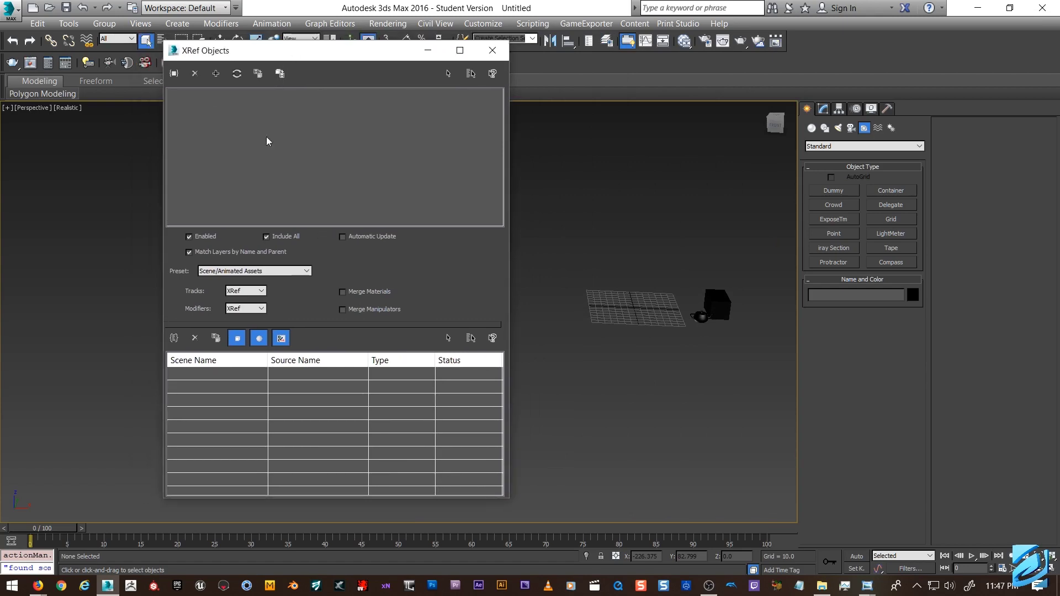
Step: Add Geo from the Desktop's Xref Tutorial folder as XRef objects, merging the duplicate Box001 and using the merged material
left_click(174, 74)
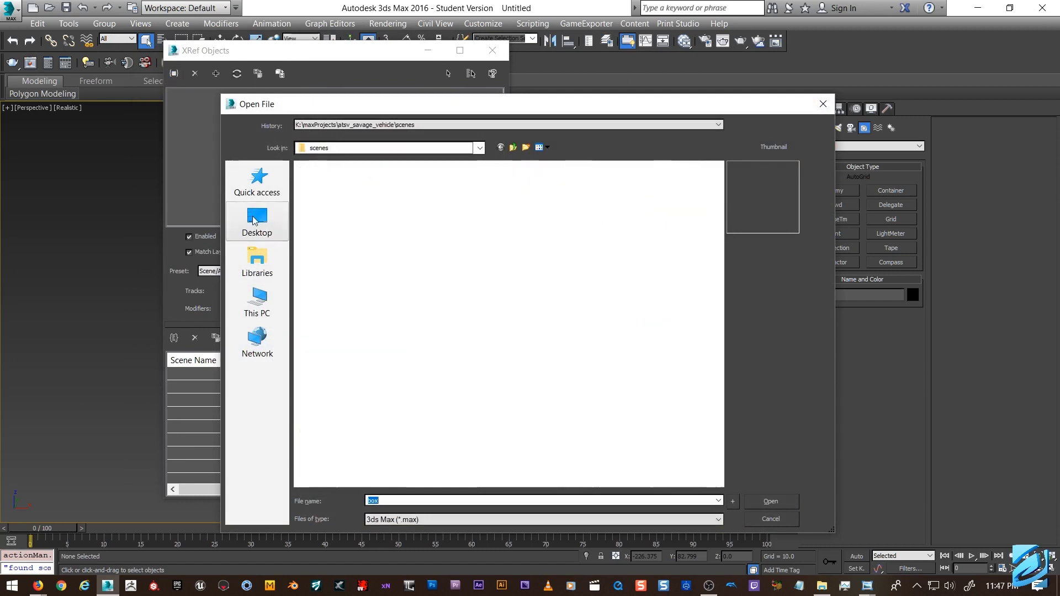
left_click(253, 221)
double_click(523, 402)
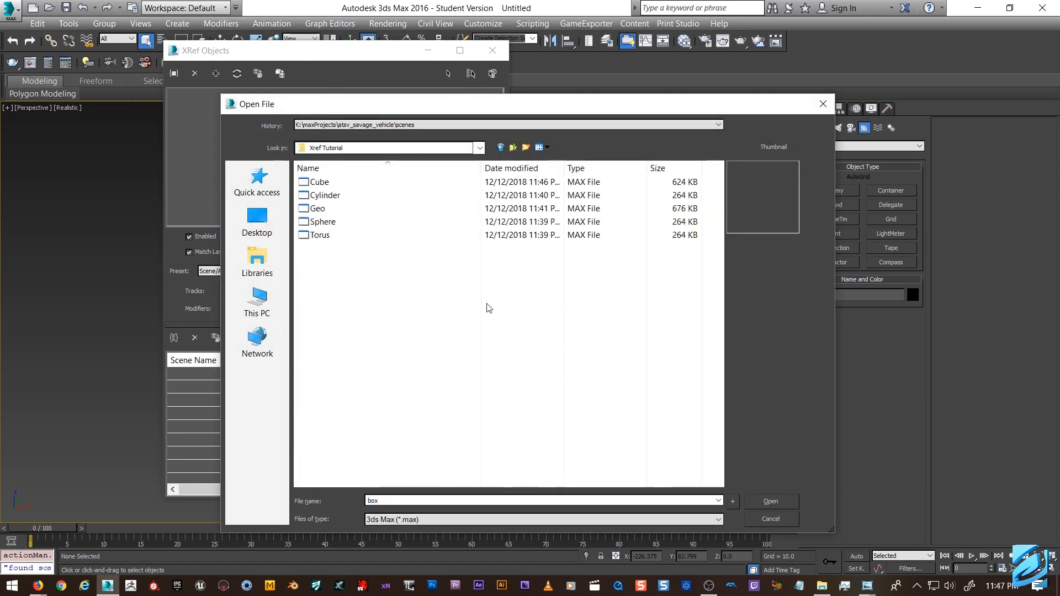
left_click(322, 210)
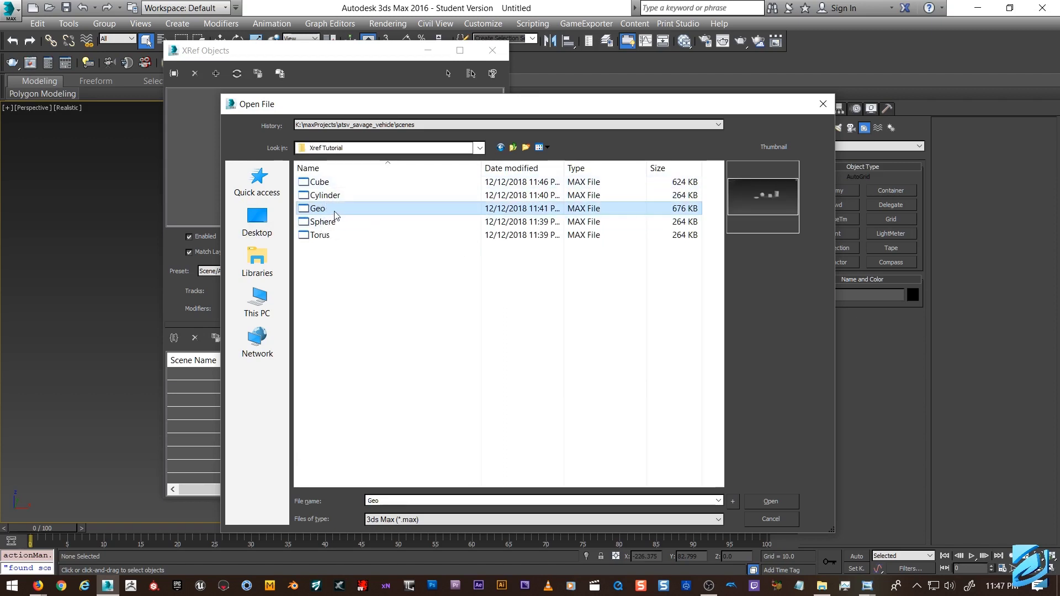
double_click(335, 216)
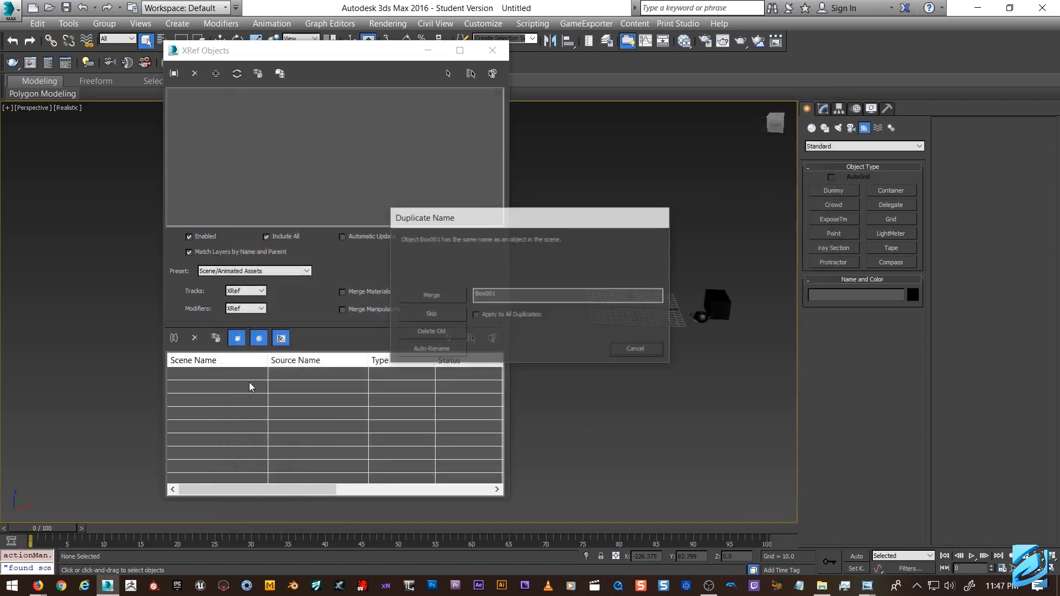
left_click(429, 295)
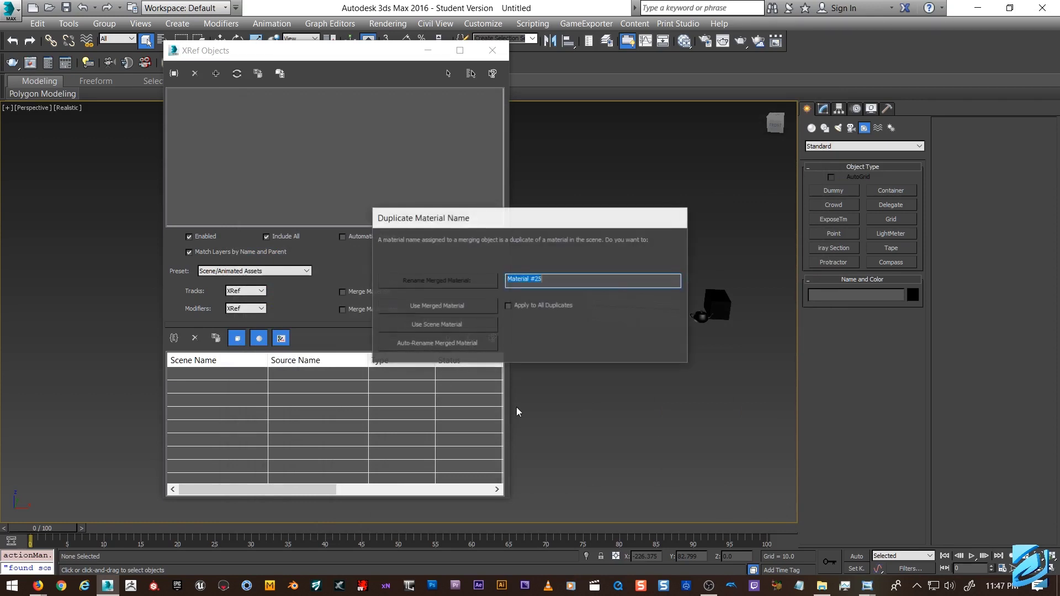
left_click(467, 304)
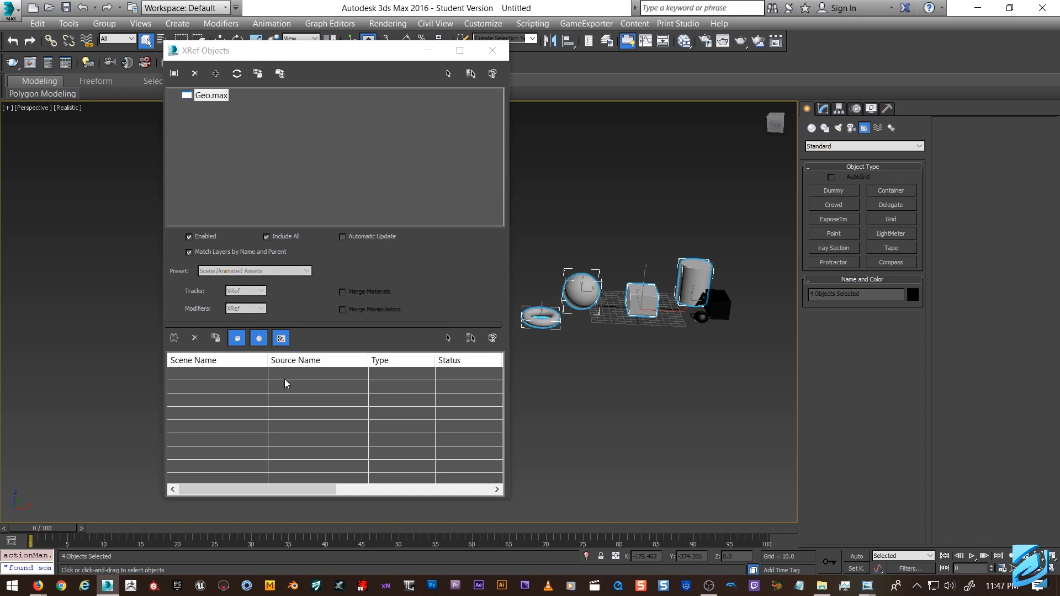
Step: Examine the XRef entities of Geo.max, including the commands available for Torus001 and Cylinder001 and for adding objects
left_click(210, 96)
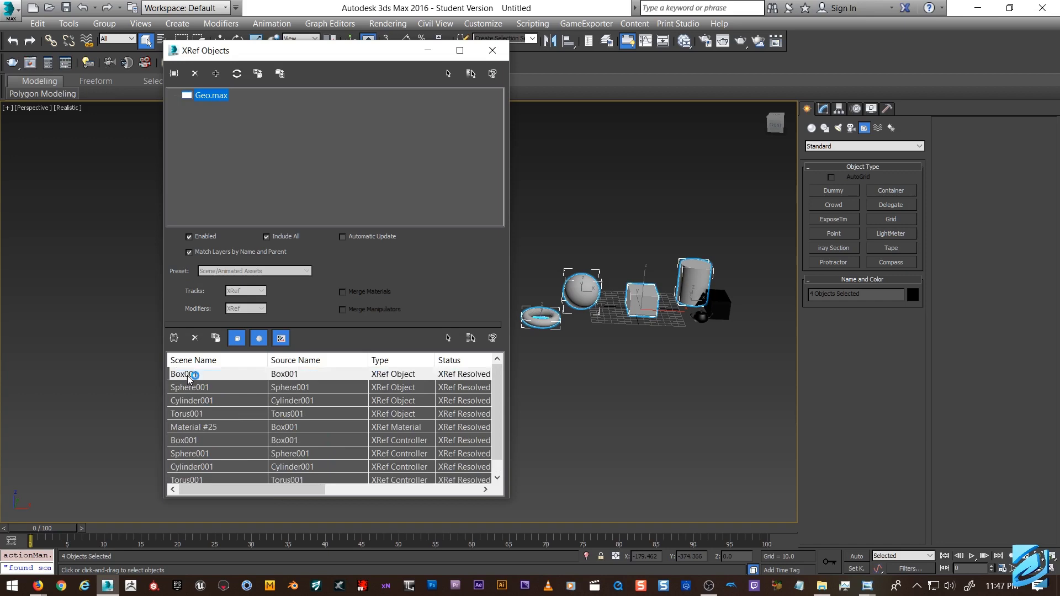
left_click(219, 400)
left_click(217, 414)
right_click(216, 415)
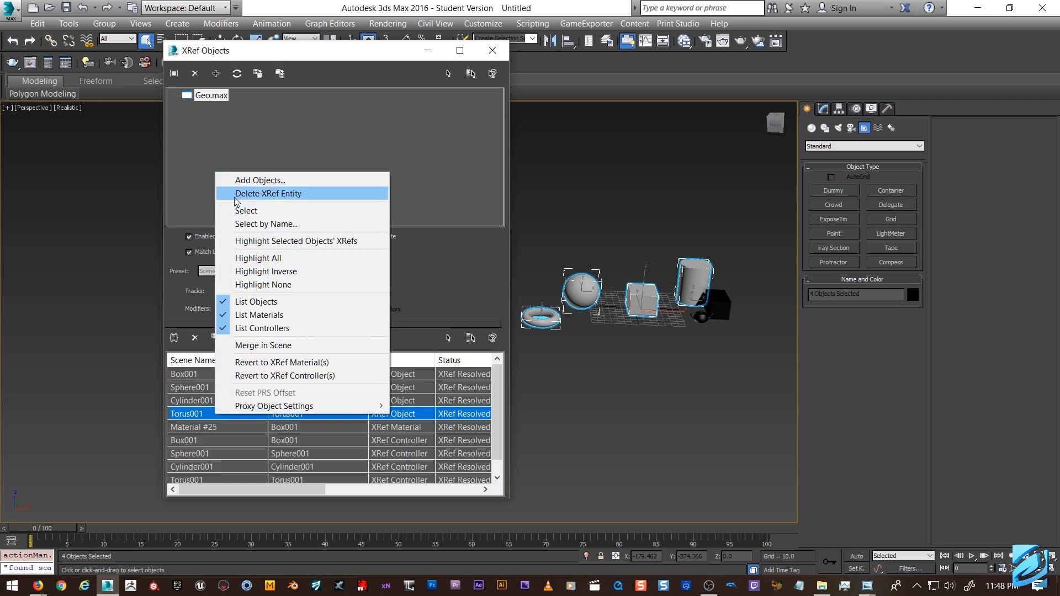
left_click(178, 402)
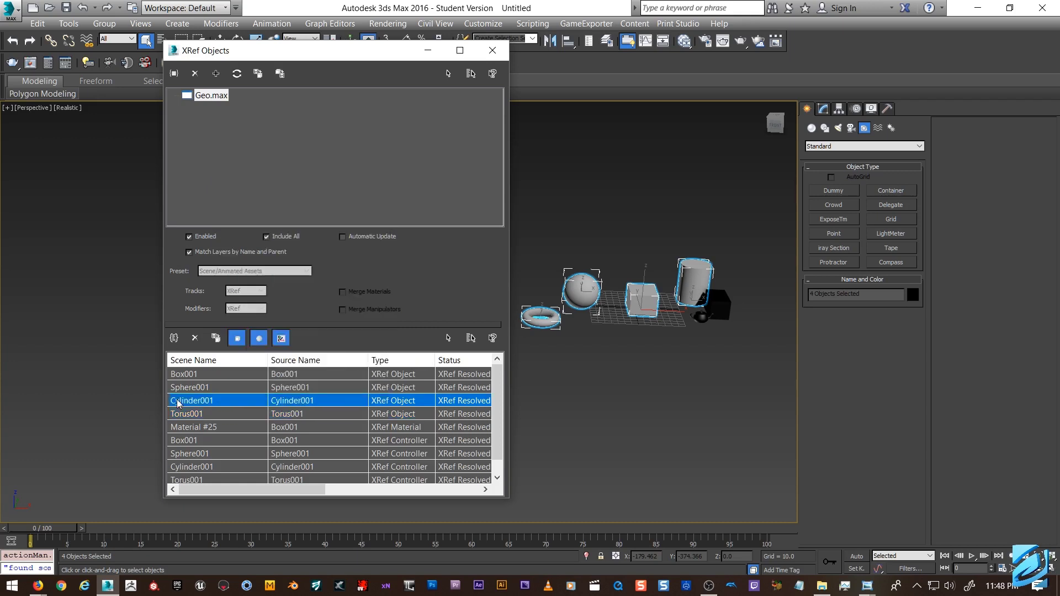
right_click(213, 399)
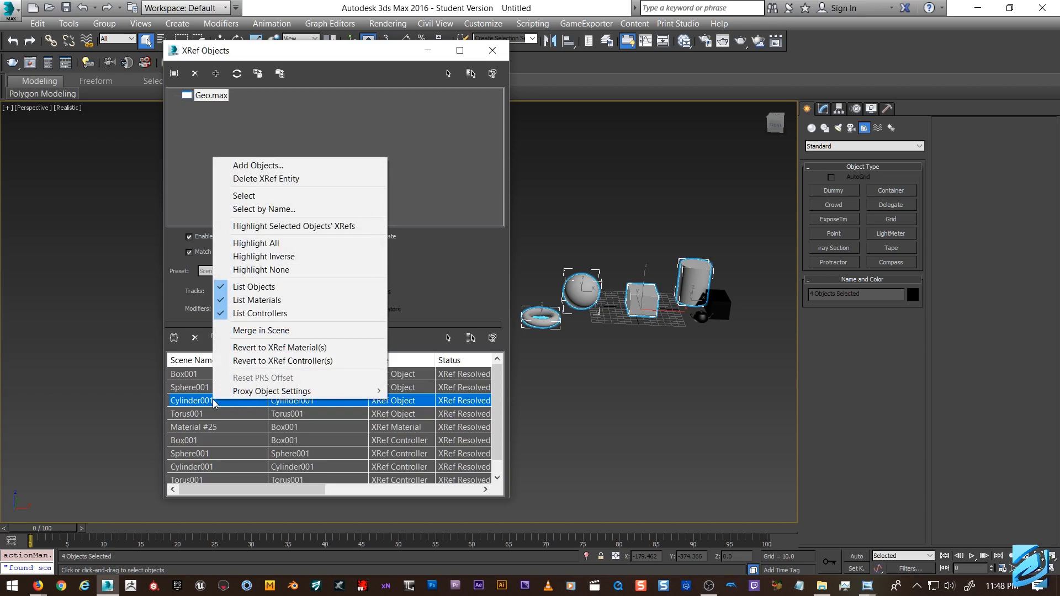
left_click(196, 414)
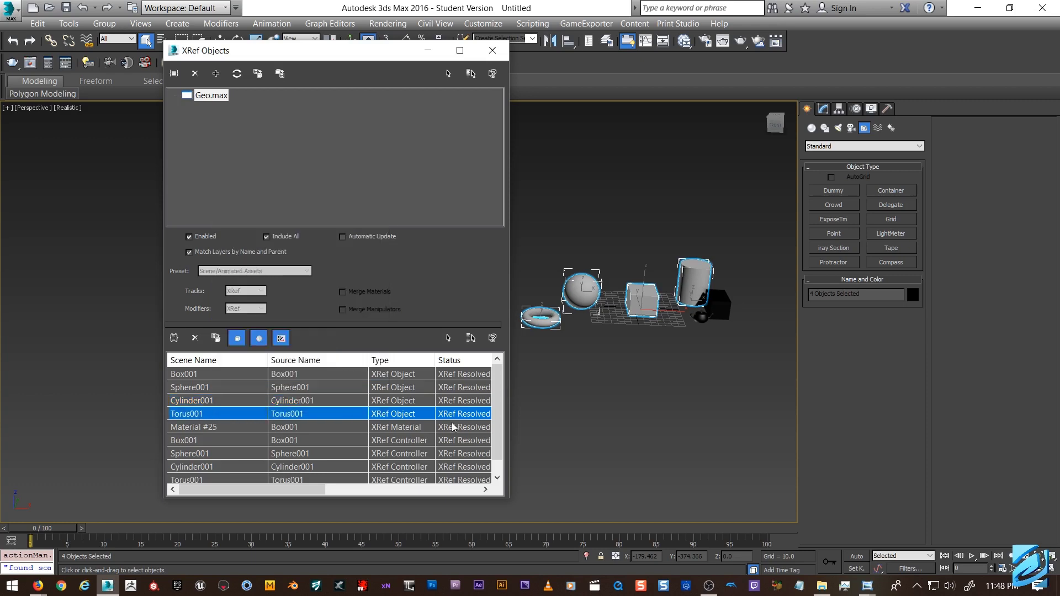
left_click(172, 339)
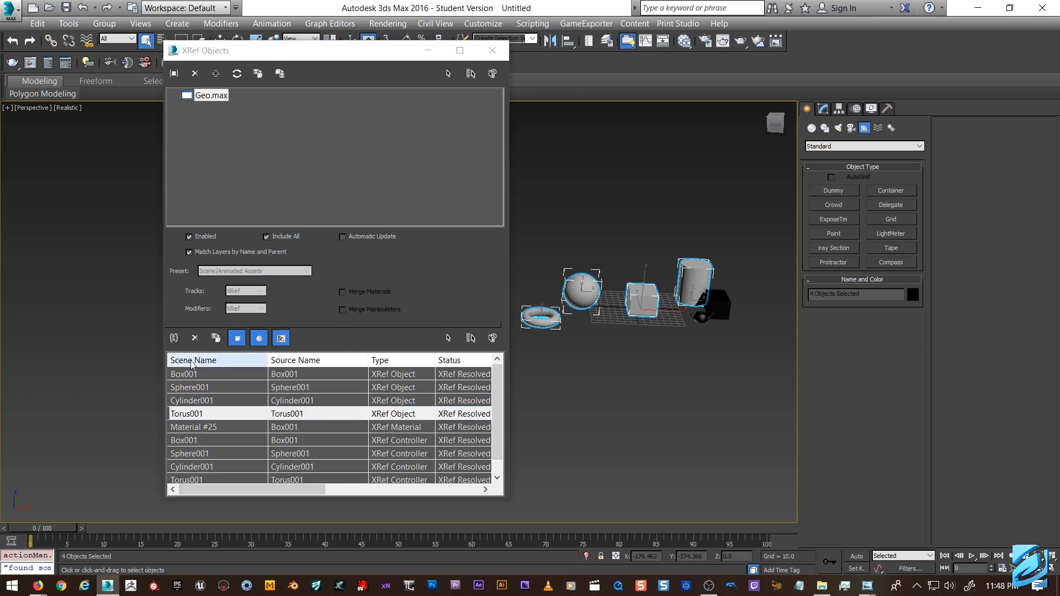
Step: Examine the commands available for the Box001 XRef entity
left_click(213, 403)
left_click(213, 375)
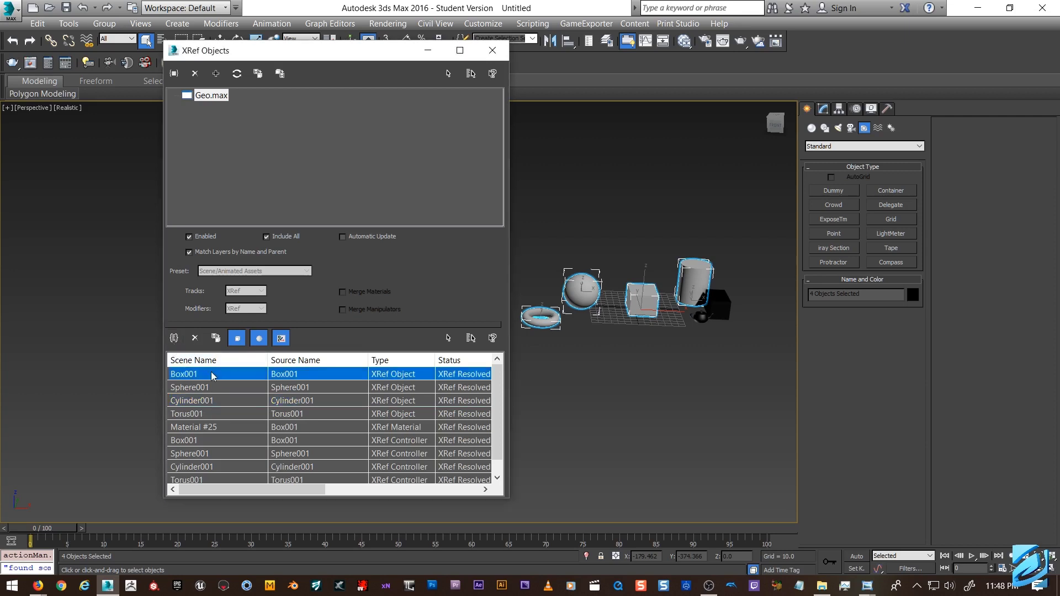
right_click(425, 377)
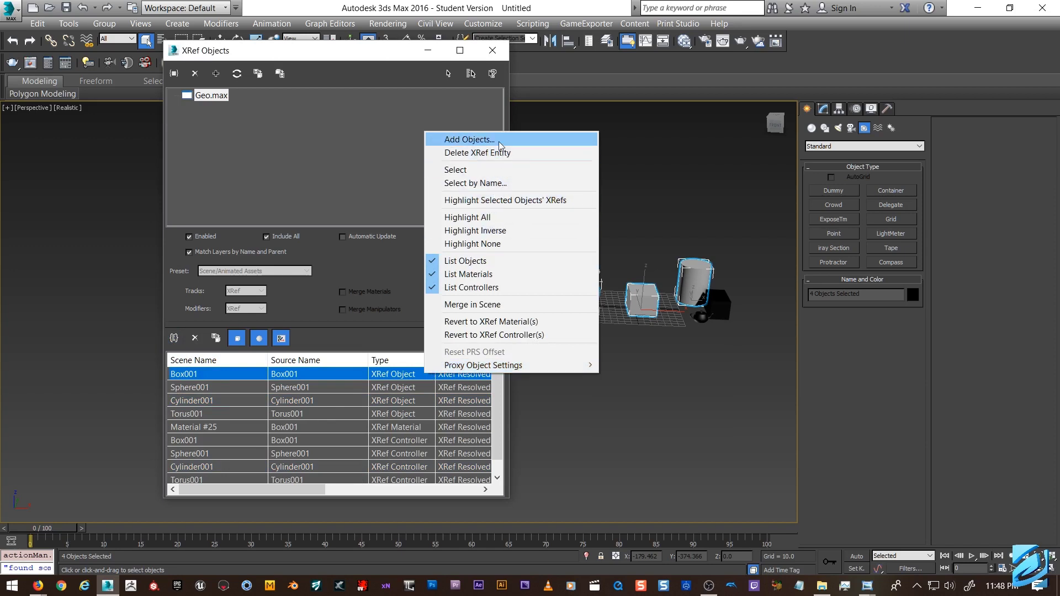
left_click(313, 399)
Step: Select only Sphere001 in the scene and move the XRef Objects window clear of the scene objects
left_click(657, 383)
left_click(581, 290)
middle_click_drag(614, 398, 761, 409)
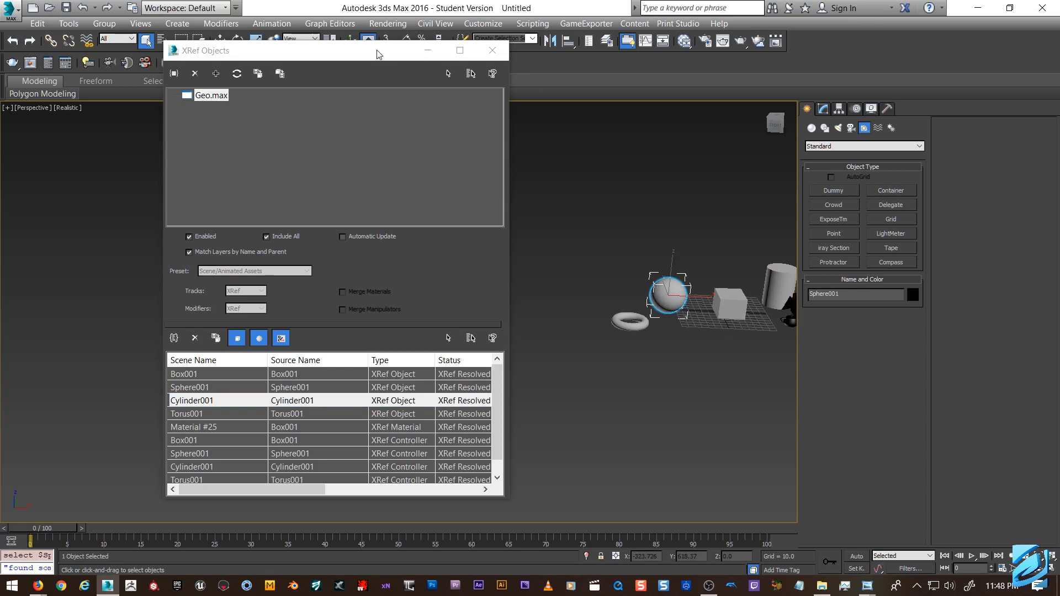
left_click_drag(377, 54, 304, 59)
middle_click_drag(667, 325, 636, 332)
Step: Move Sphere001 along the Y axis to about Y 65.3
key("w")
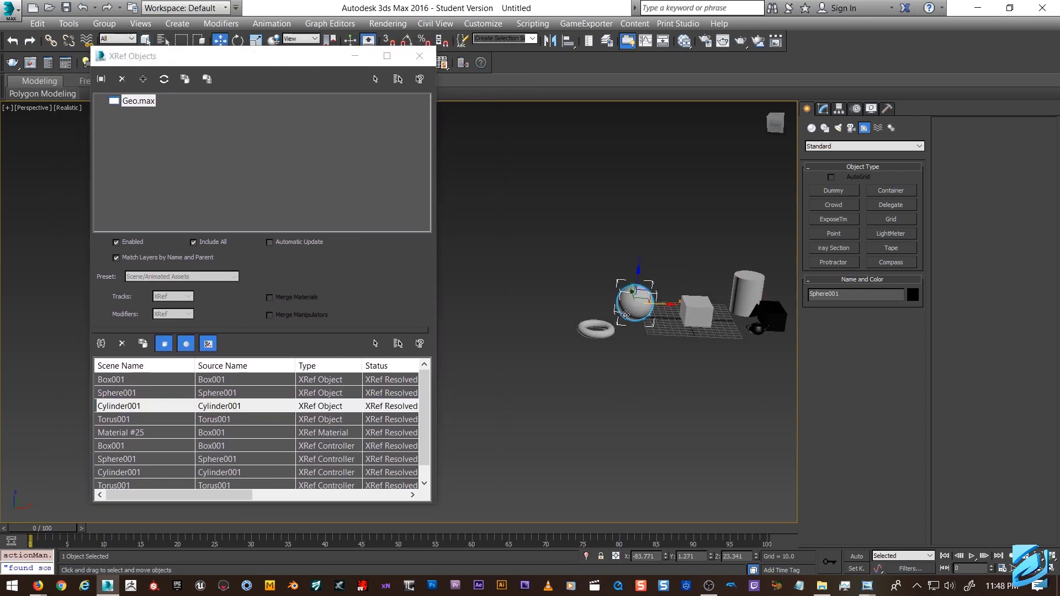
middle_click_drag(627, 280, 634, 299, "alt")
left_click_drag(625, 279, 610, 255)
key("ctrl+z")
middle_click_drag(622, 297, 631, 275, "alt")
mouse_move(633, 272)
left_mouse_down()
mouse_move(632, 205)
mouse_move(633, 270)
left_mouse_up()
middle_click_drag(591, 293, 558, 318, "alt")
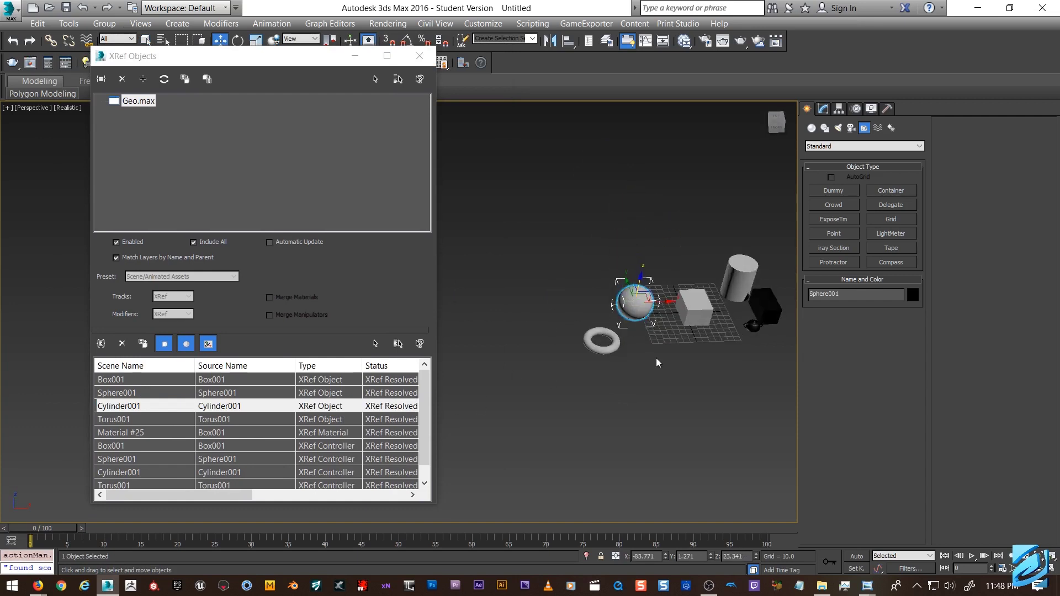
scroll(656, 363, "down", 2)
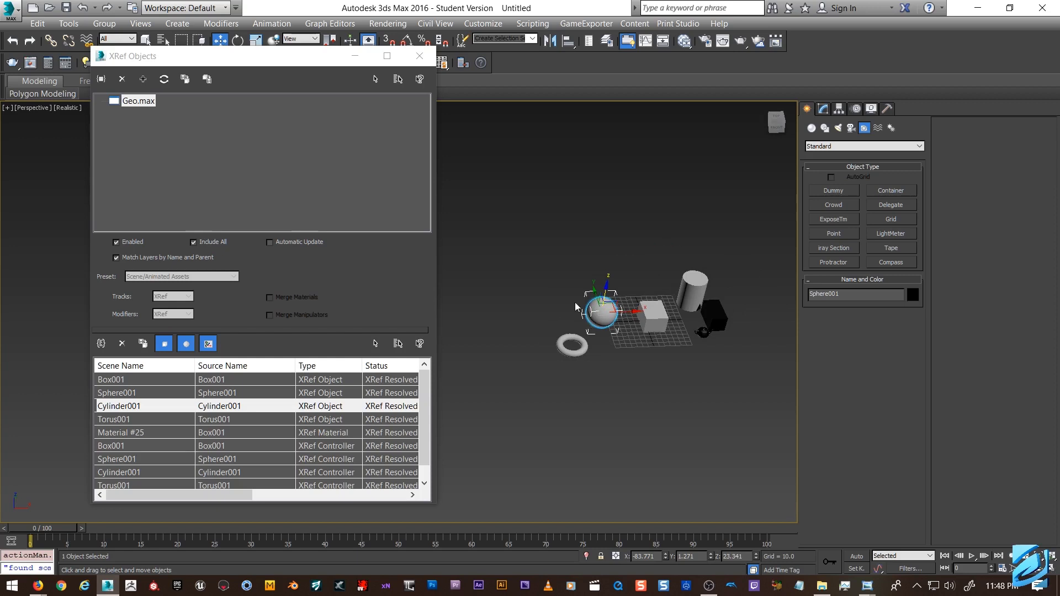
middle_click_drag(575, 303, 585, 290, "alt")
left_click_drag(583, 296, 567, 275)
middle_click_drag(594, 332, 642, 305, "alt")
scroll(584, 293, "up", 5)
scroll(627, 290, "down", 3)
Step: Stretch Sphere001 vertically into an elongated ellipsoid and highlight its entry in the XRef entities
key("r")
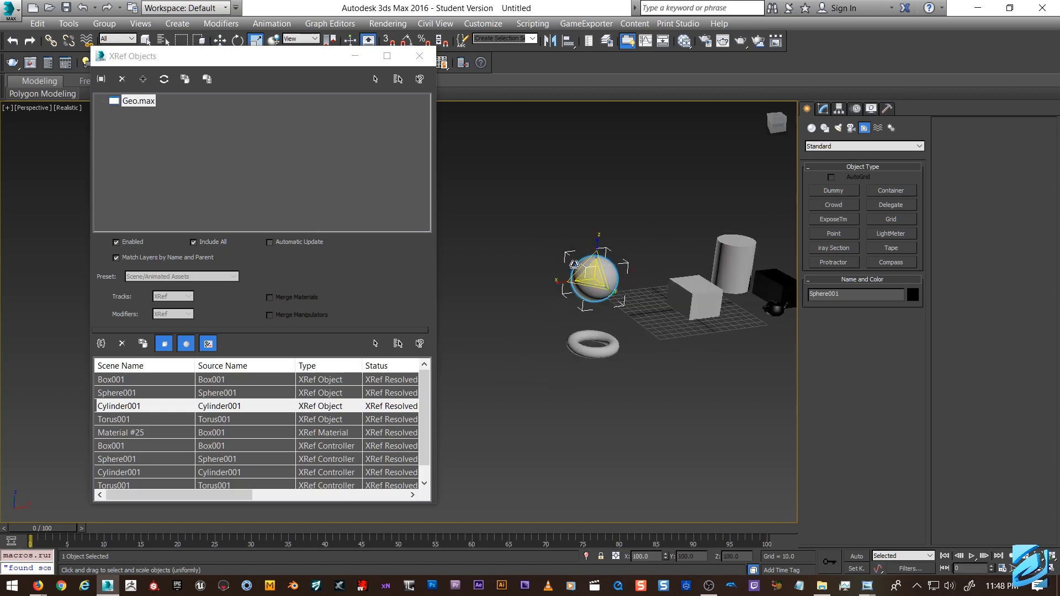
left_click_drag(596, 247, 605, 191)
middle_click_drag(572, 302, 653, 335, "alt")
left_click(654, 335)
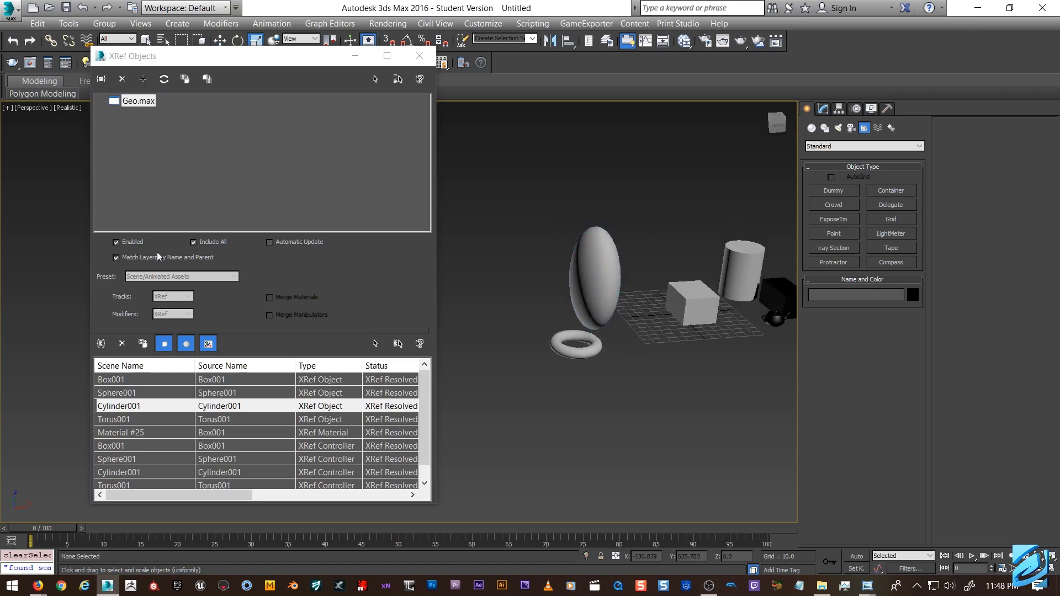
left_click(123, 394)
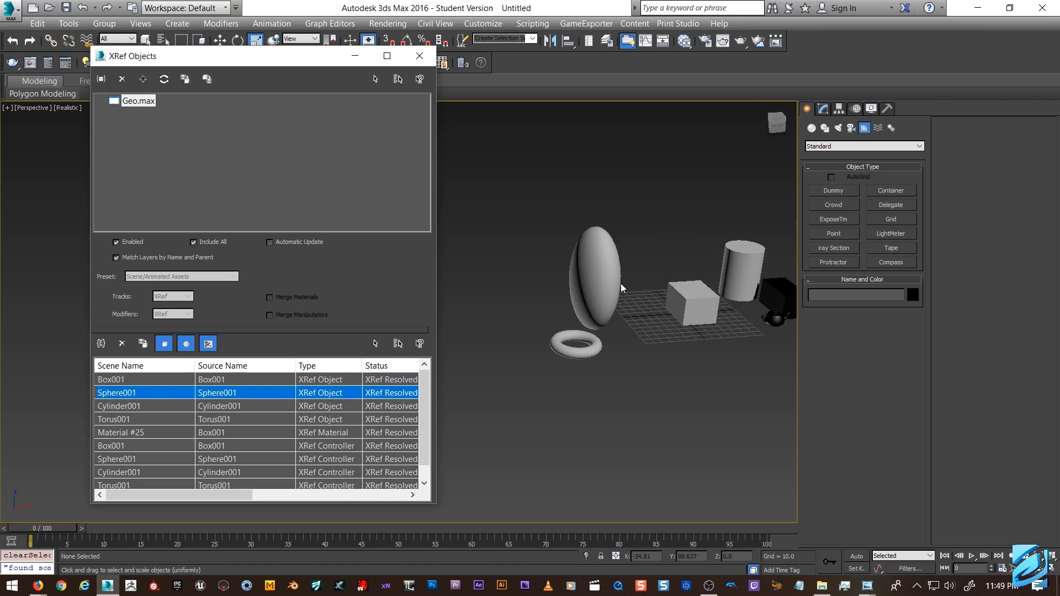
Step: Undo the scaling and the move of Sphere001, and clear the selection
scroll(592, 280, "down", 3)
key("w")
middle_click_drag(594, 265, 624, 273, "alt")
key("ctrl+z")
key("ctrl+z")
key("ctrl+z")
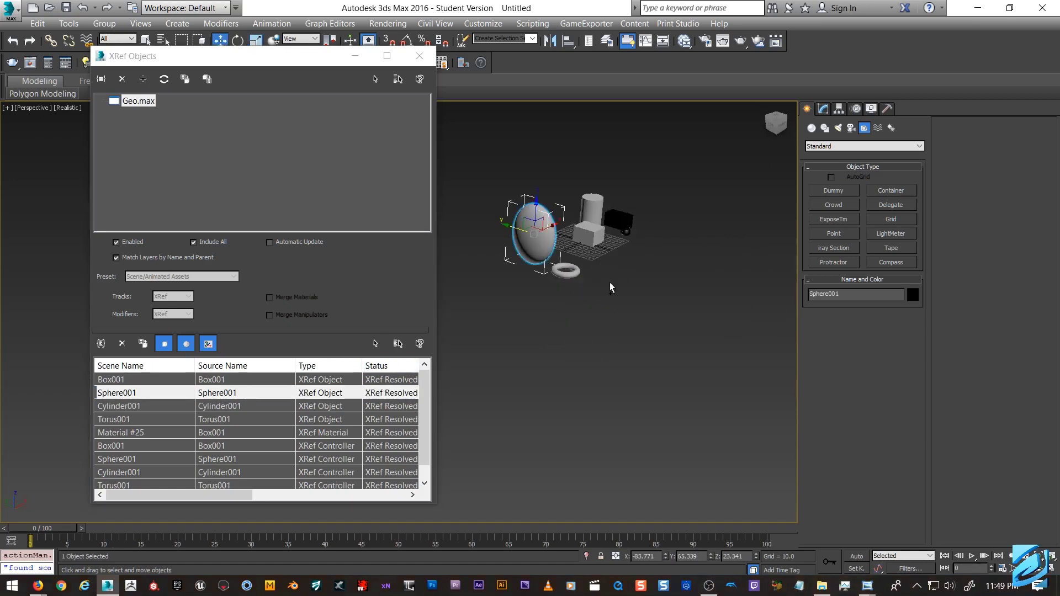
left_click(625, 317)
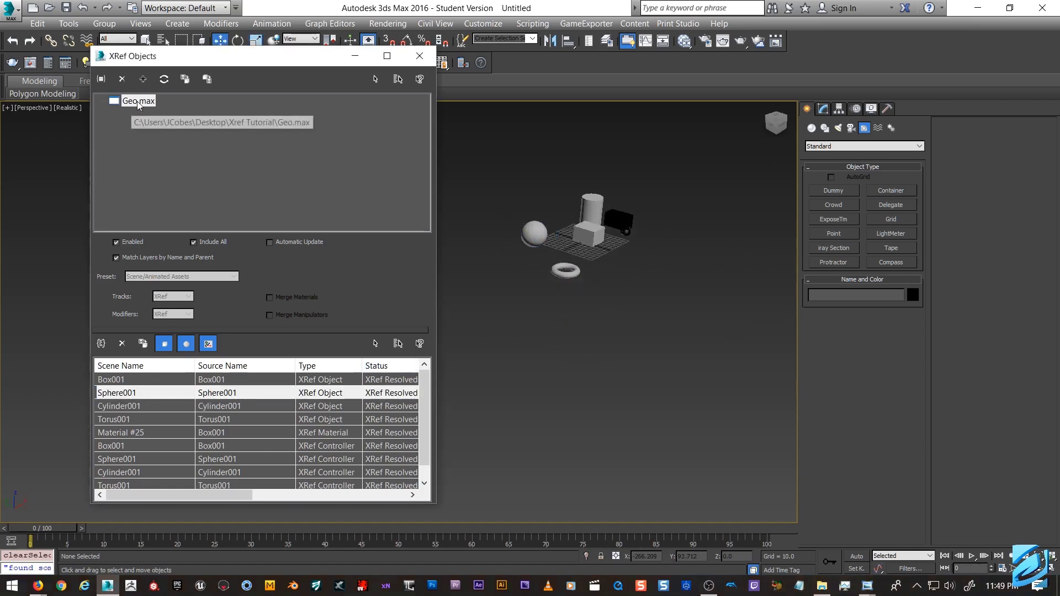
Step: Merge the Cylinder001 XRef object into the scene and select the cylinder to check it
left_click(144, 407)
right_click(145, 407)
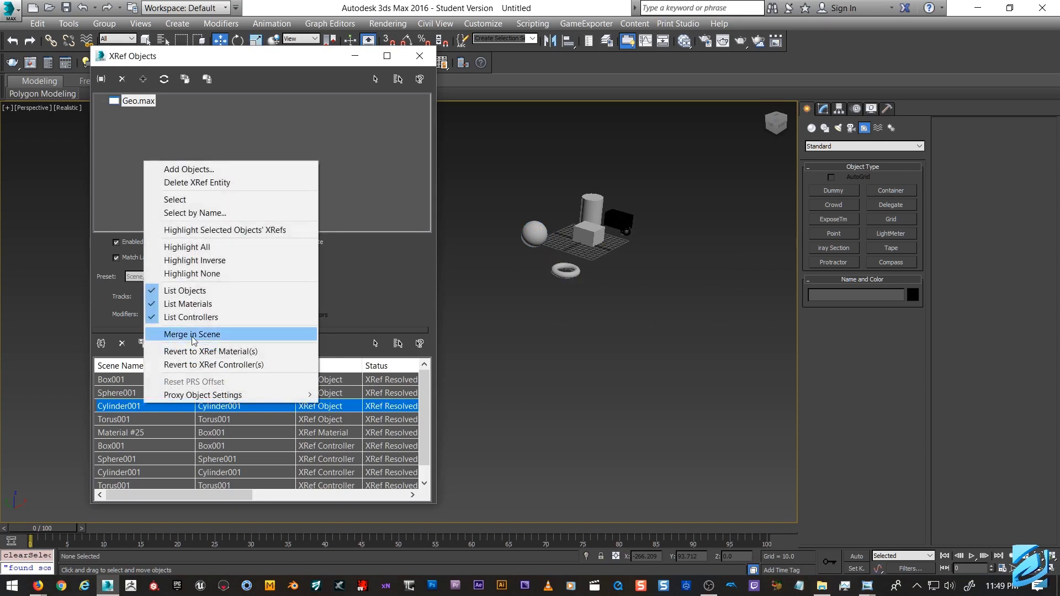
left_click(192, 334)
left_click(568, 345)
left_click(583, 206)
middle_click_drag(655, 263, 608, 232, "alt")
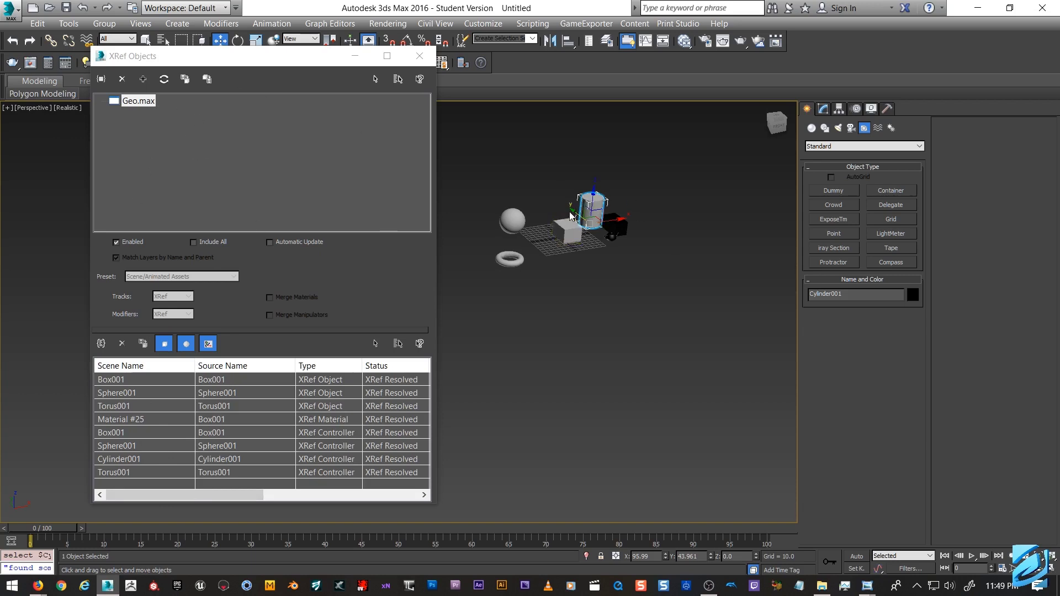
Step: Remove the Box001 XRef controller and delete the referenced grey box from the scene
left_click(153, 421)
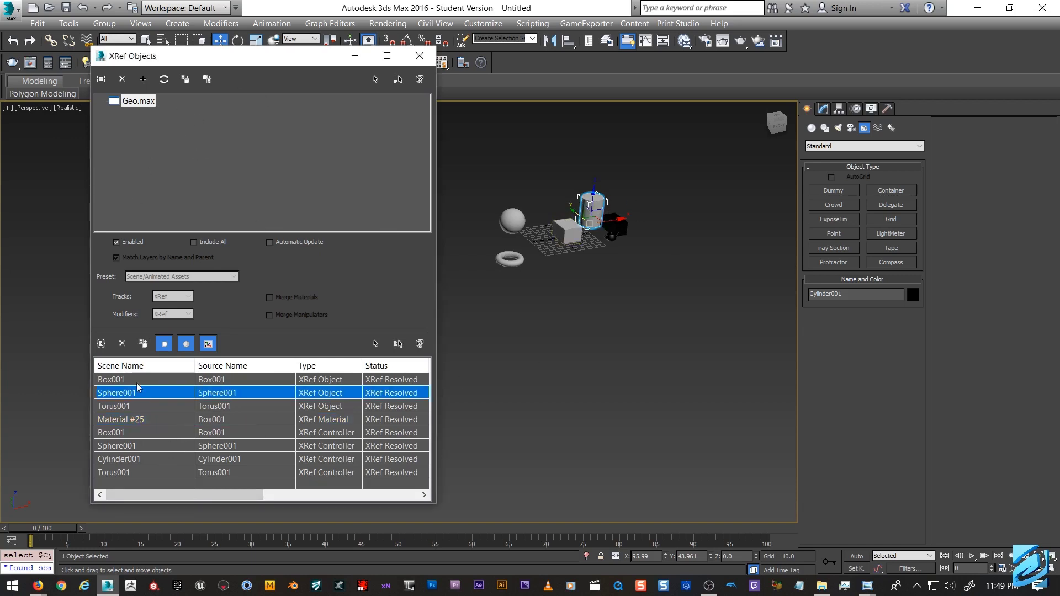
left_click(128, 432)
left_click(121, 343)
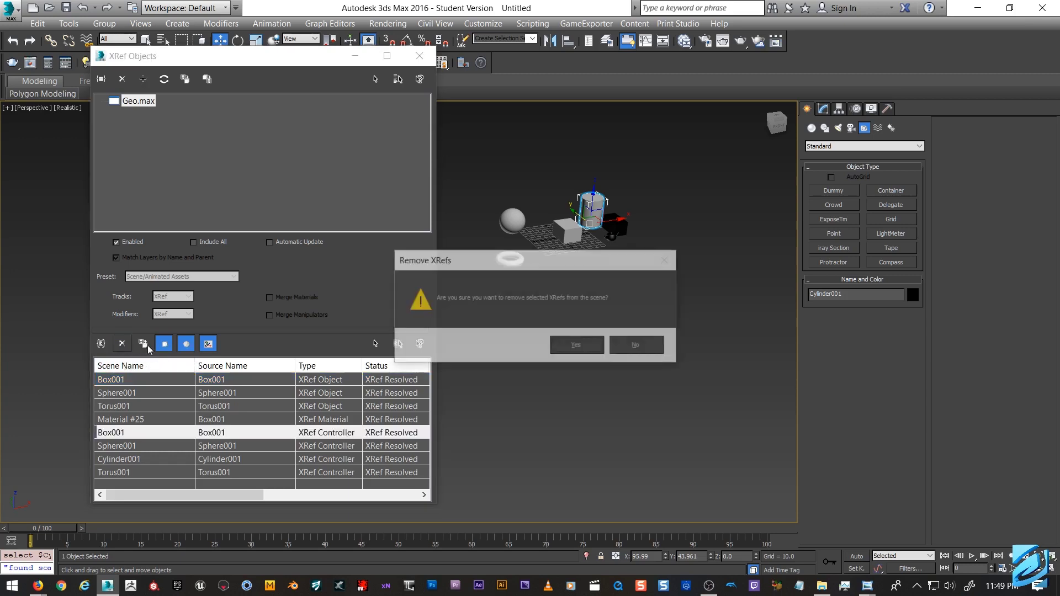
left_click(577, 346)
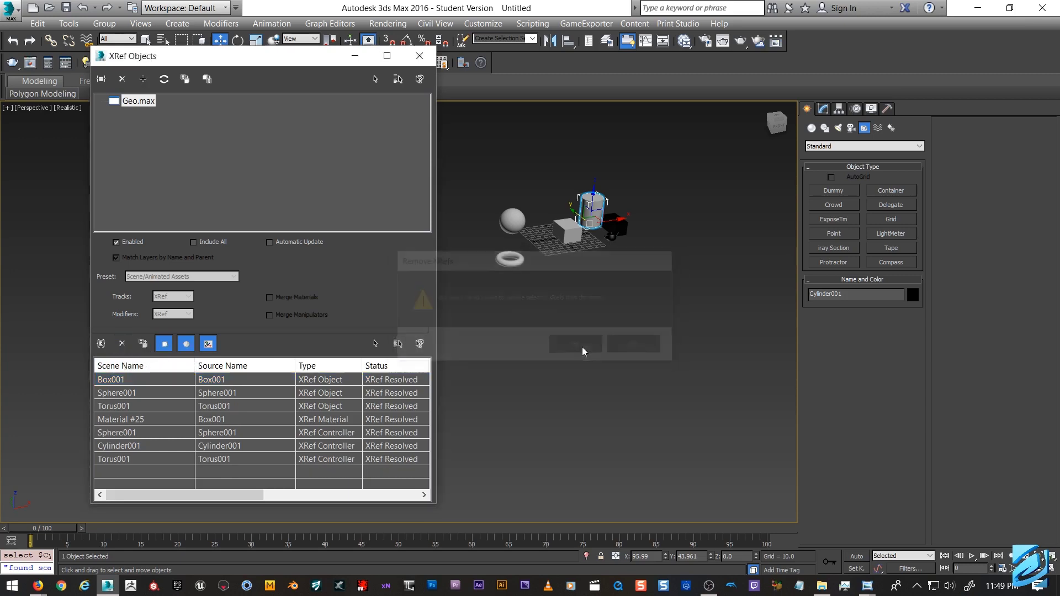
left_click(567, 232)
key("Delete")
Step: Remove both the Torus001 XRef controller and the Torus001 XRef object from the scene
left_click(139, 449)
left_click(120, 343)
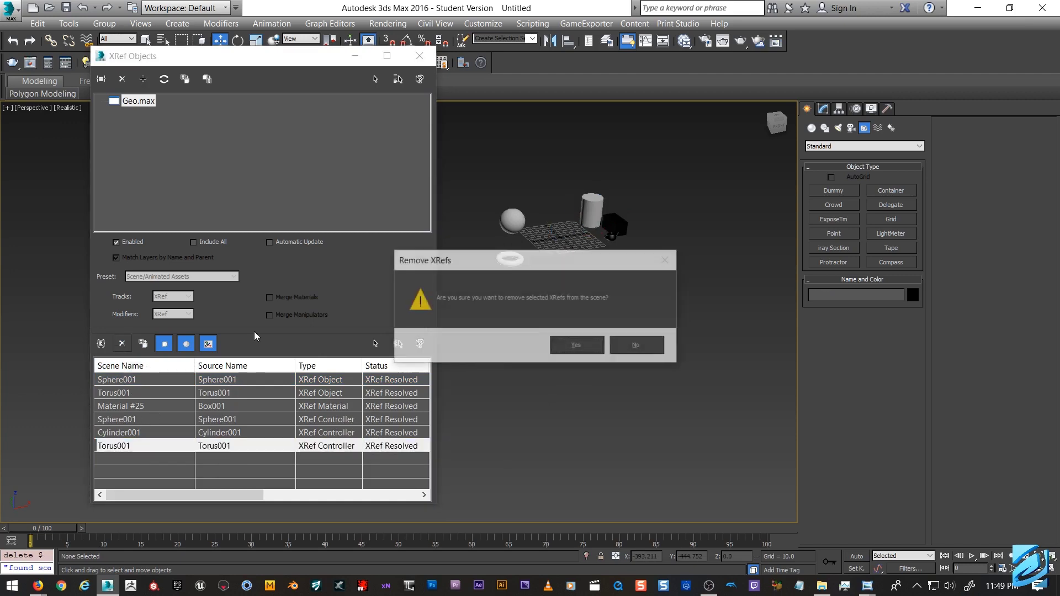
left_click(584, 346)
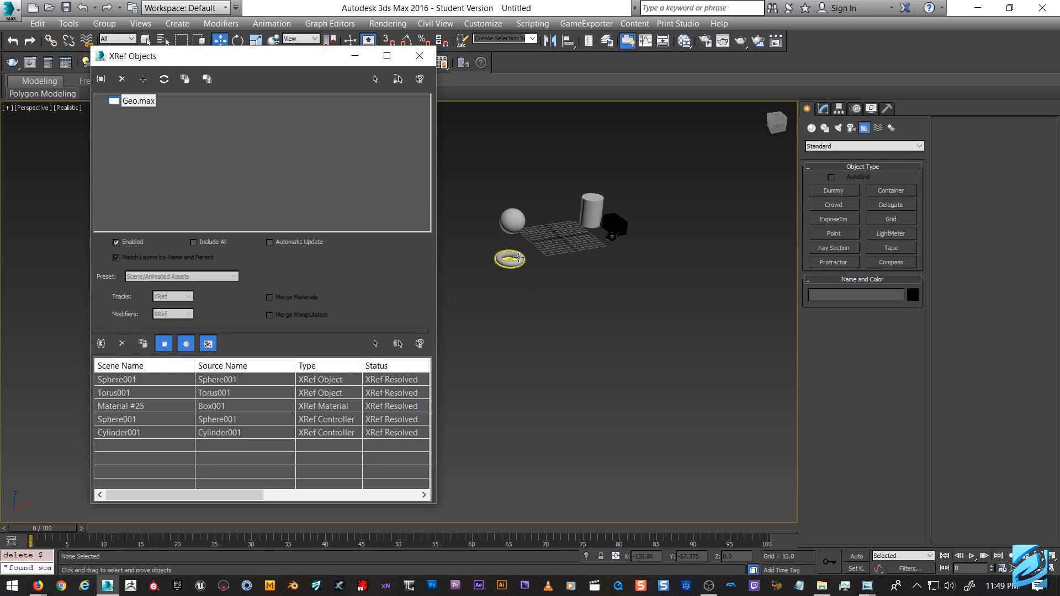
left_click(517, 257)
left_click(124, 393)
left_click(123, 343)
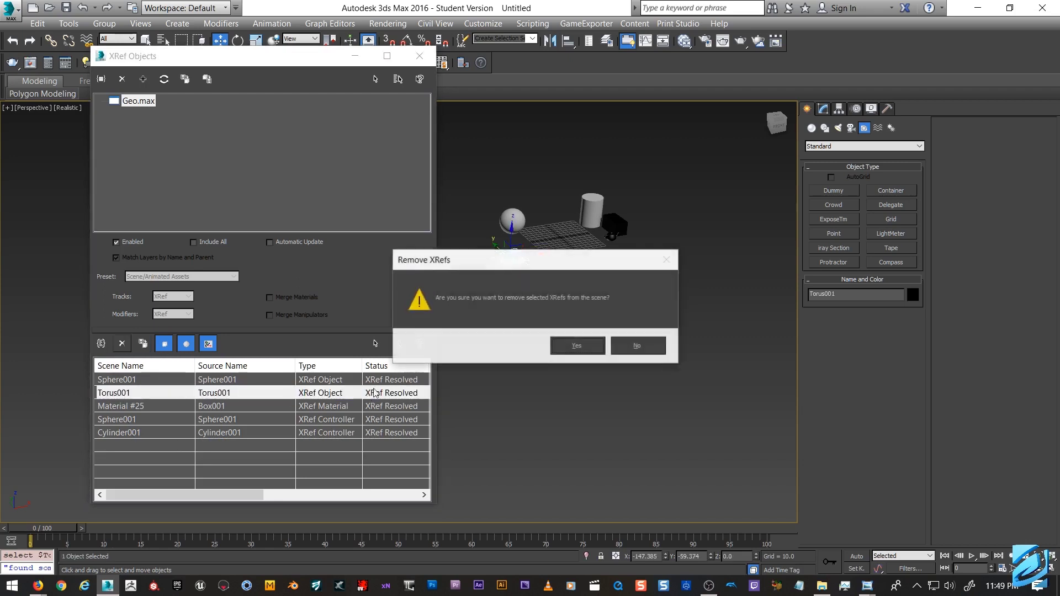
left_click(578, 347)
Step: Remove the Geo.max XRef file from the scene and close XRef Objects
middle_click_drag(567, 292, 575, 341)
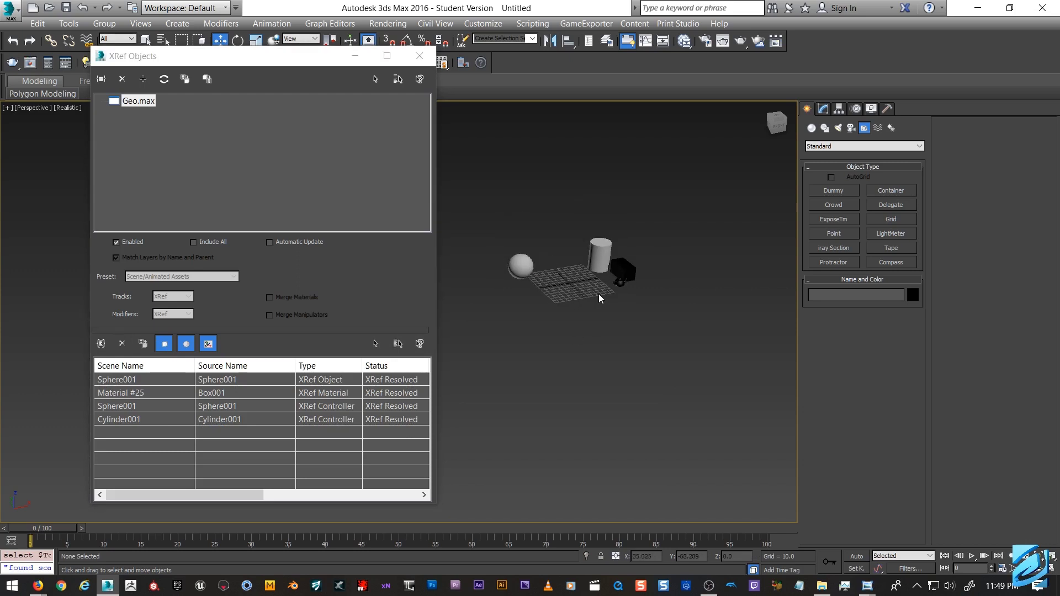
scroll(599, 295, "up", 5)
scroll(597, 301, "down", 1)
scroll(548, 409, "up", 2)
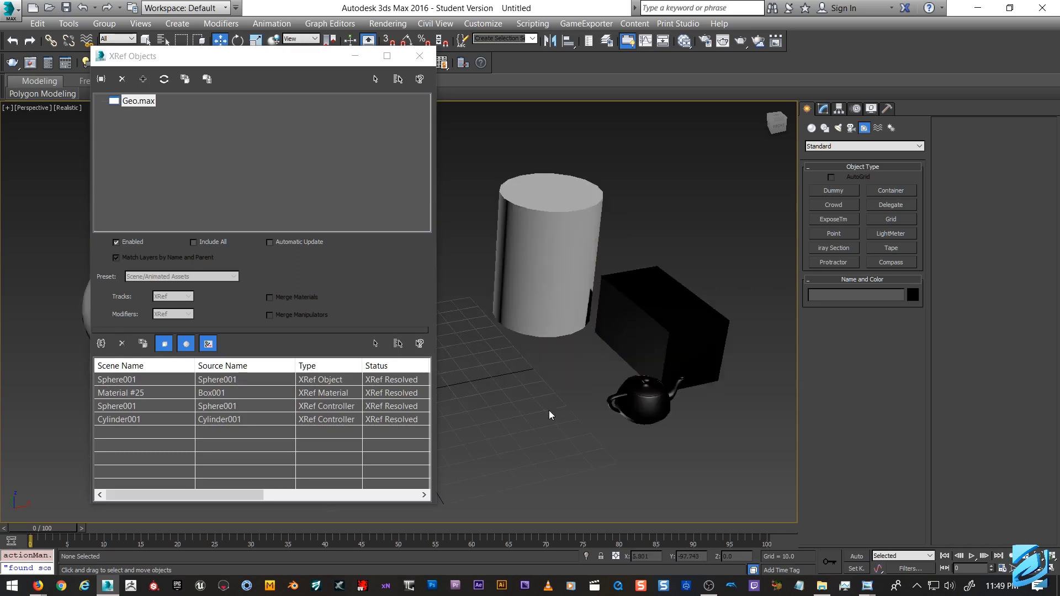
left_click(131, 101)
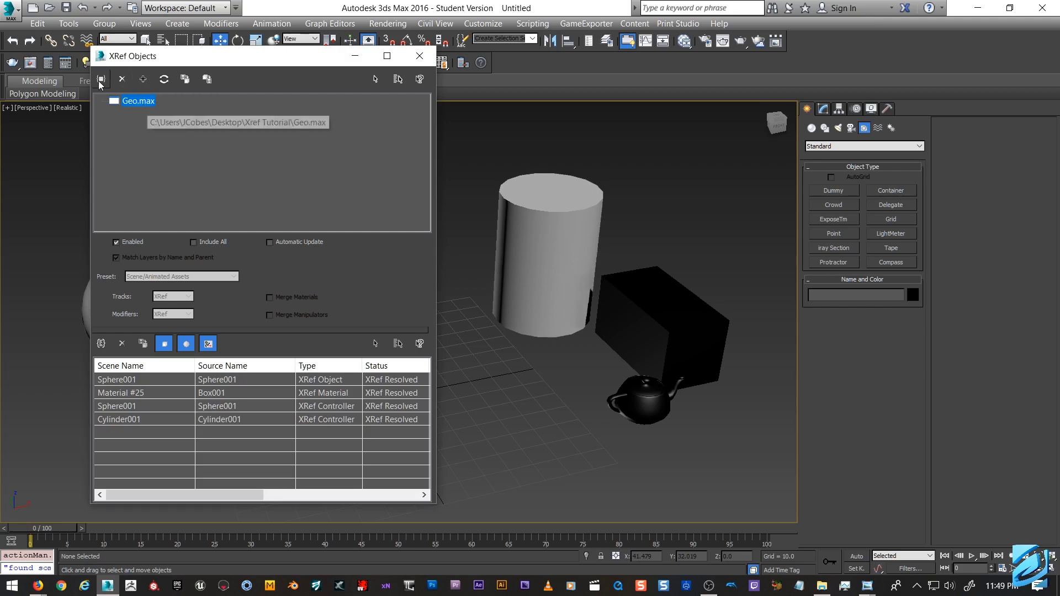
left_click(121, 78)
left_click(575, 344)
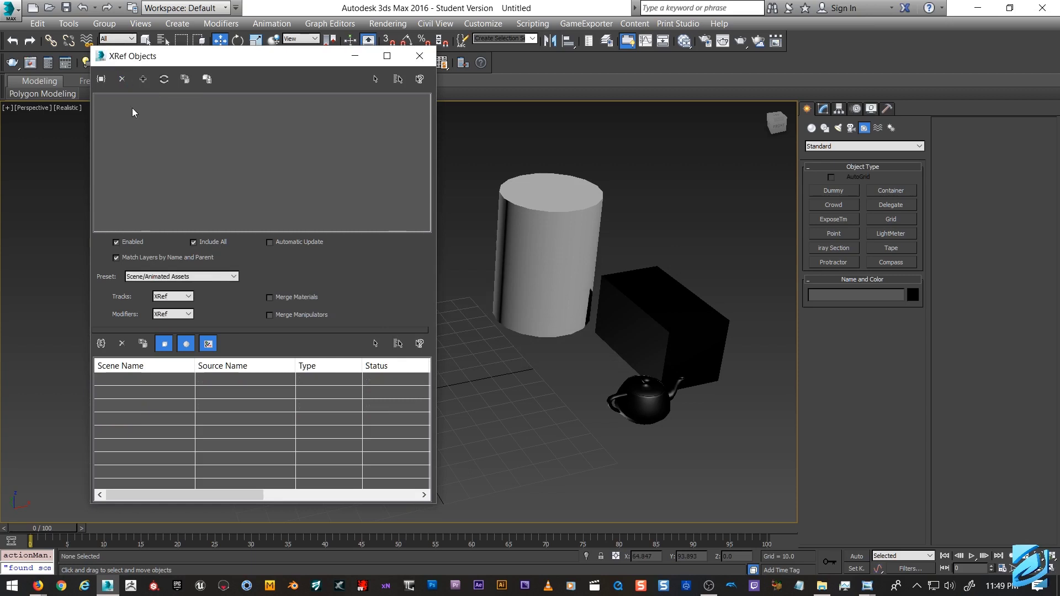
left_click(419, 56)
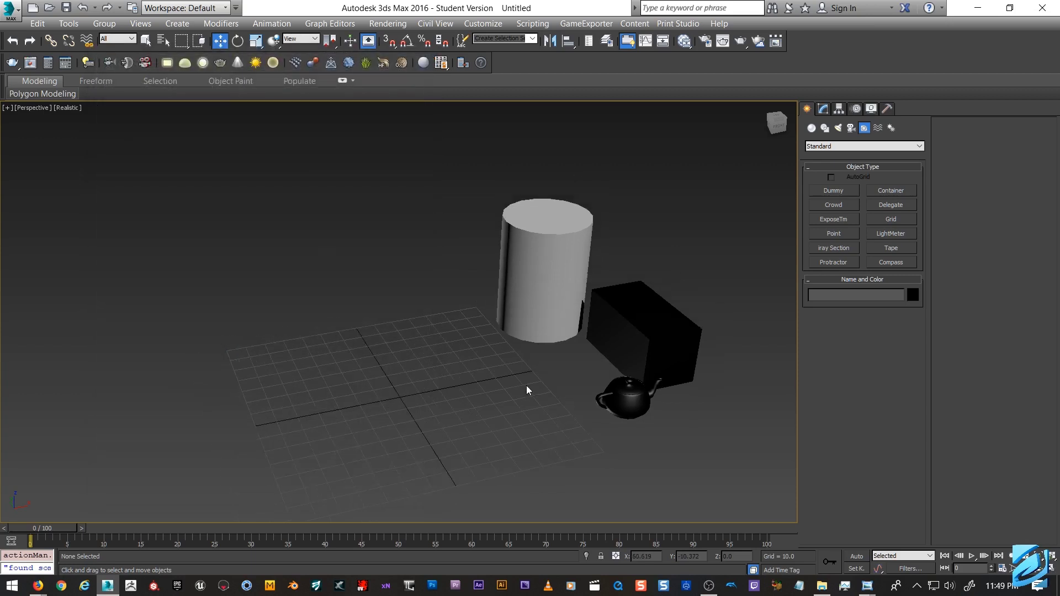
Step: Inspect the objects left in the scene and select the cylinder, the black box and the teapot
key("z")
left_click(527, 385)
scroll(525, 359, "down", 4)
scroll(519, 386, "up", 4)
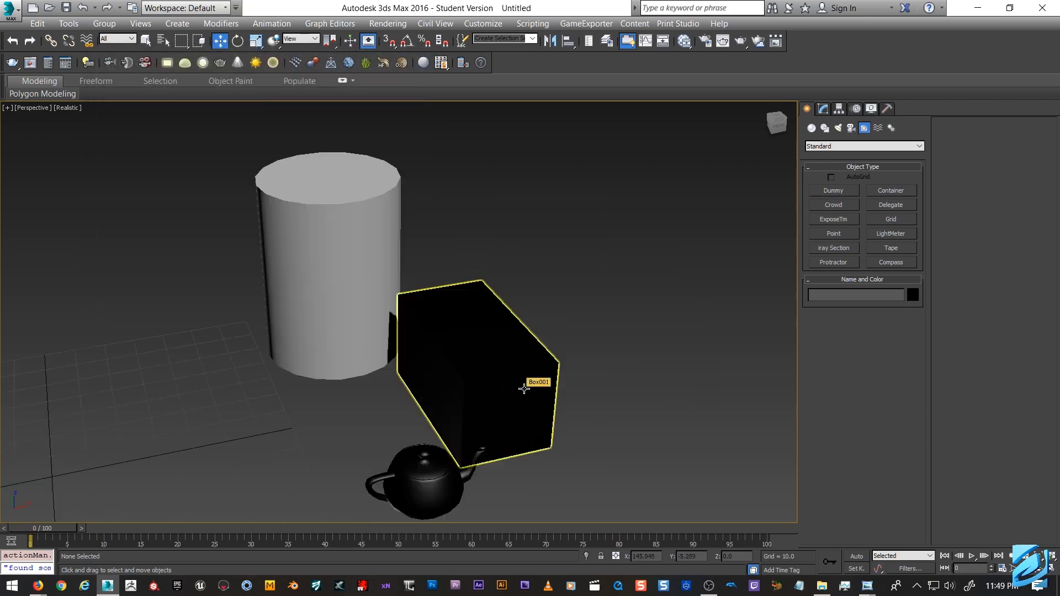
scroll(534, 376, "down", 2)
left_click_drag(396, 401, 396, 400)
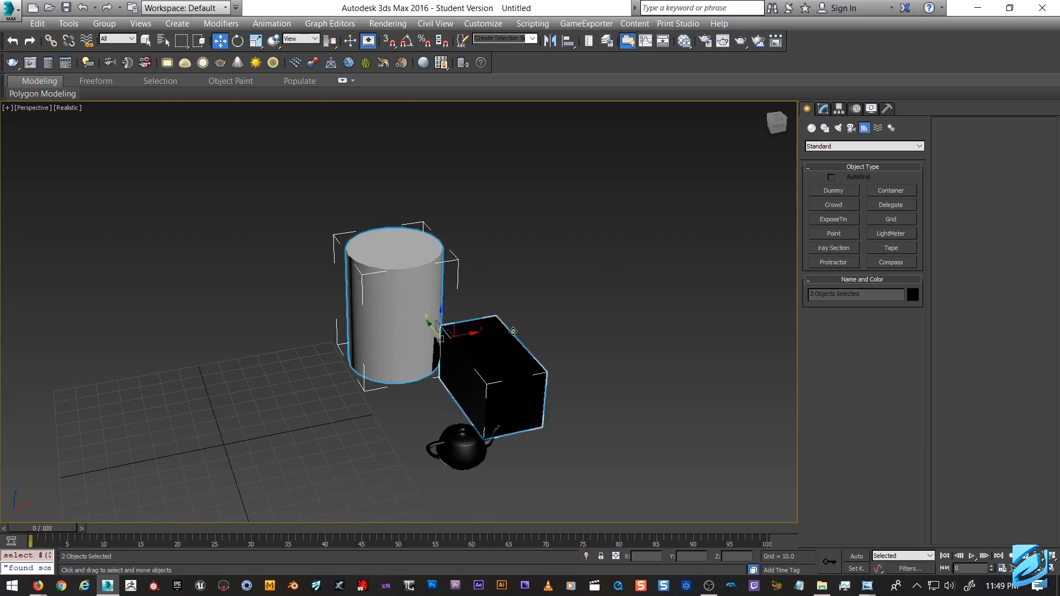
Step: Open the recent file Geo.max without saving the current scene, and delete all of its objects
left_click(6, 13)
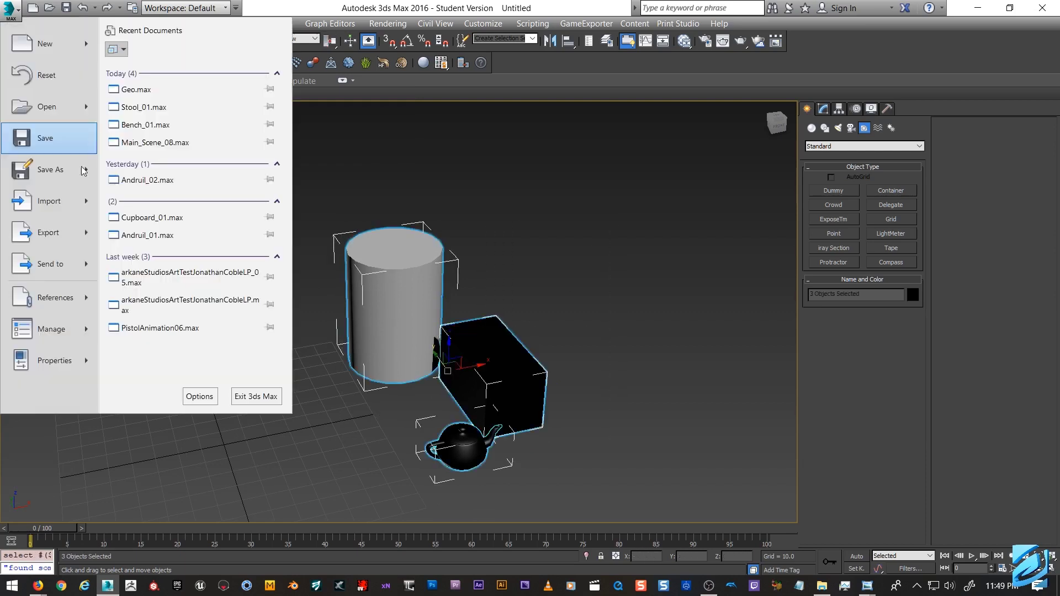
left_click(61, 293)
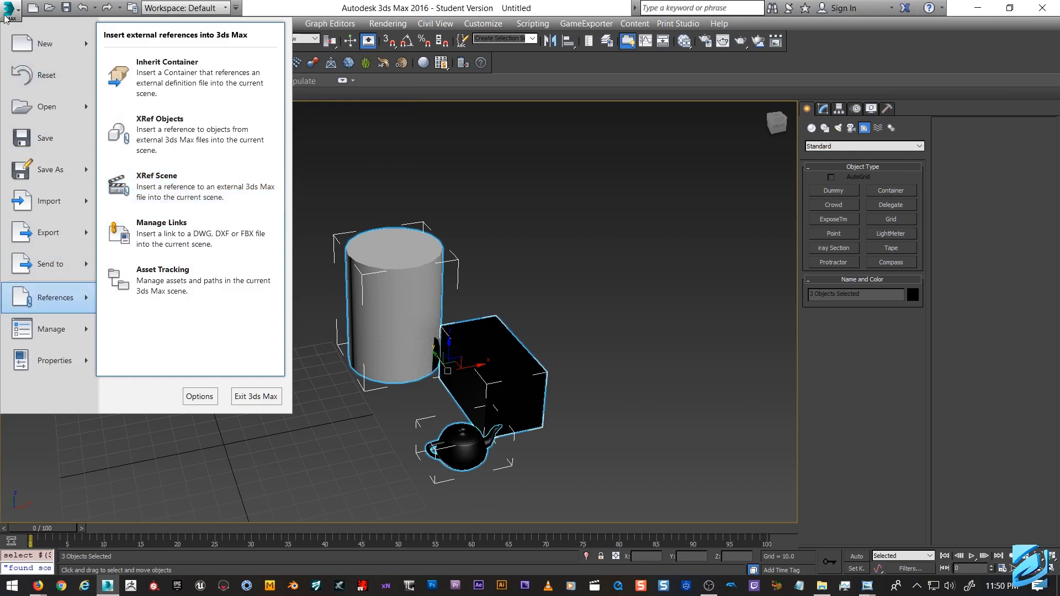
left_click(186, 88)
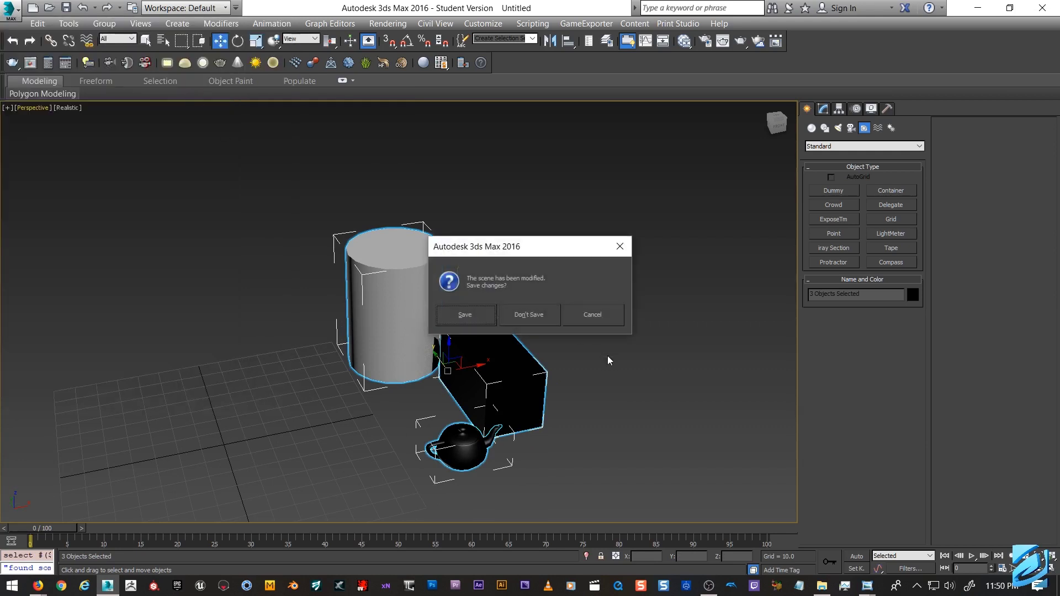
left_click(528, 315)
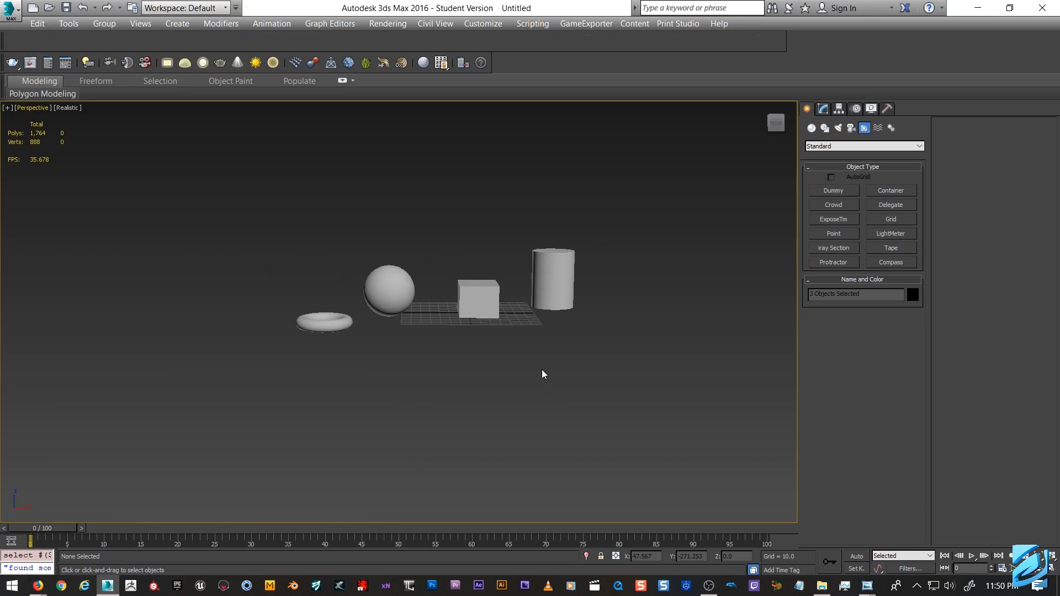
key("Delete")
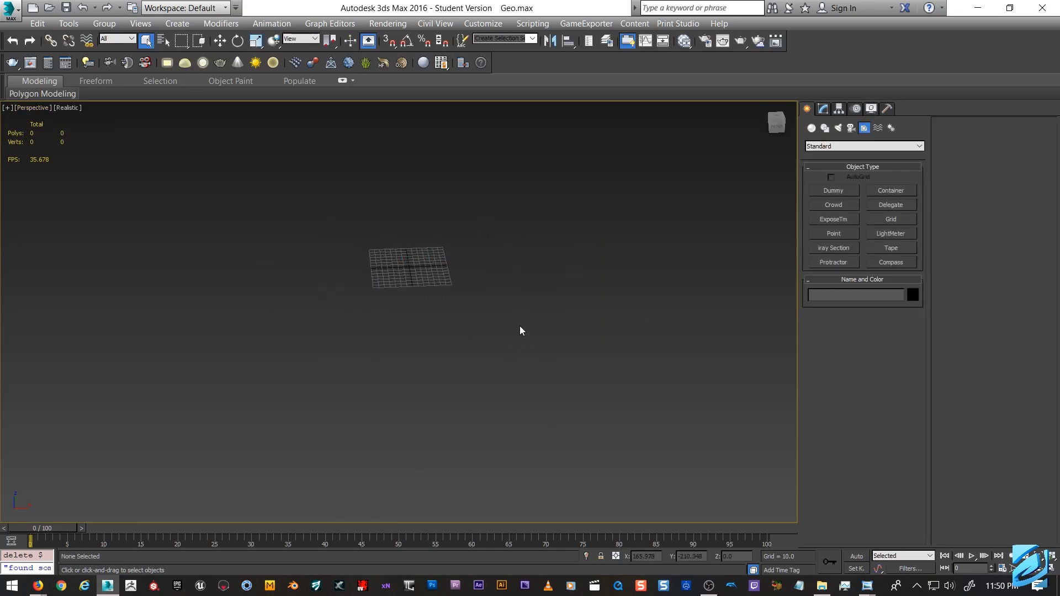
Step: Open XRef Scenes and move its window toward the middle of the viewport
left_click(4, 10)
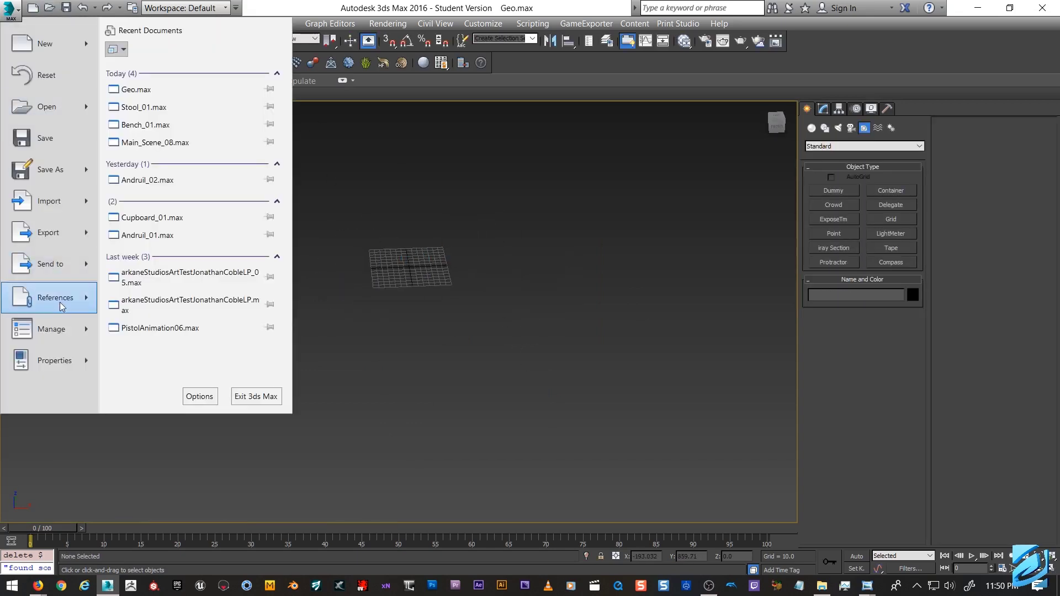
mouse_move(62, 307)
left_click(161, 185)
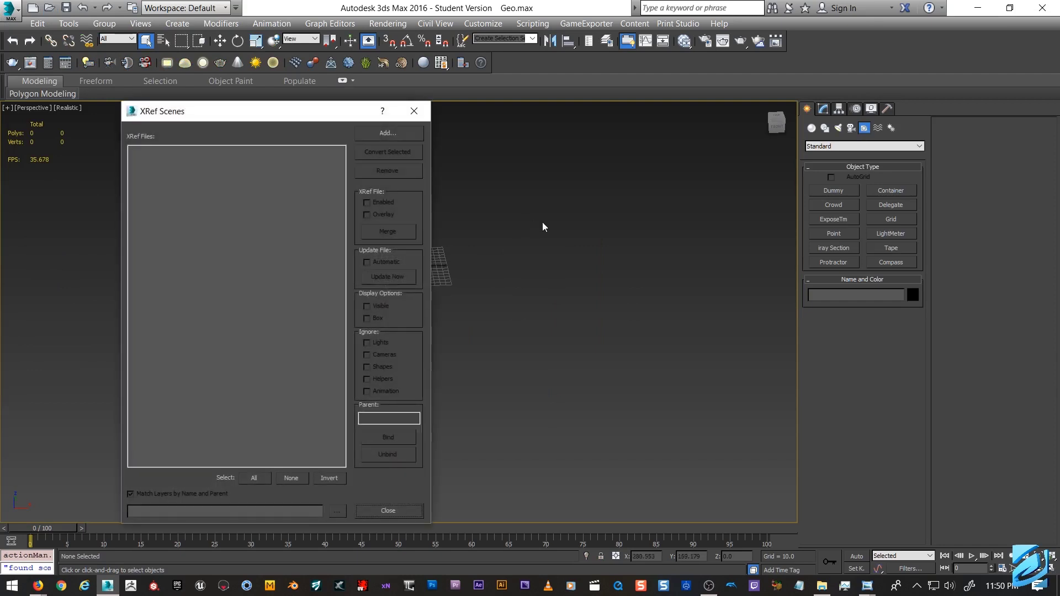
left_click_drag(214, 111, 308, 110)
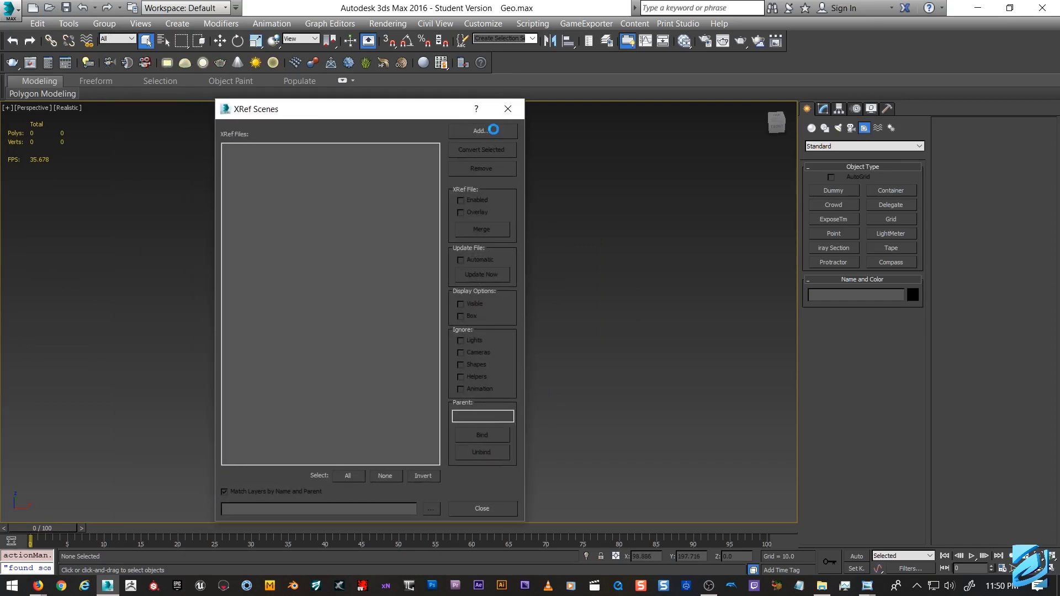